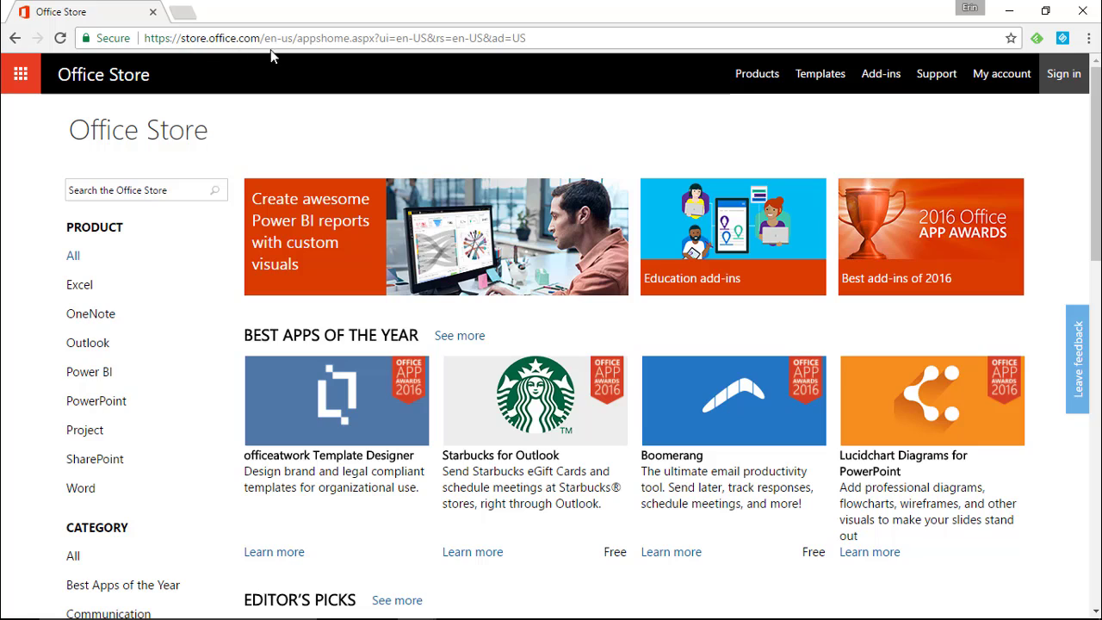
Search the Office Store's Power BI visuals for infographic and add the Infographic Designer custom visual.
left_click(148, 184)
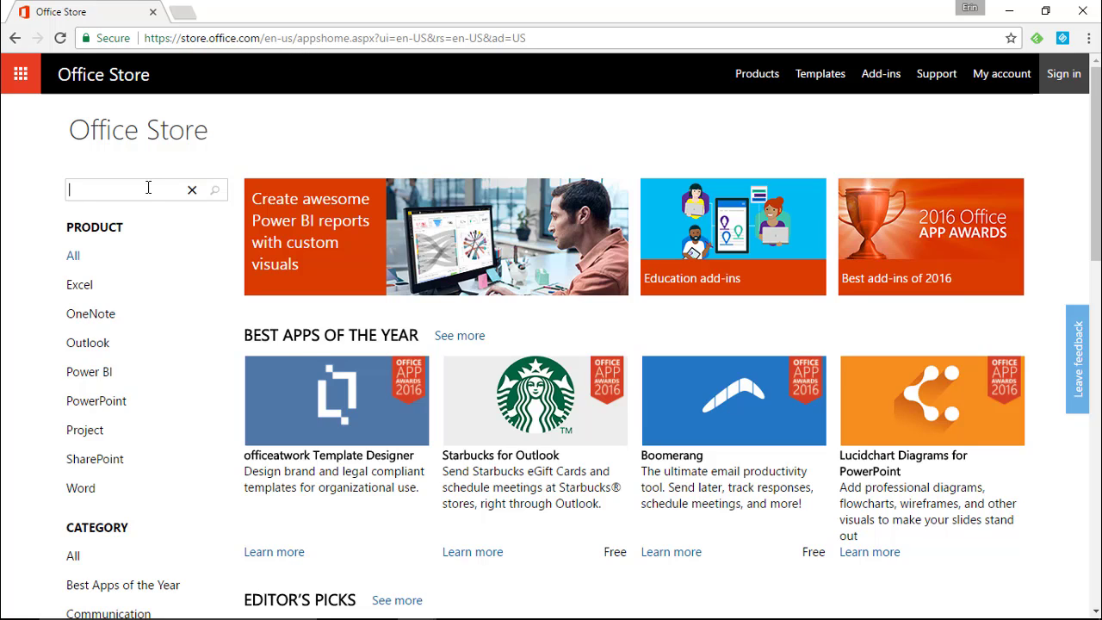
left_click(102, 372)
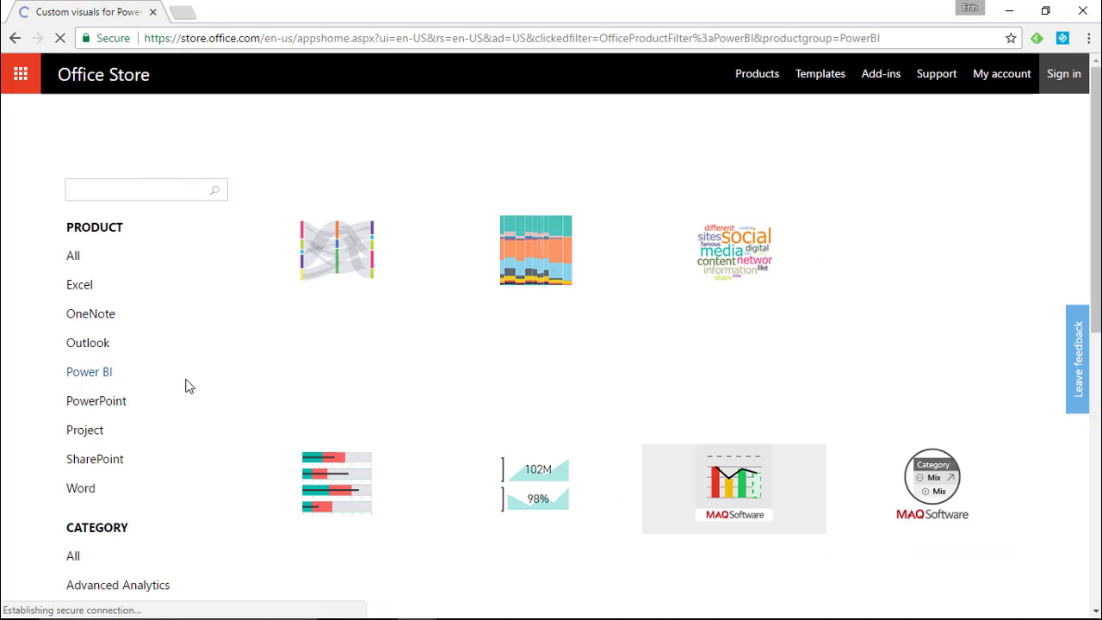
left_click(166, 191)
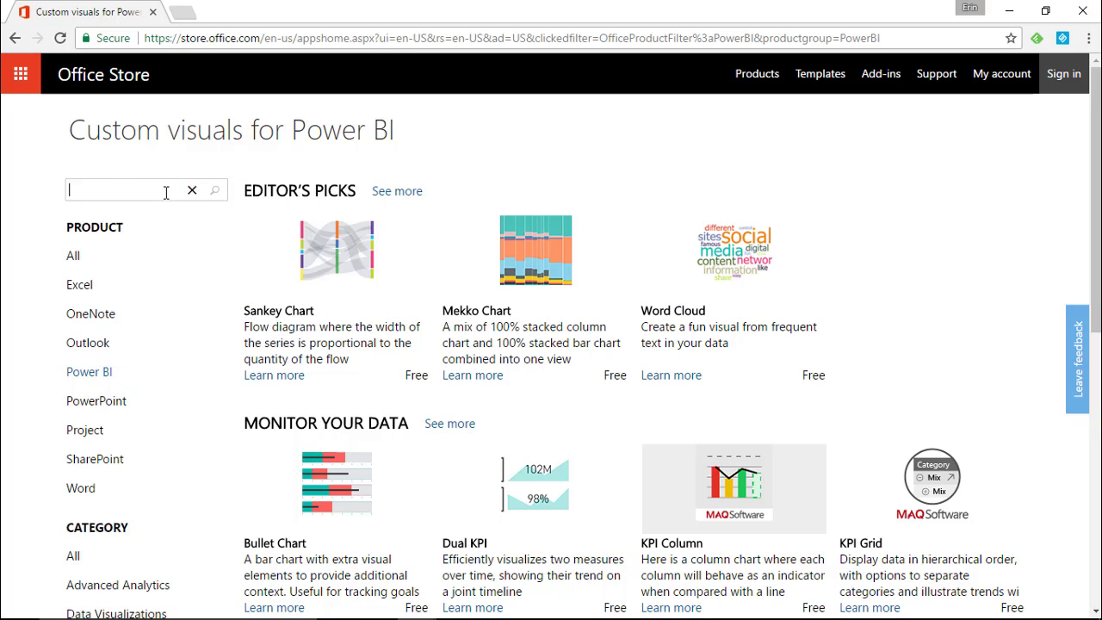
type("infographic")
key("Return")
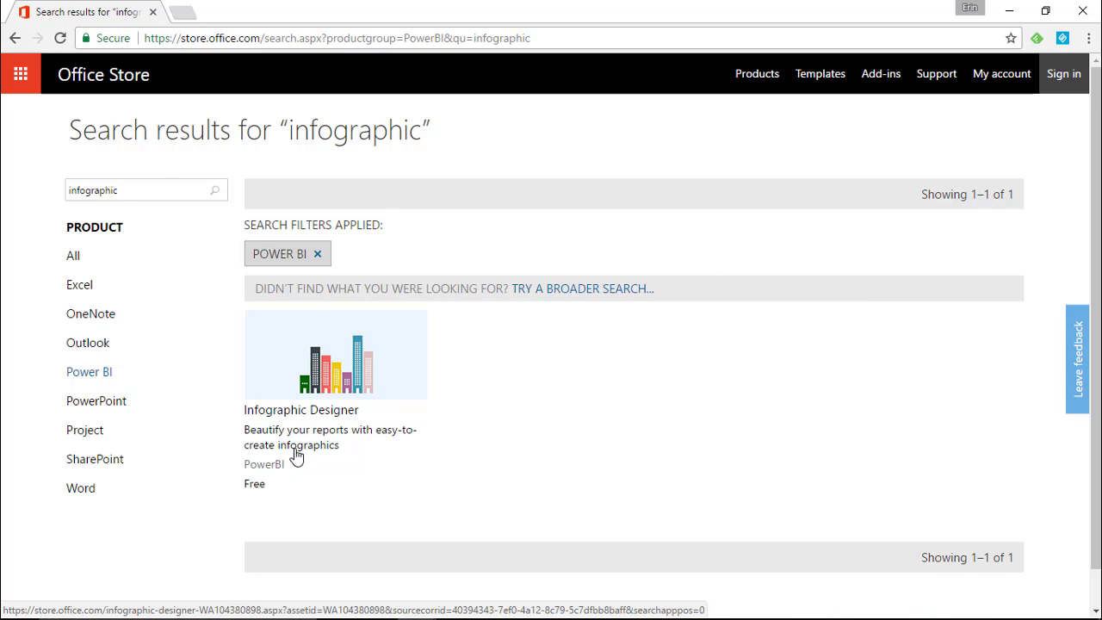
left_click(308, 412)
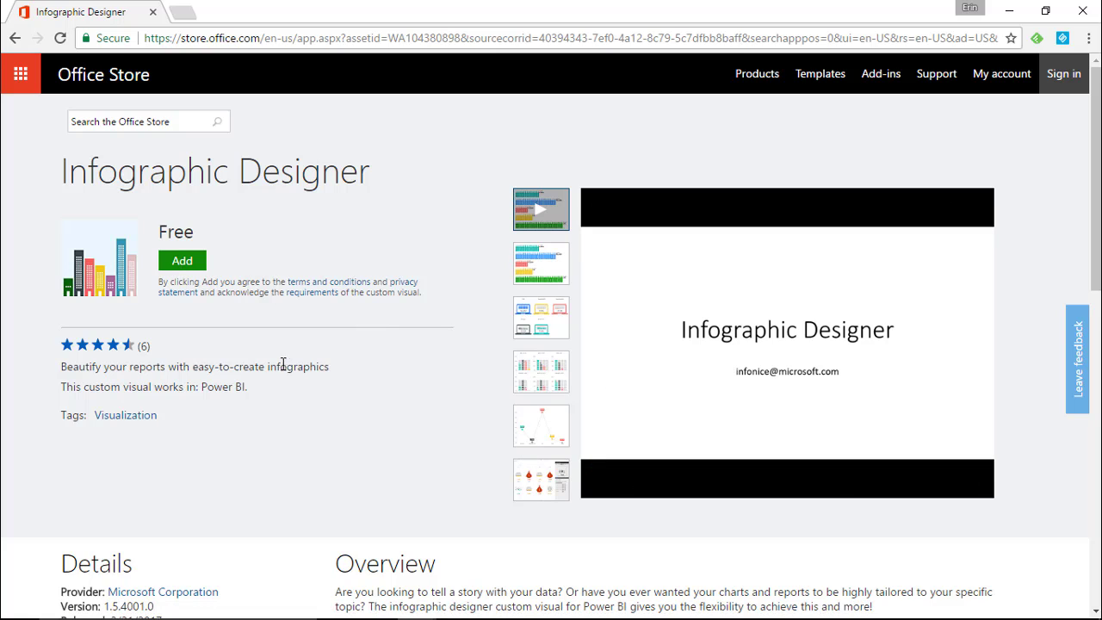
left_click(182, 262)
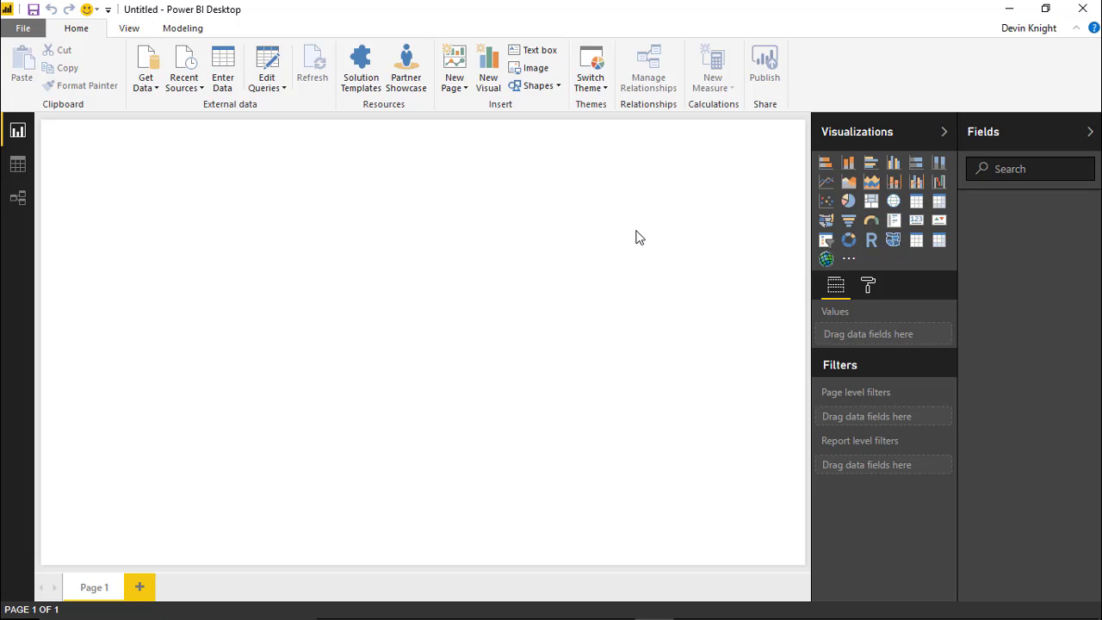
In Power BI Desktop, load the Monthly Active Users table from the Excel workbook Social Media Users - Infographic.xlsx in the Data folder.
left_click(150, 90)
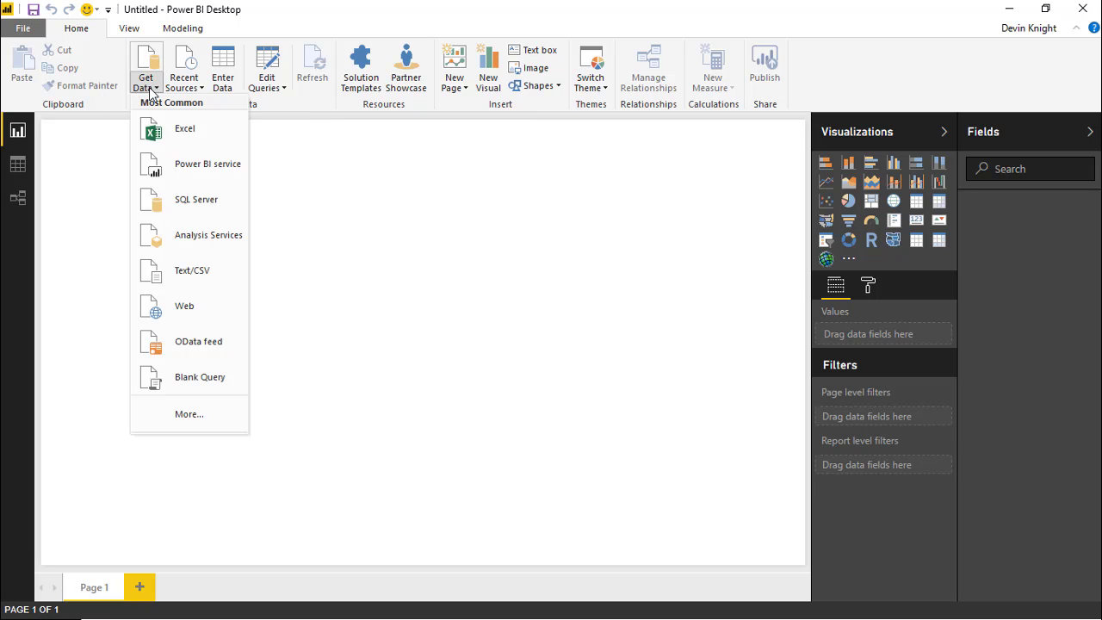
left_click(167, 135)
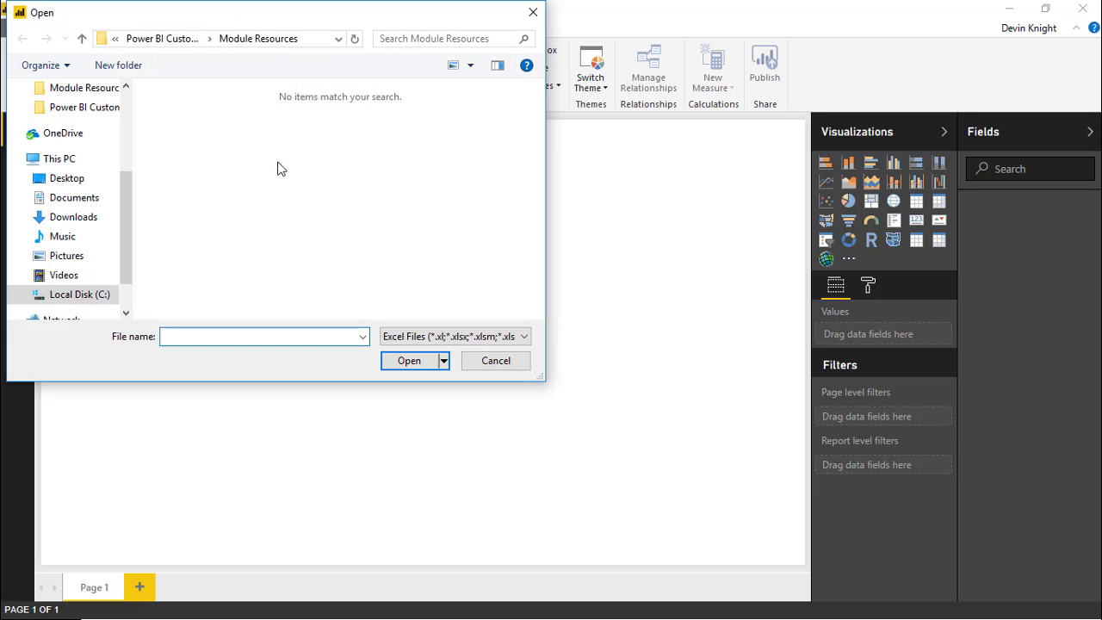
left_click(168, 39)
double_click(192, 135)
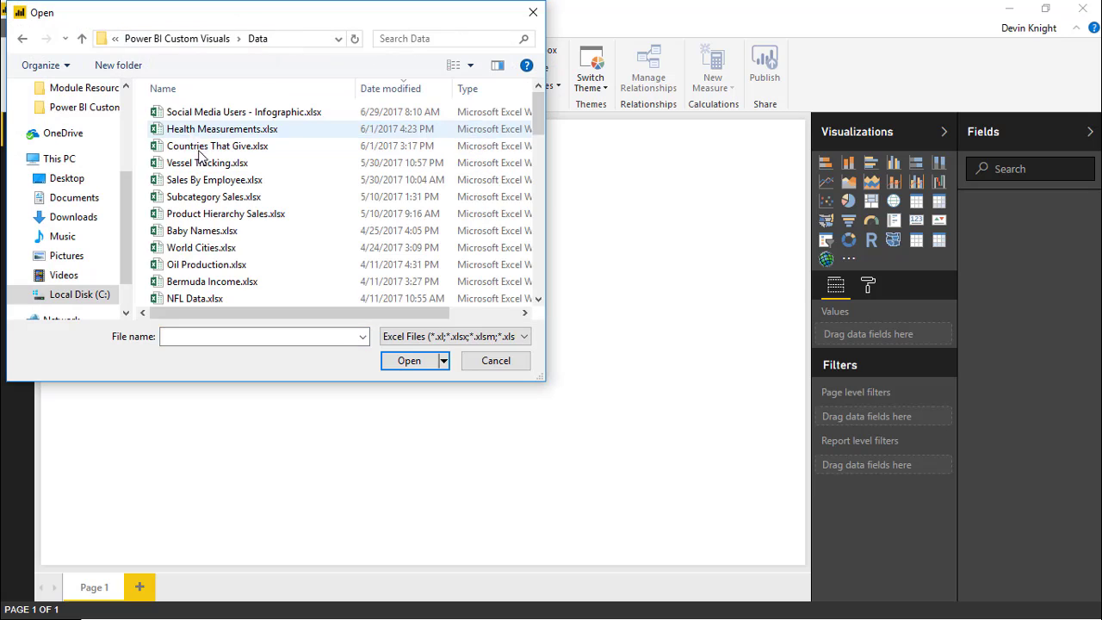
left_click(293, 120)
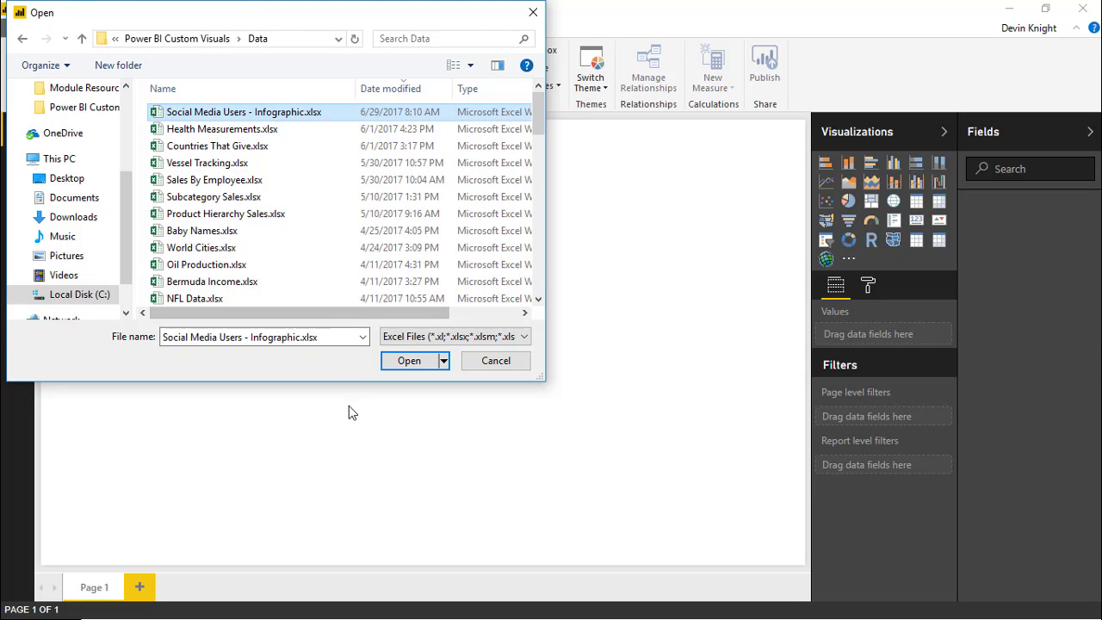
left_click(399, 365)
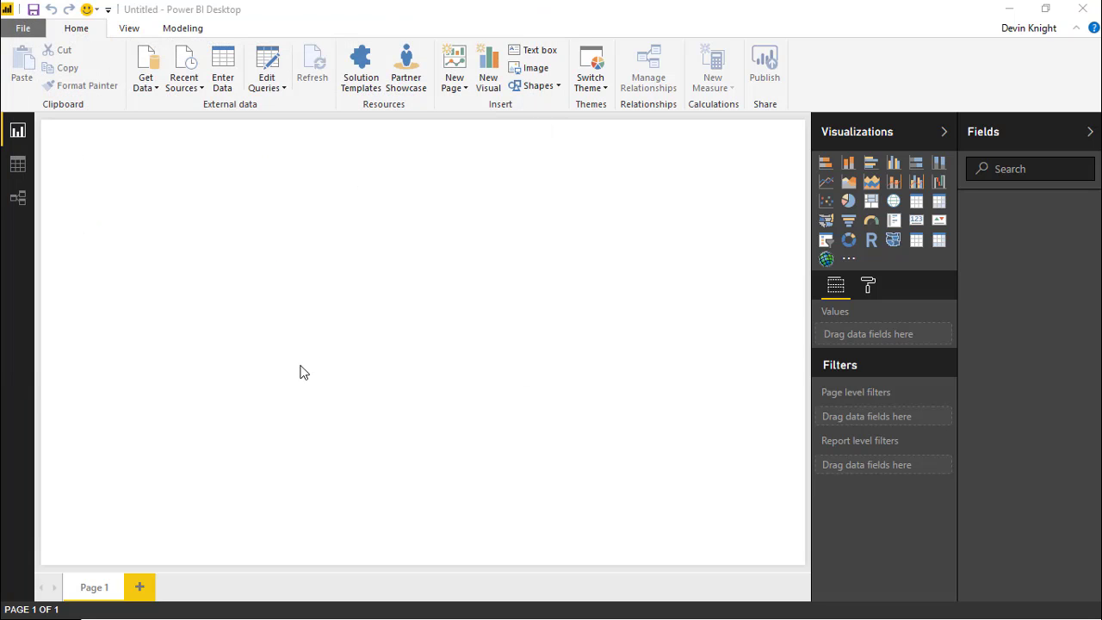
left_click(245, 161)
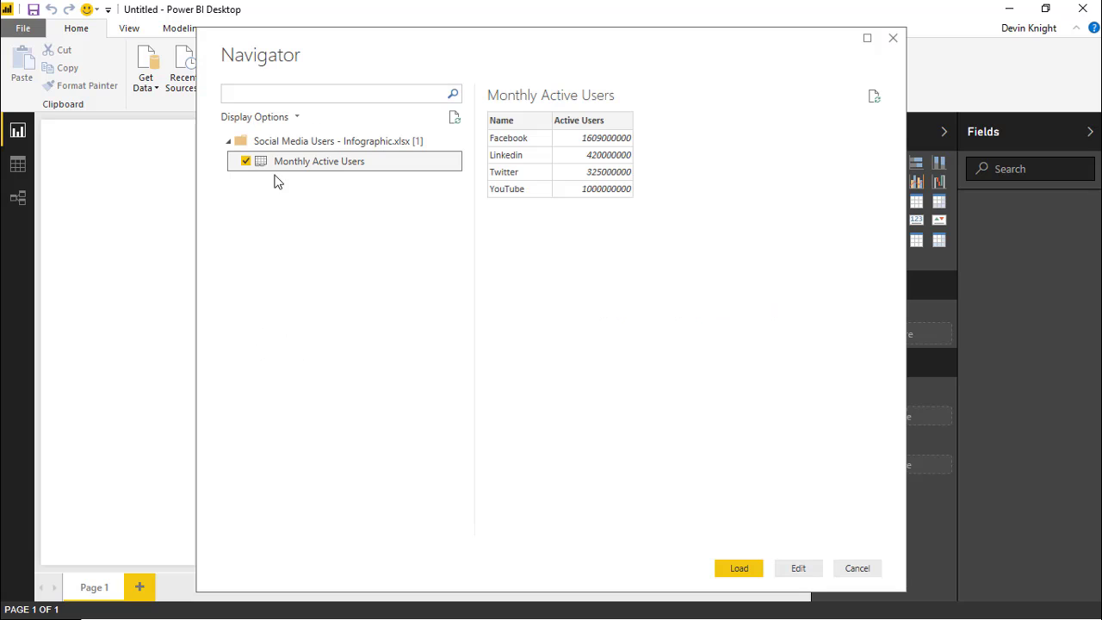
left_click(738, 569)
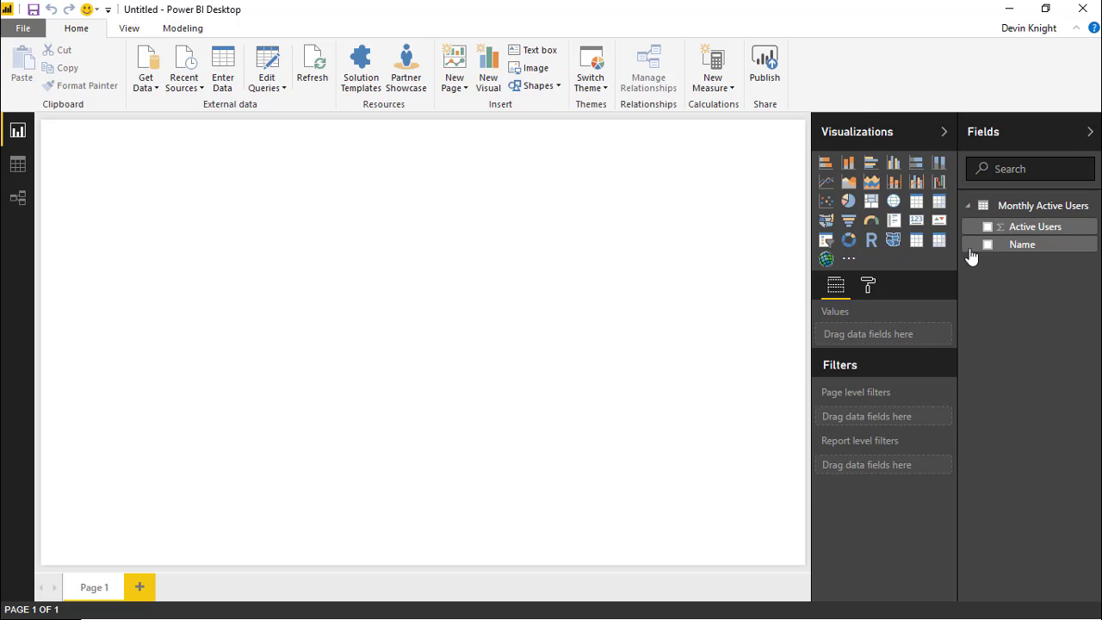
Import the custom visual infographicDesigner.1.5.4001.0.pbiviz from the Custom Visuals folder into the report.
left_click(849, 261)
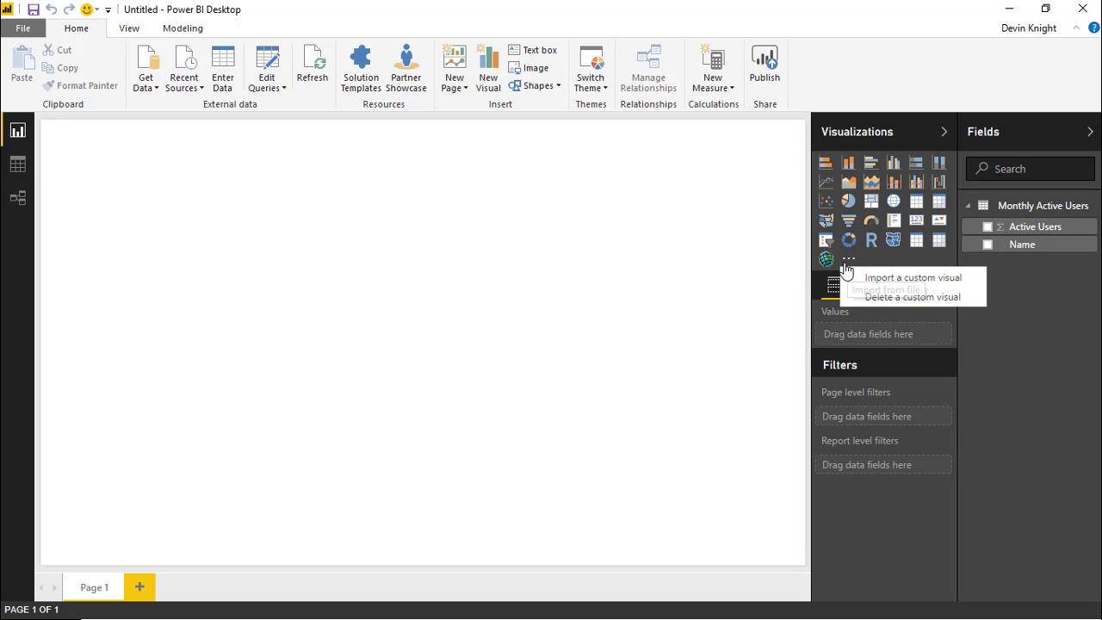
left_click(887, 280)
left_click(645, 375)
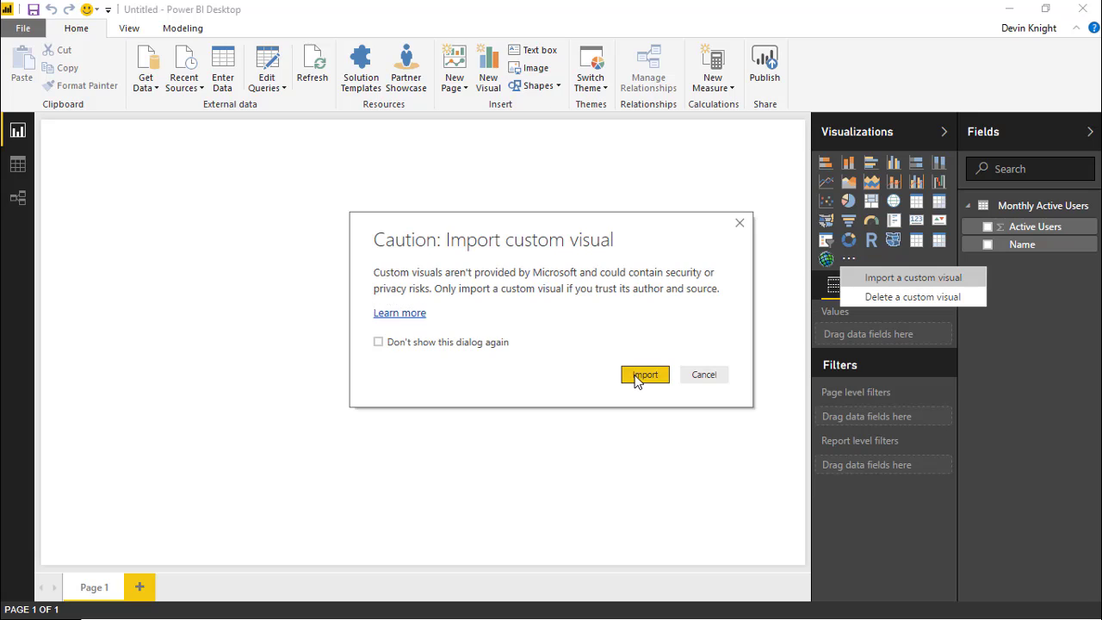
left_click(198, 41)
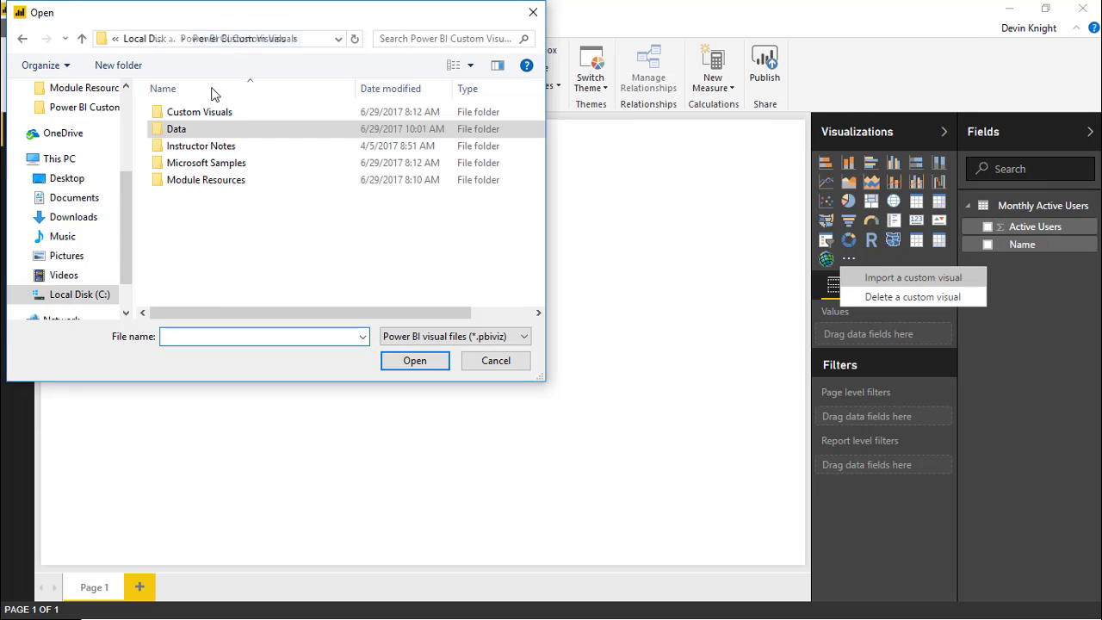
double_click(222, 148)
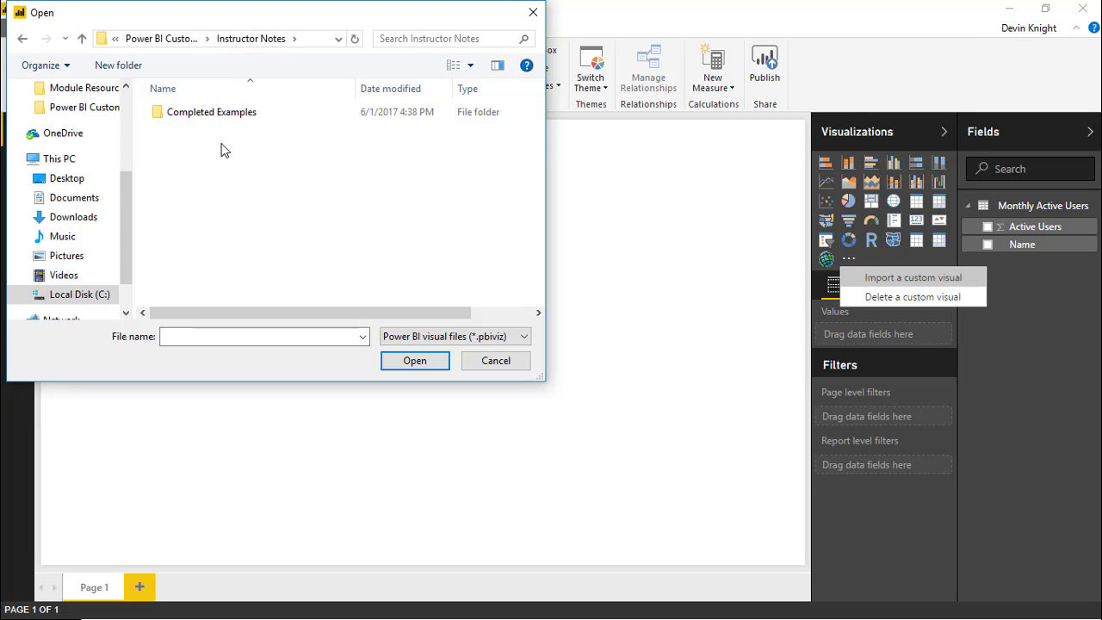
left_click(192, 39)
left_click(207, 120)
double_click(207, 120)
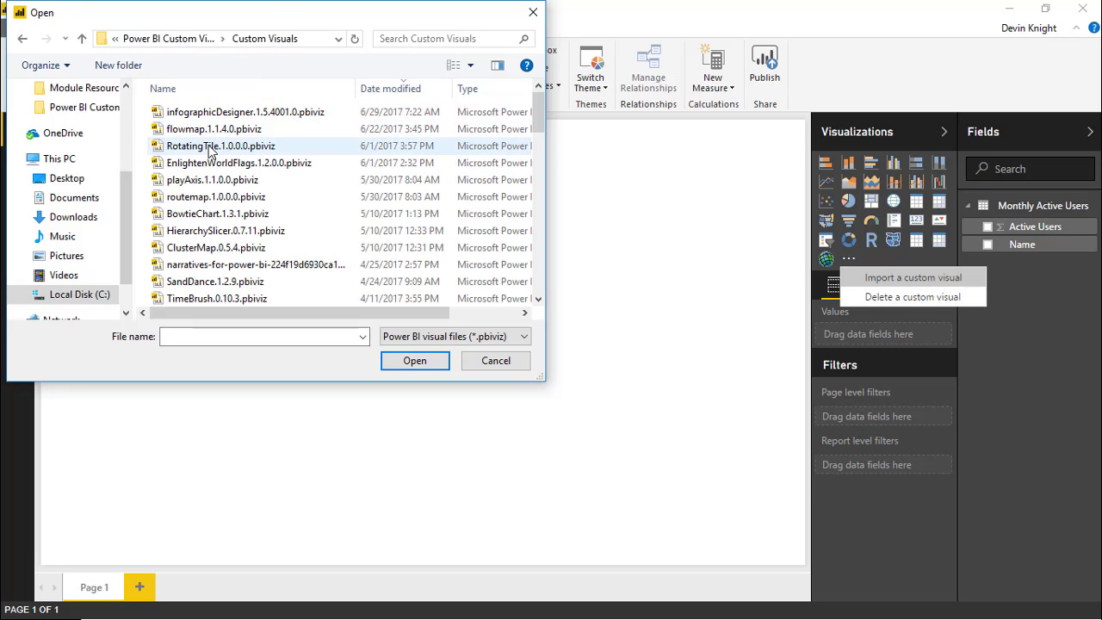
left_click(230, 118)
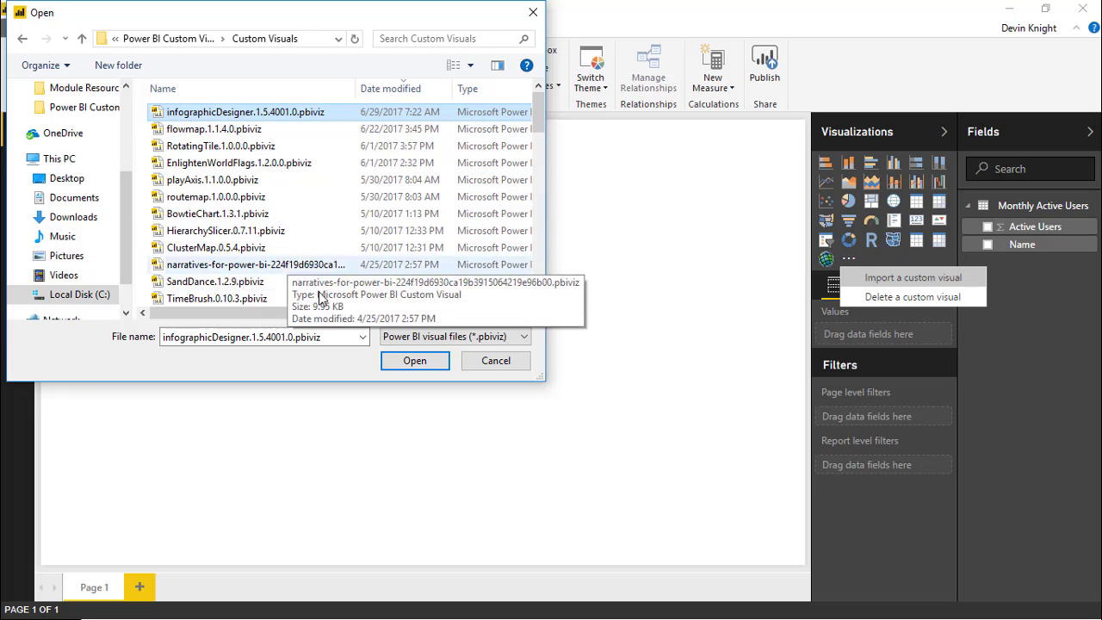
left_click(415, 361)
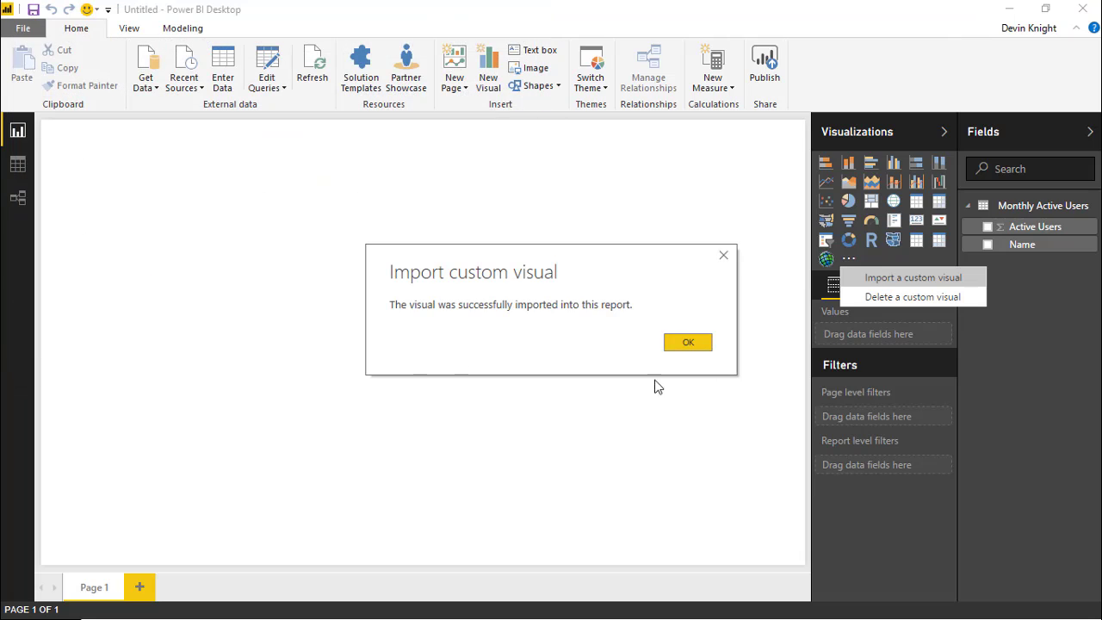
left_click(694, 340)
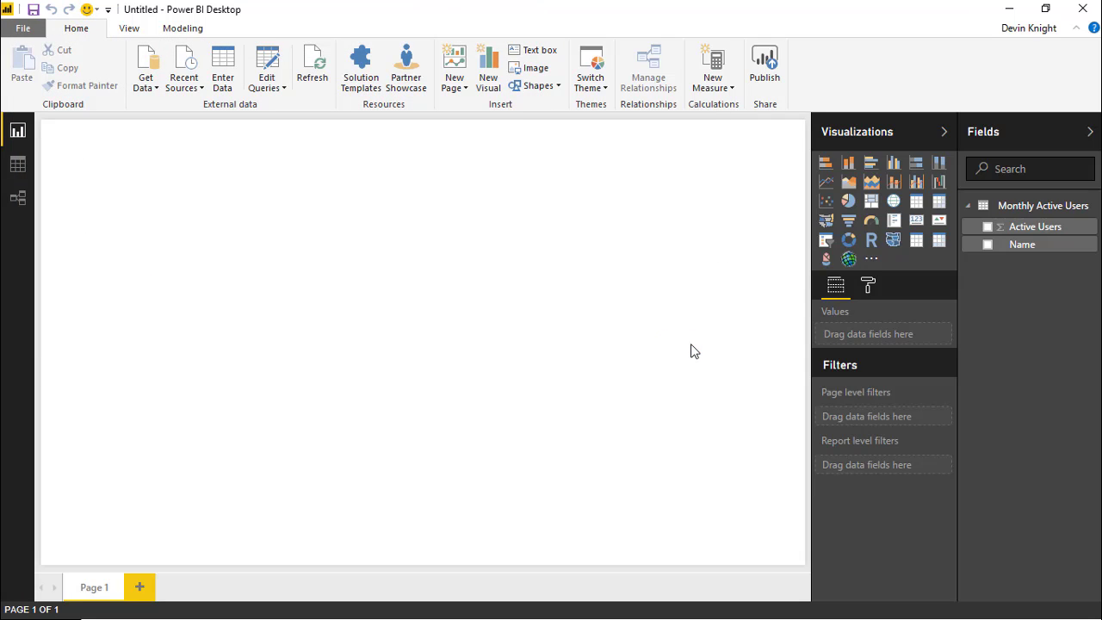
Add an Infographic Designer visual to Page 1 and enlarge it to fill the whole report page.
left_click(826, 260)
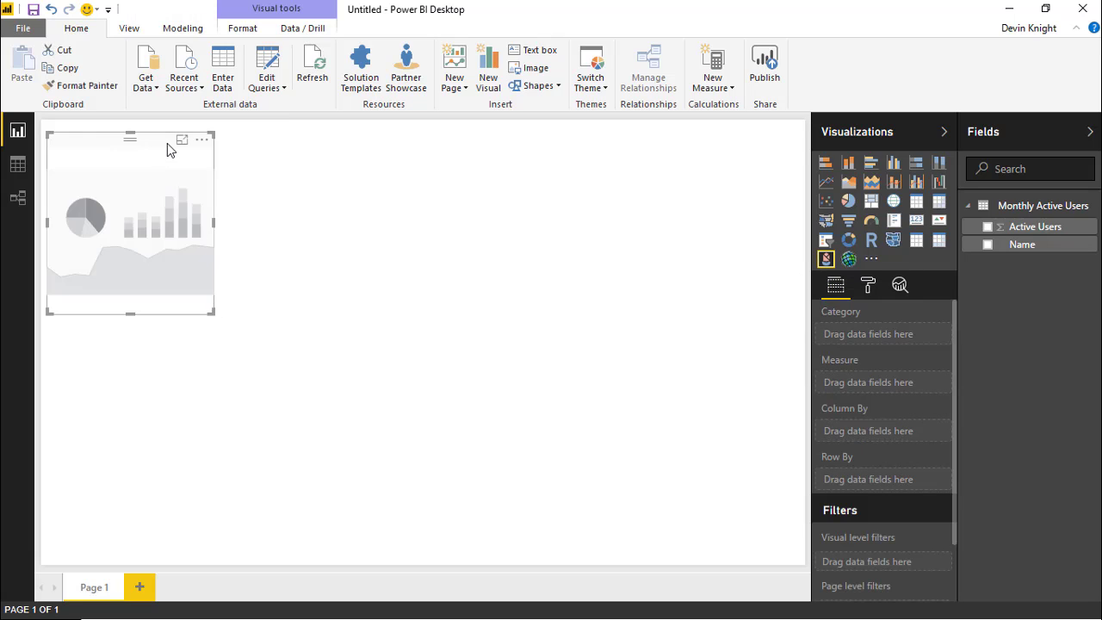
left_click_drag(167, 147, 158, 128)
left_click(222, 299)
left_click(199, 295)
left_click_drag(208, 301, 836, 594)
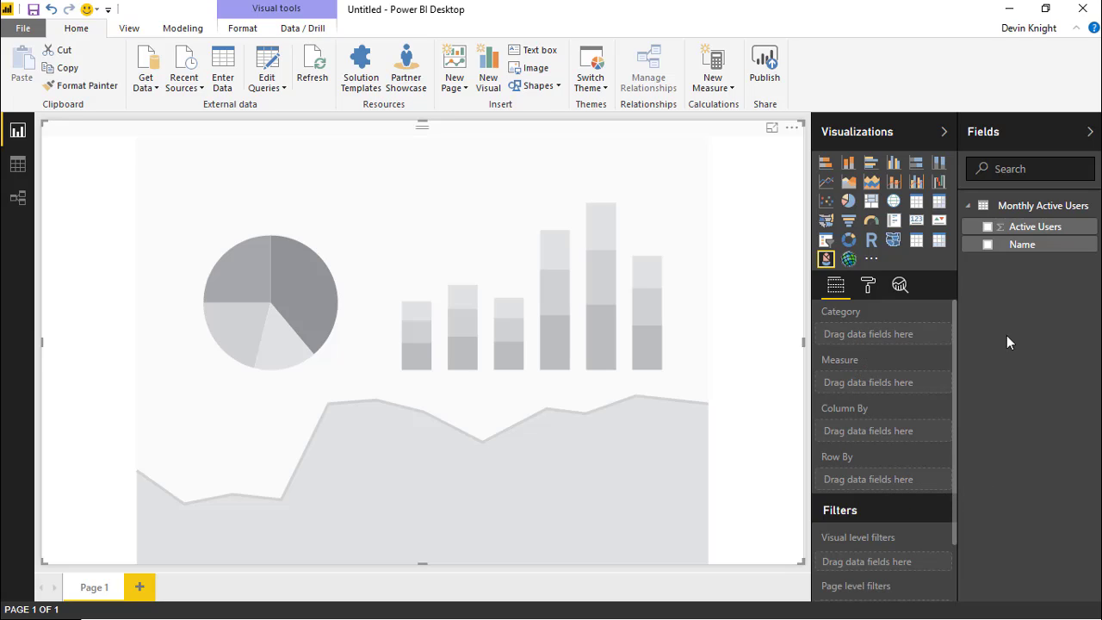
Assign Name as the visual's category and Active Users as its measure.
left_click(987, 245)
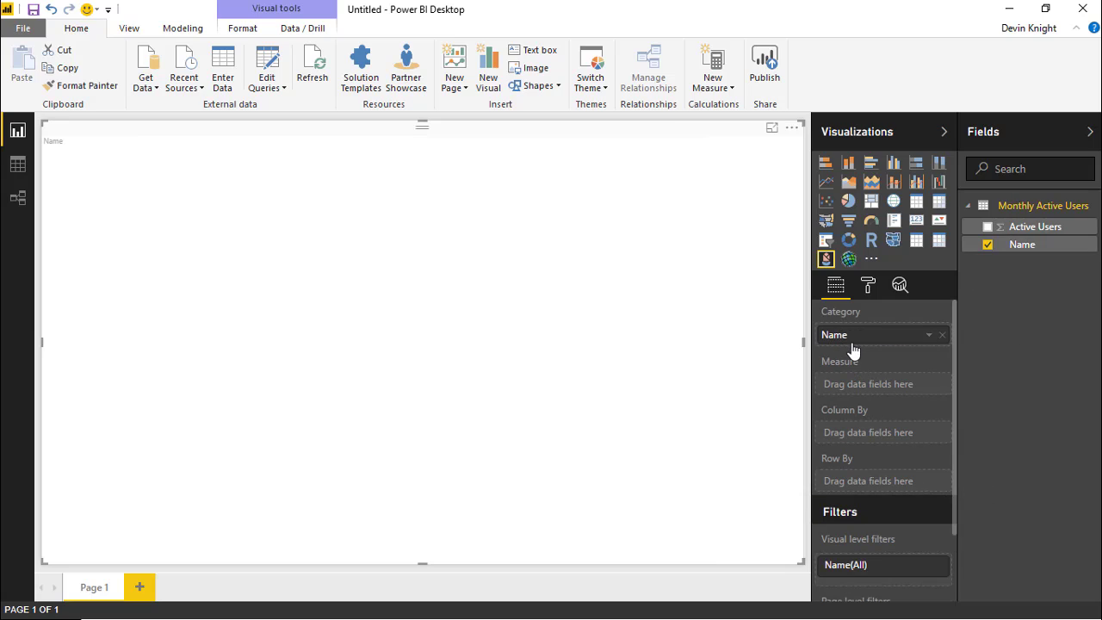
left_click(987, 227)
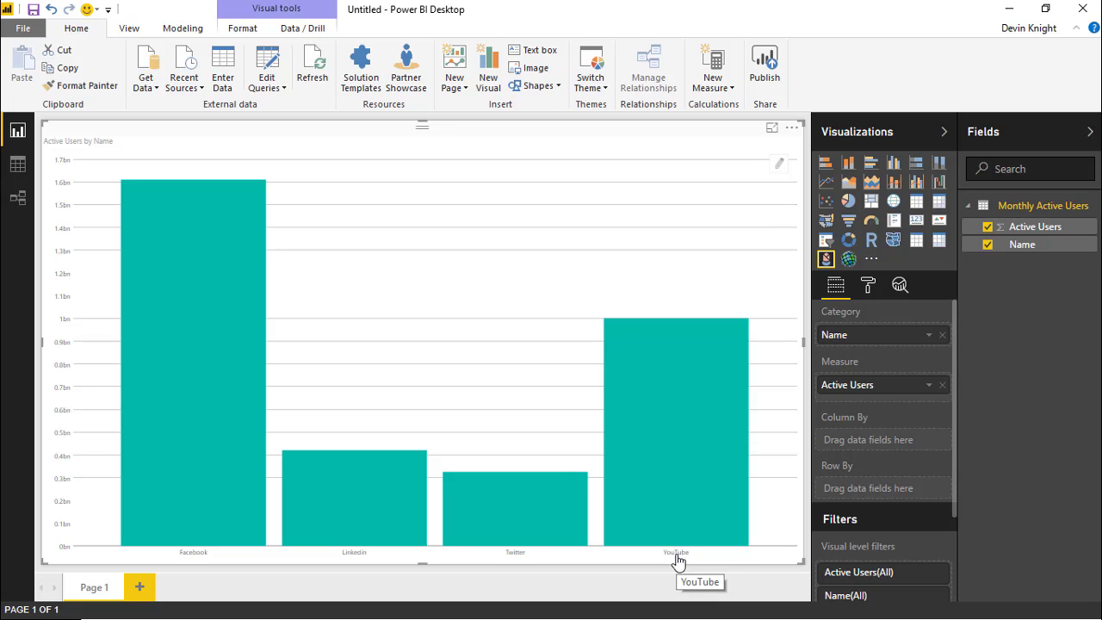
Try the Bar and Line chart types on the infographic visual and return it to Column.
left_click(869, 290)
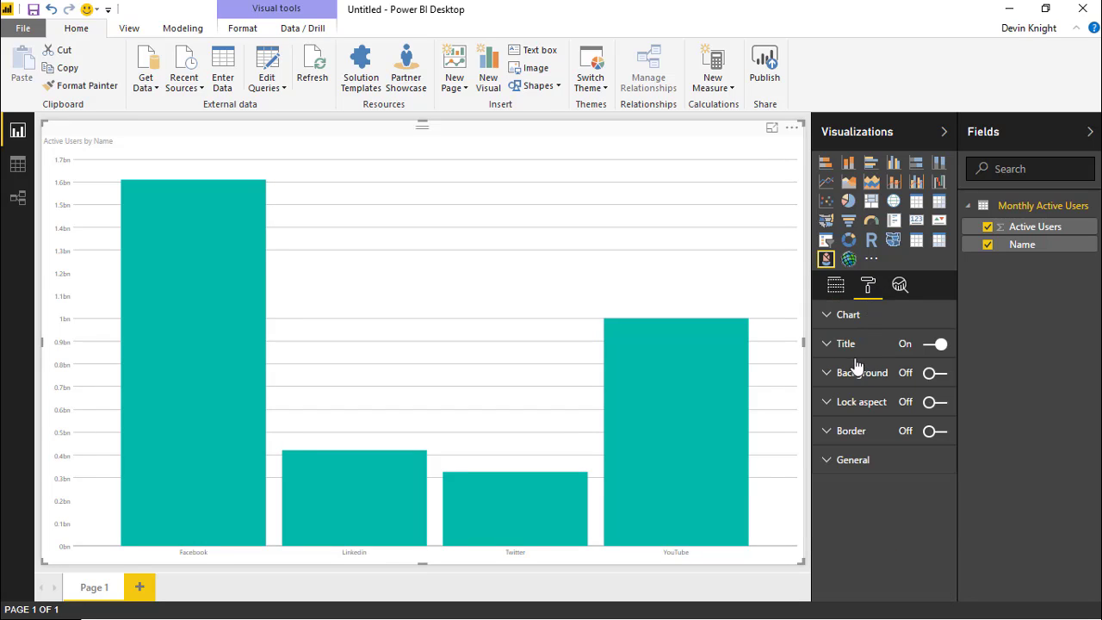
left_click(827, 316)
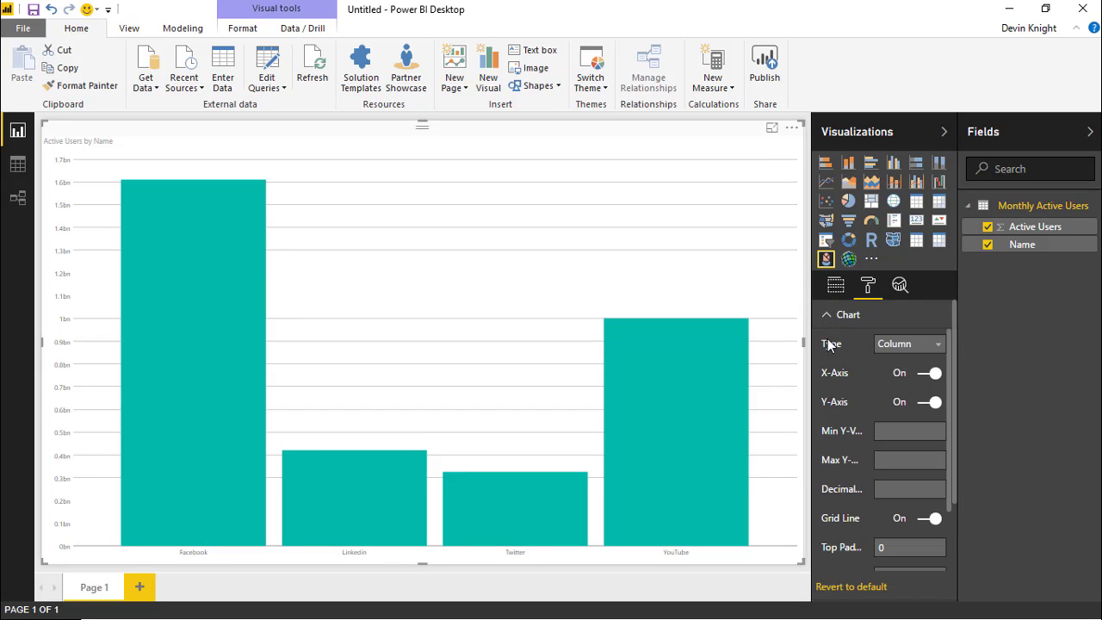
left_click(897, 349)
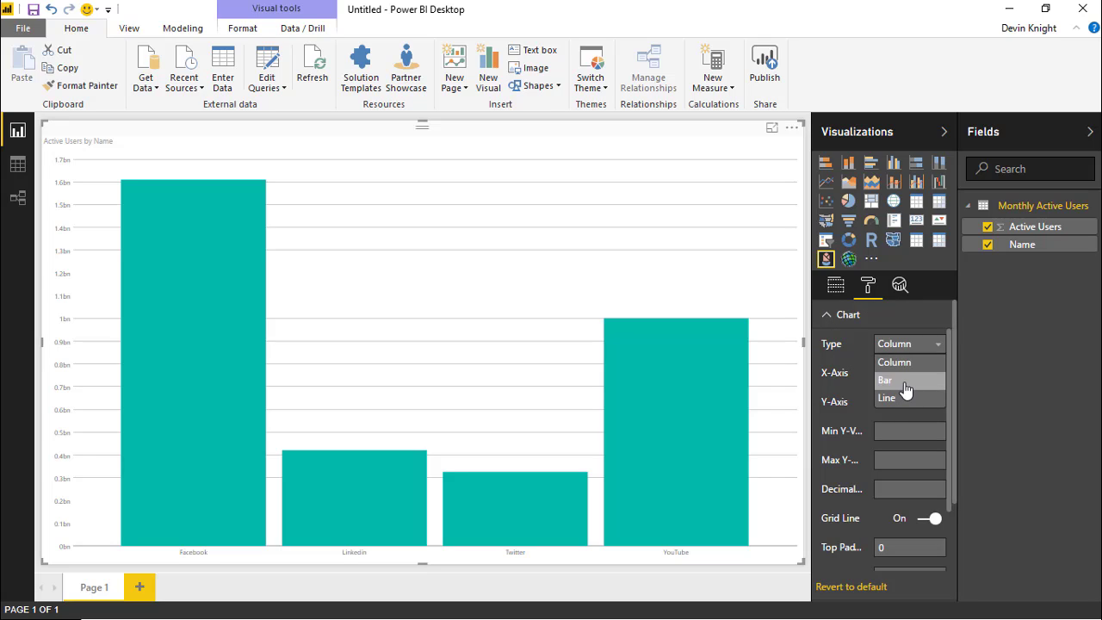
left_click(908, 384)
left_click(910, 348)
left_click(903, 401)
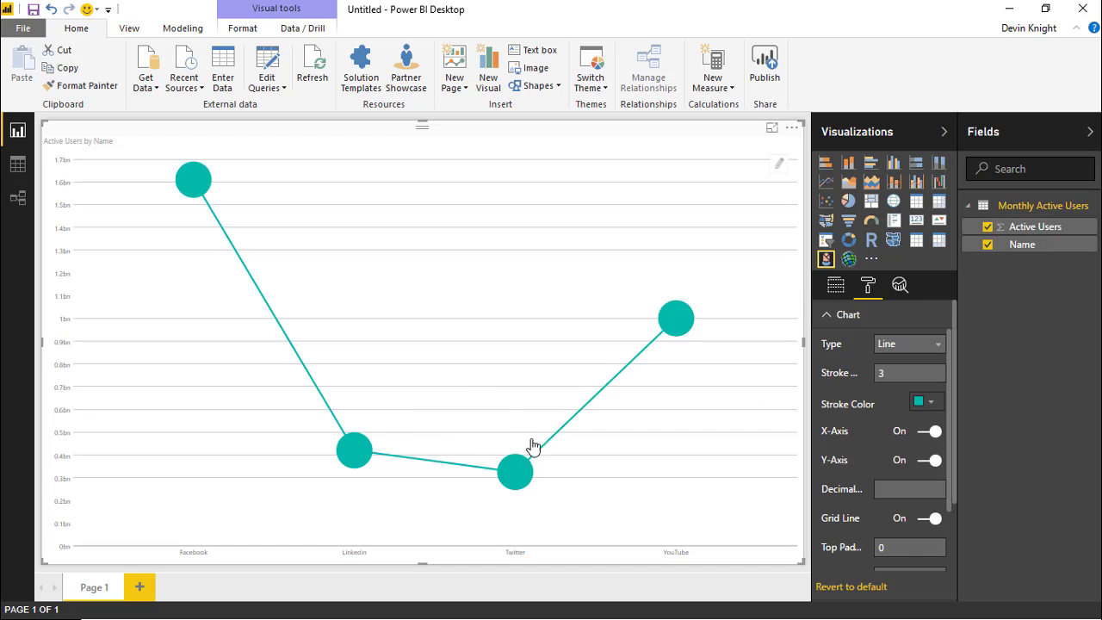
left_click(939, 344)
left_click(914, 365)
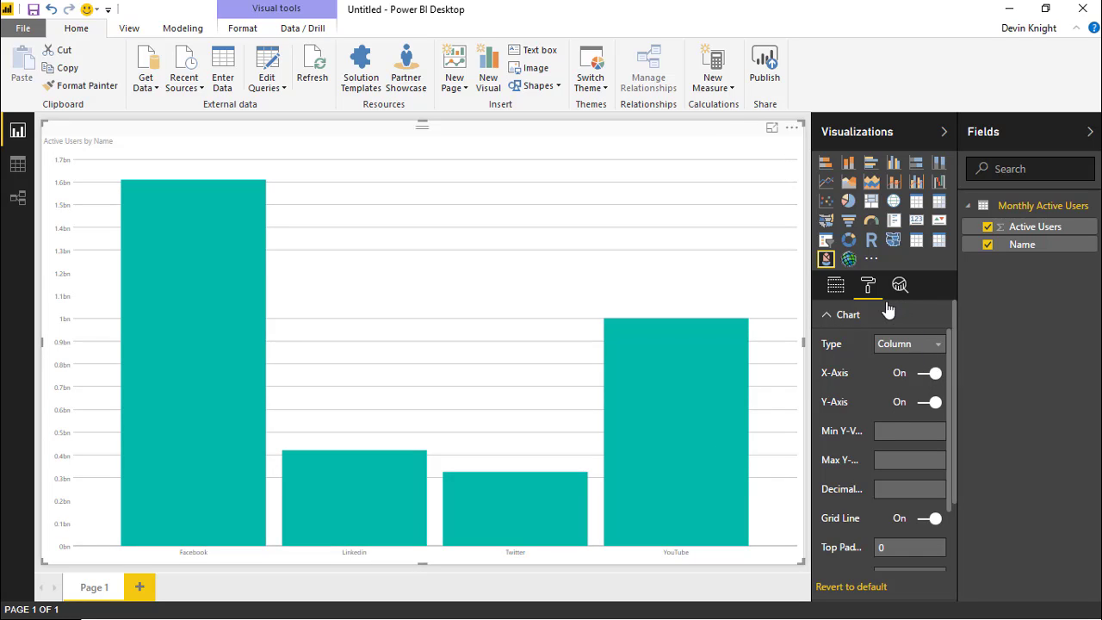
left_click(830, 318)
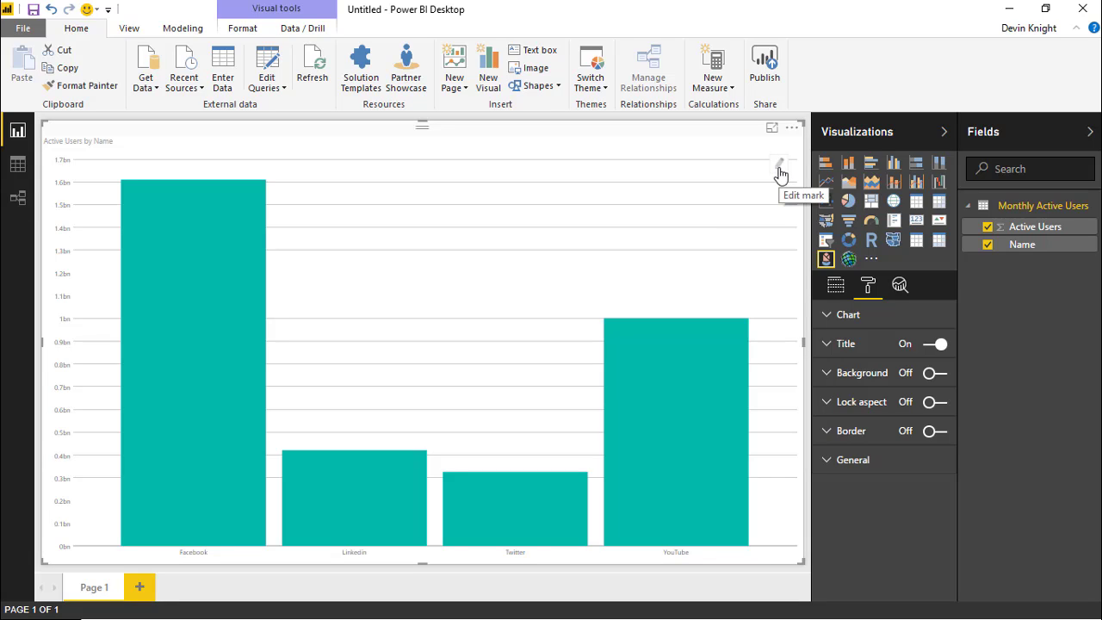
Open the Mark Designer for the infographic columns and change their shape to the head-and-shoulders person from the People category.
left_click(779, 168)
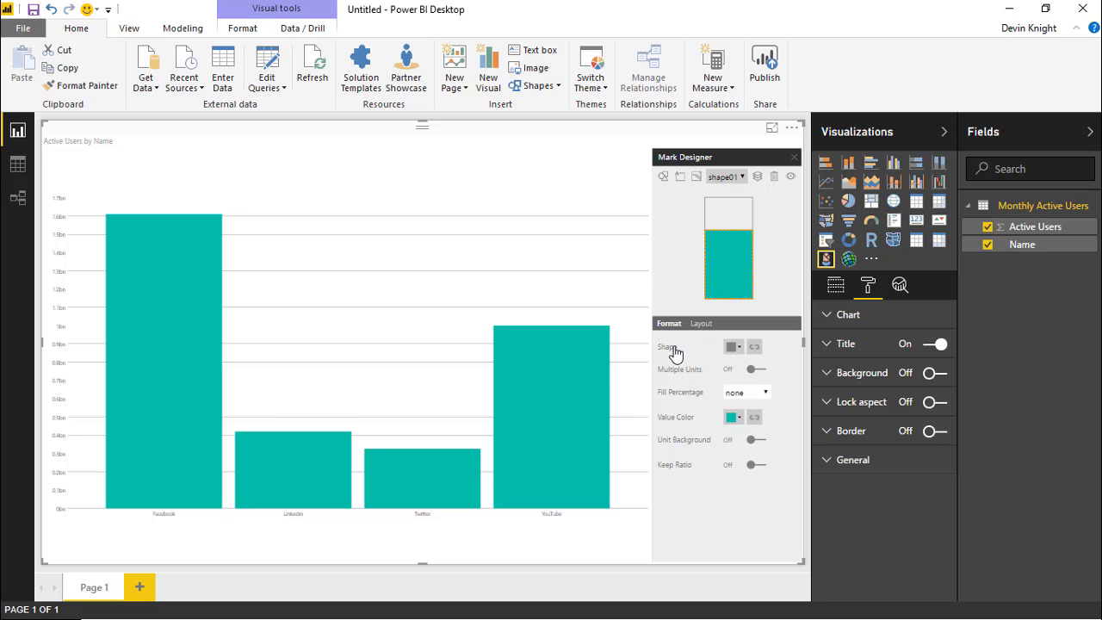
left_click(738, 347)
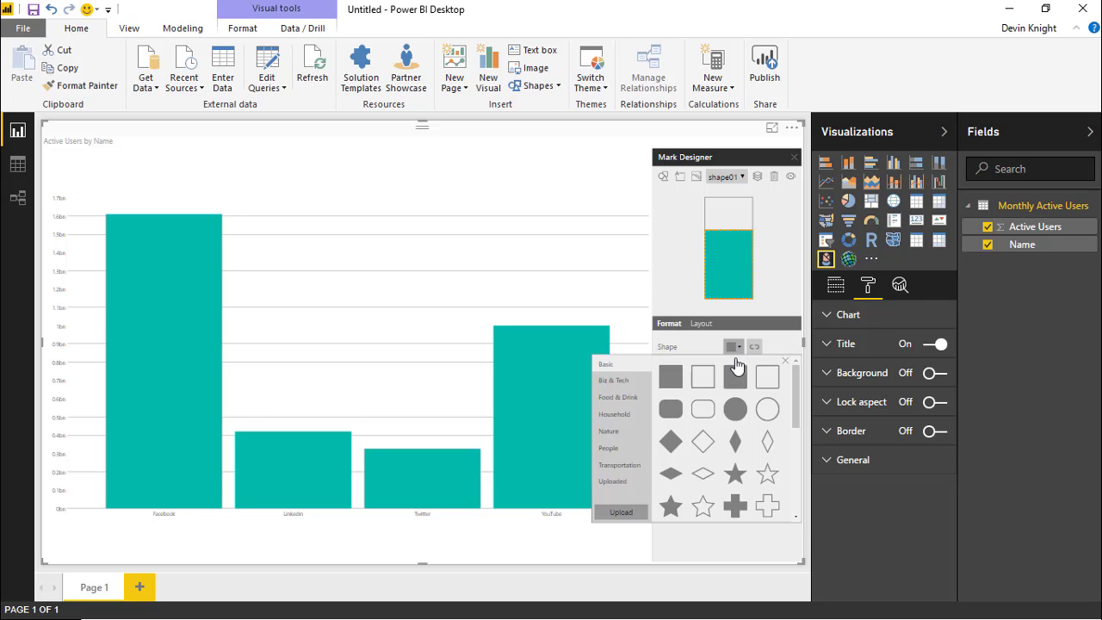
left_click(620, 382)
left_click(622, 396)
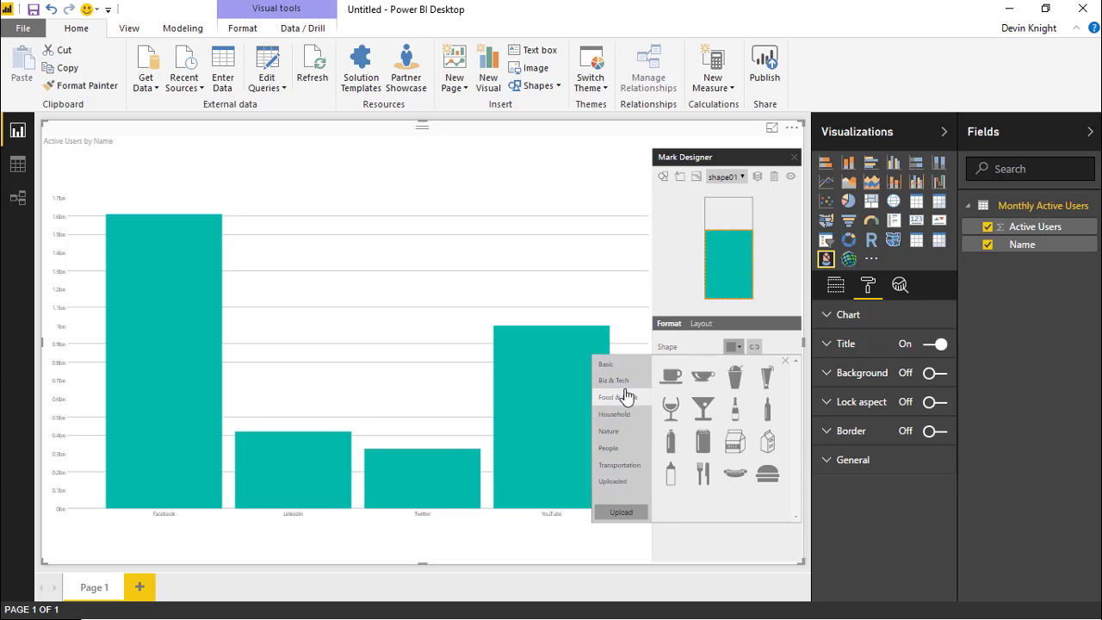
left_click(624, 414)
left_click(618, 432)
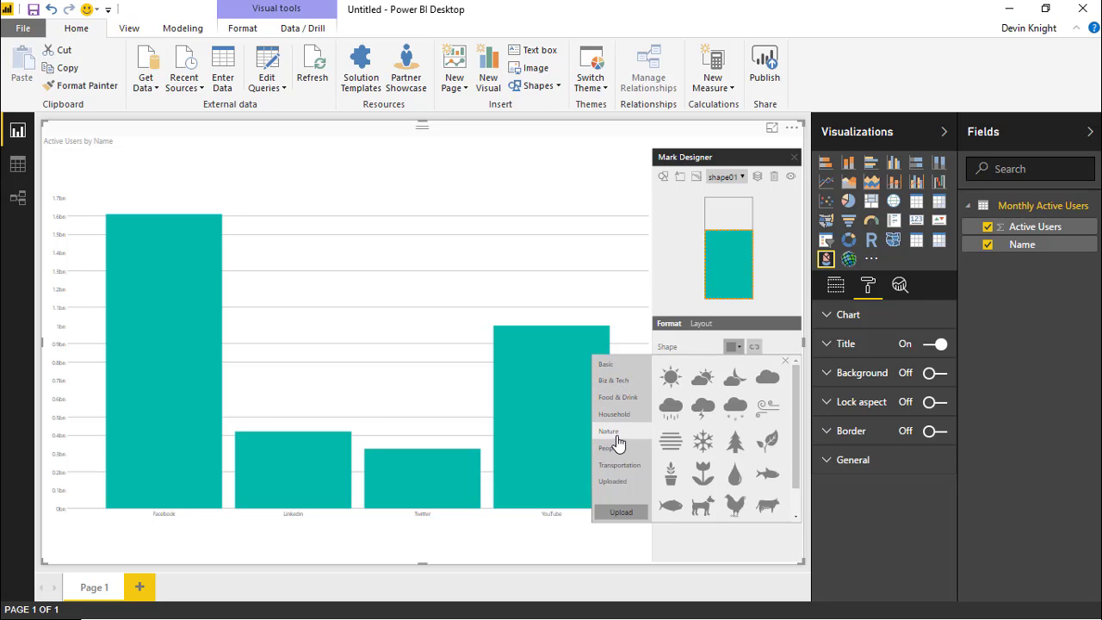
left_click(616, 448)
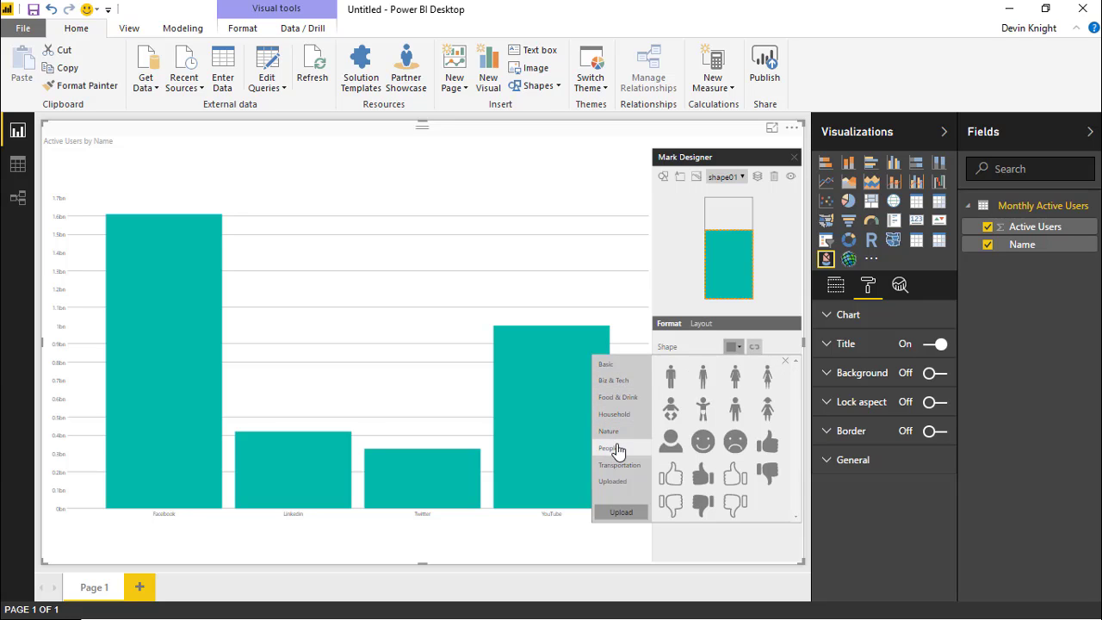
left_click(671, 444)
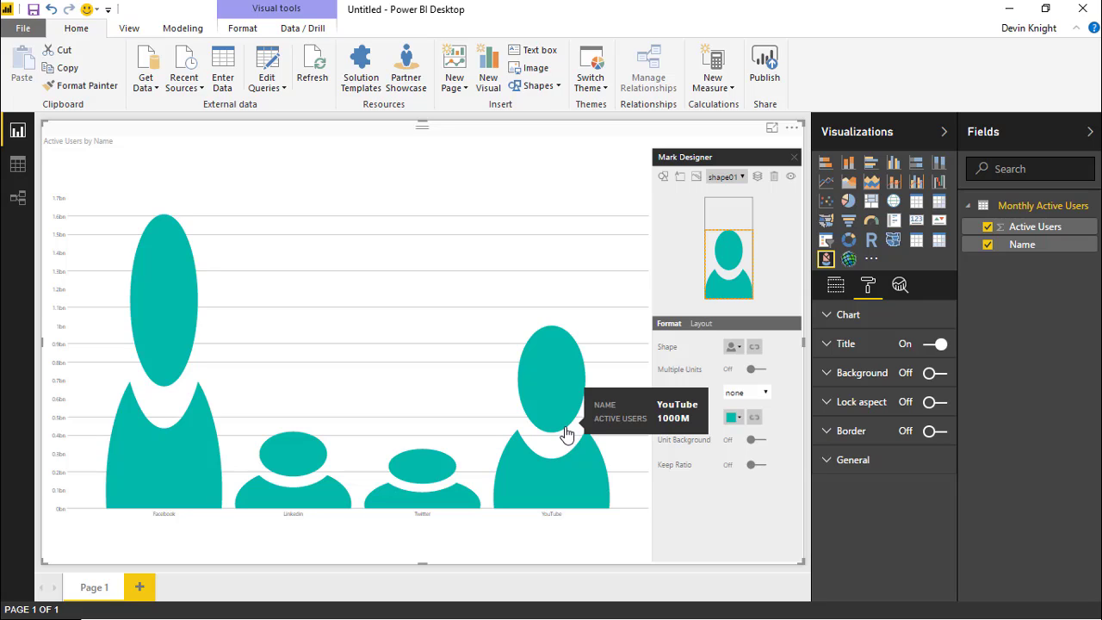
Set the value color of the person marks to blue #3333FF.
left_click(734, 418)
left_click(760, 419)
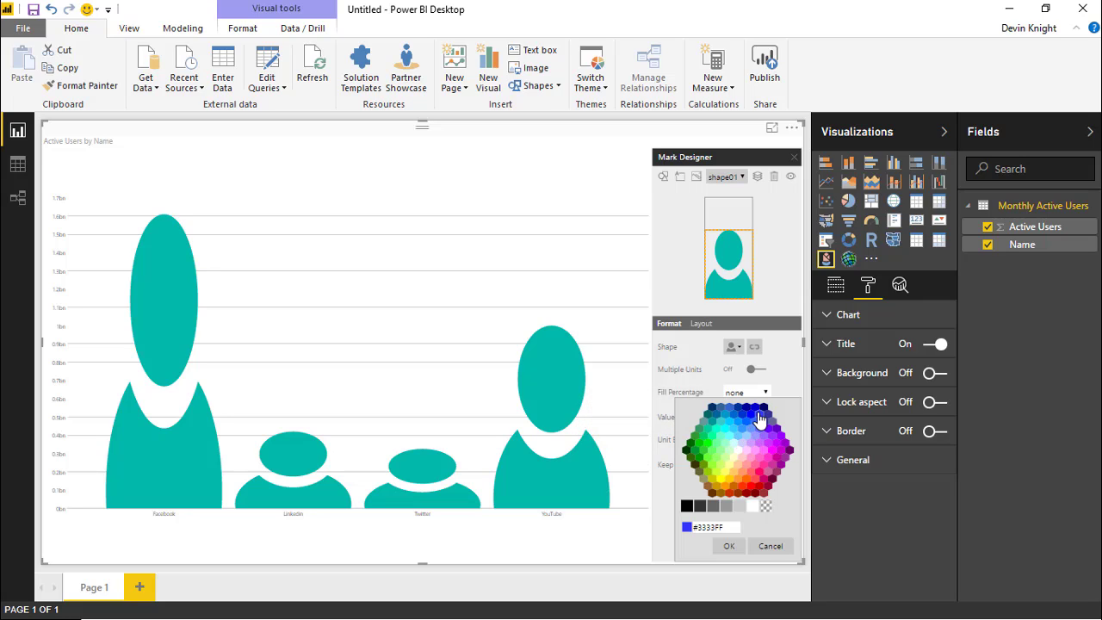
left_click(730, 546)
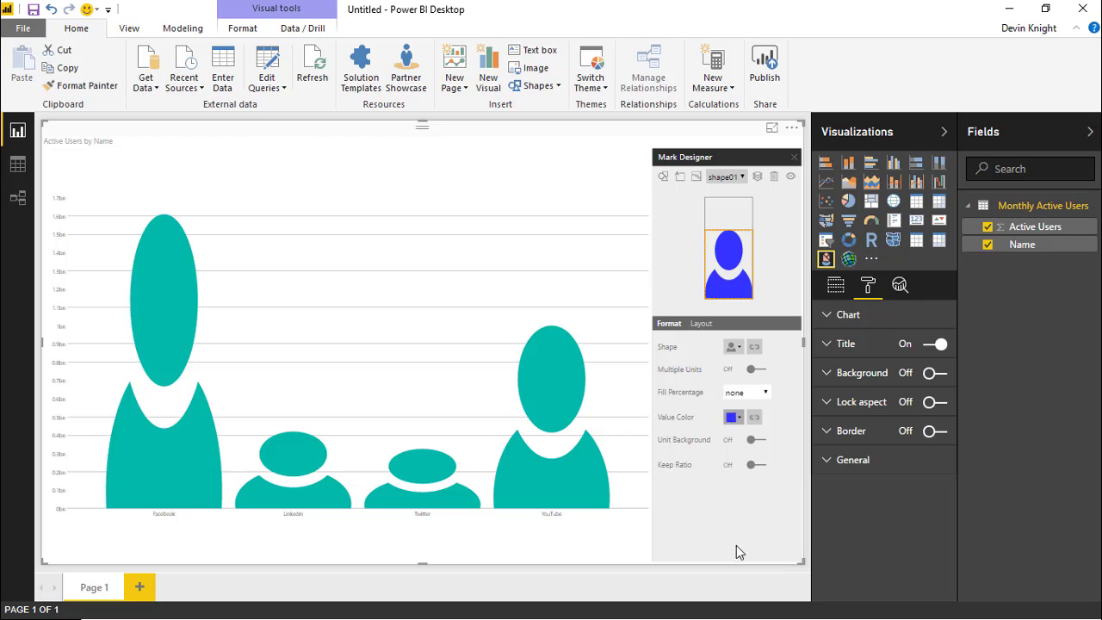
mouse_move(557, 500)
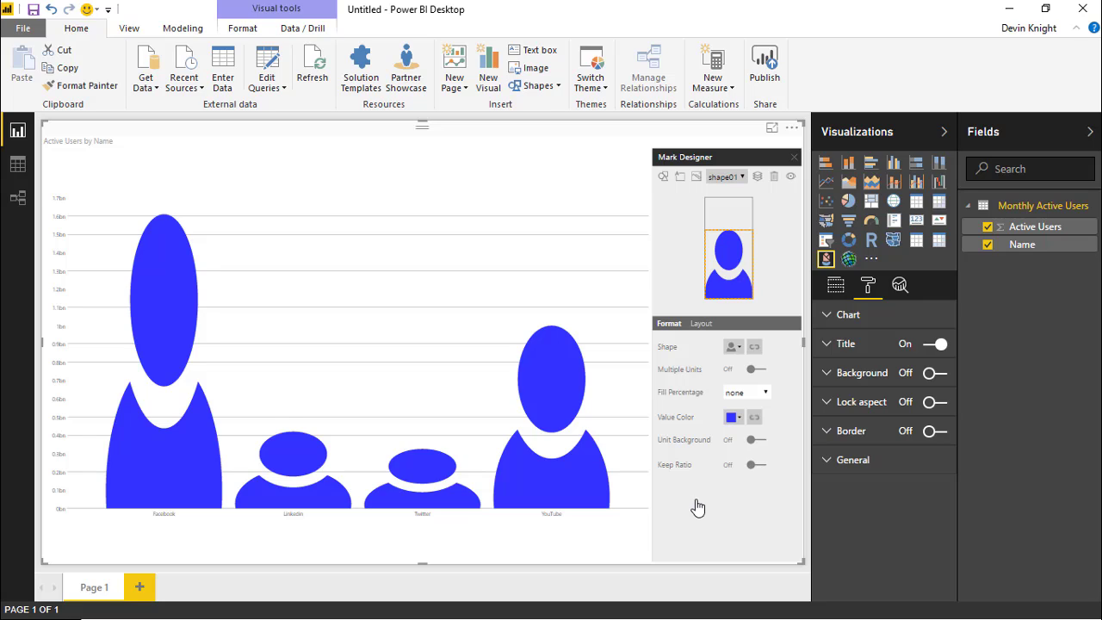
Base the fill percentage of the person marks on Active Users.
mouse_move(163, 296)
left_click(765, 395)
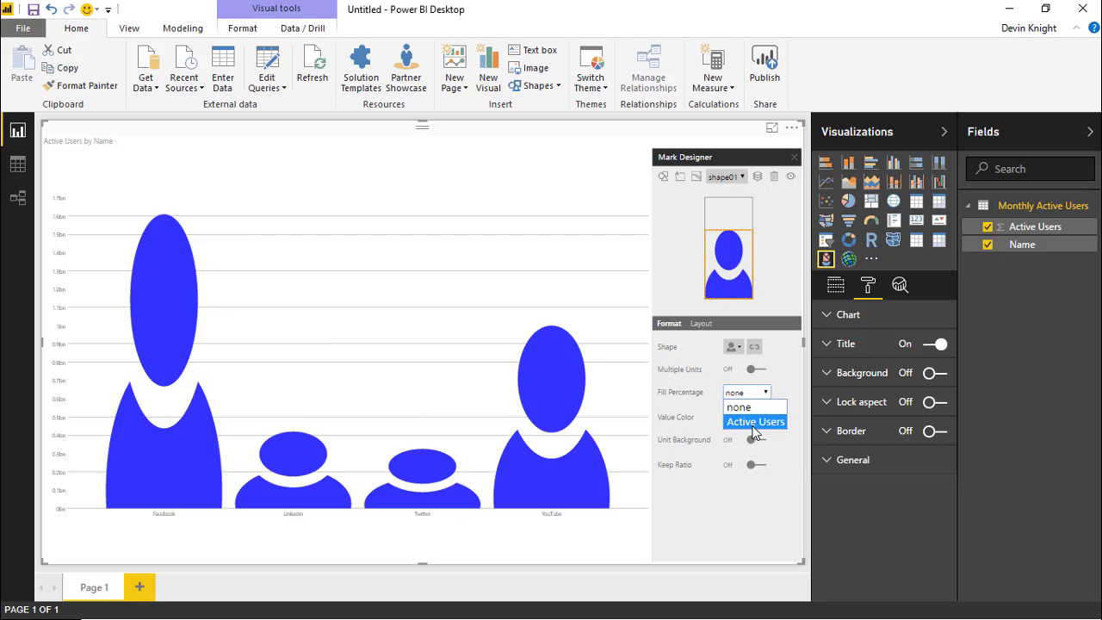
left_click(755, 423)
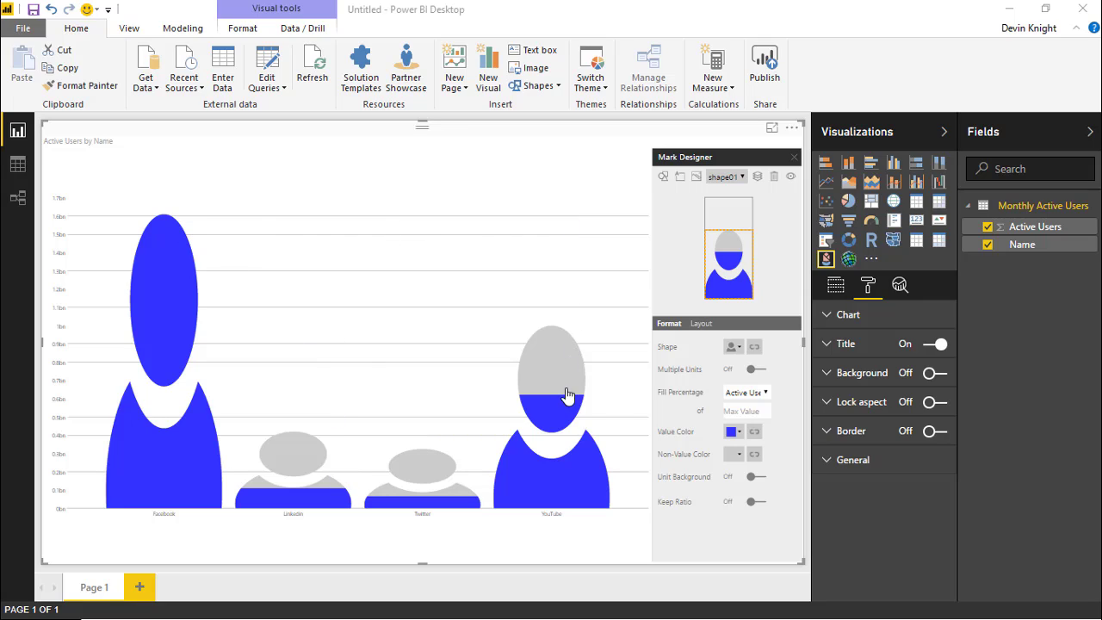
mouse_move(404, 513)
Bind the layout of the person shape to Outer instead of Inner.
left_click(701, 324)
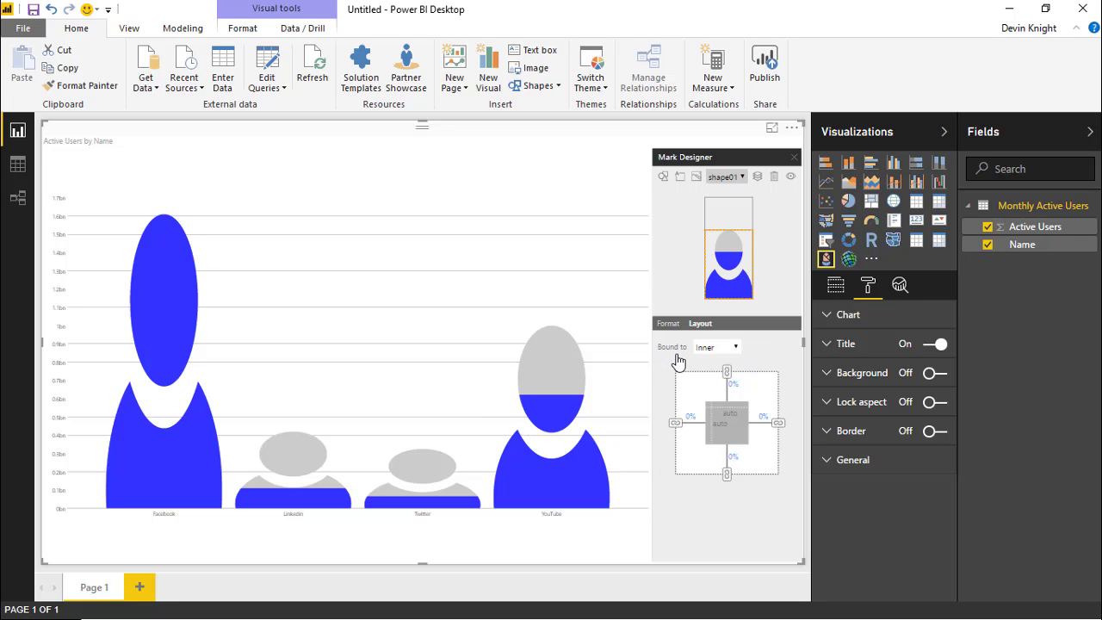
left_click(732, 355)
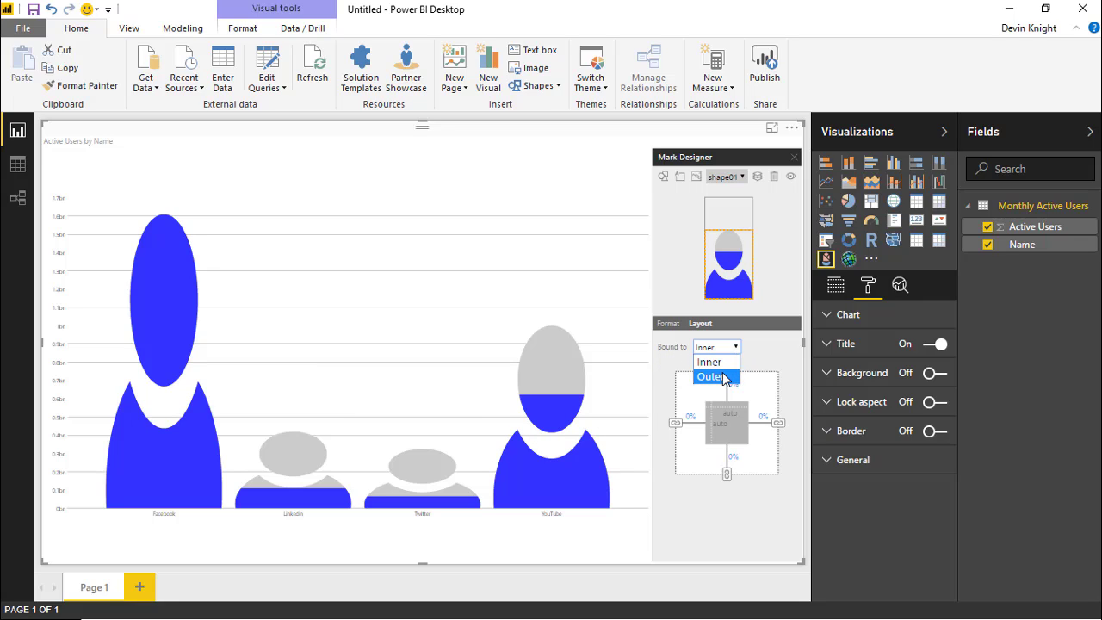
left_click(720, 376)
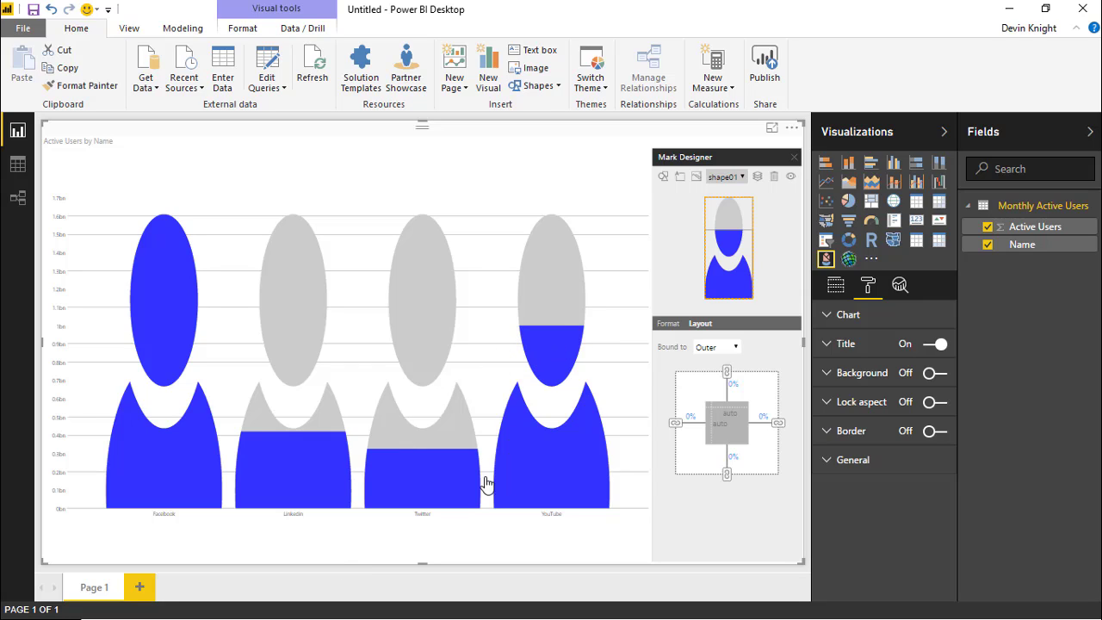
mouse_move(457, 458)
mouse_move(254, 448)
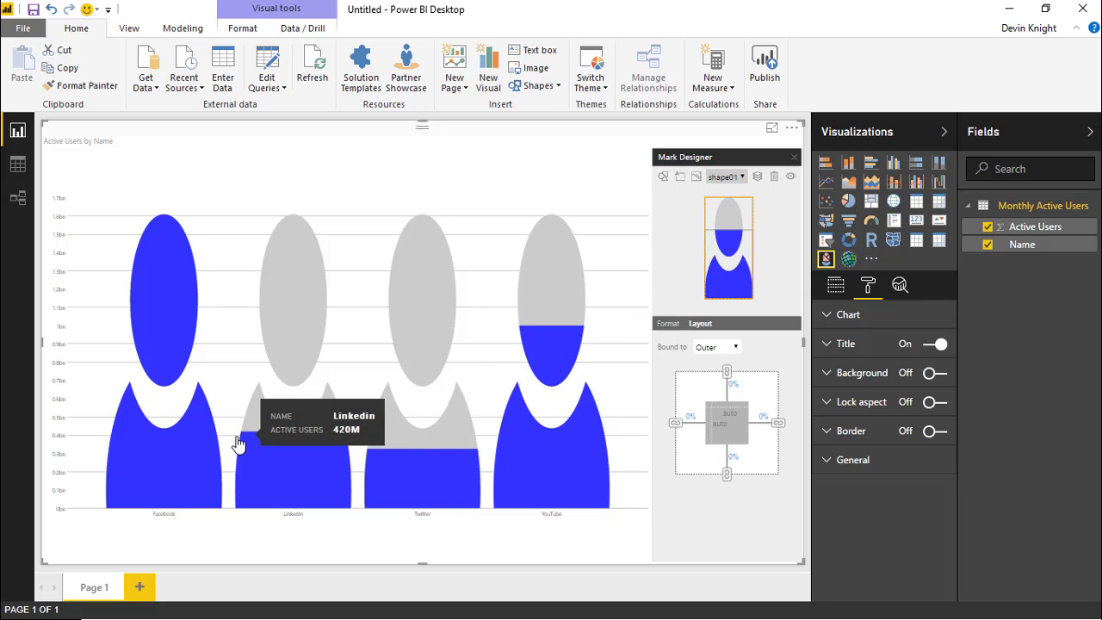
mouse_move(467, 386)
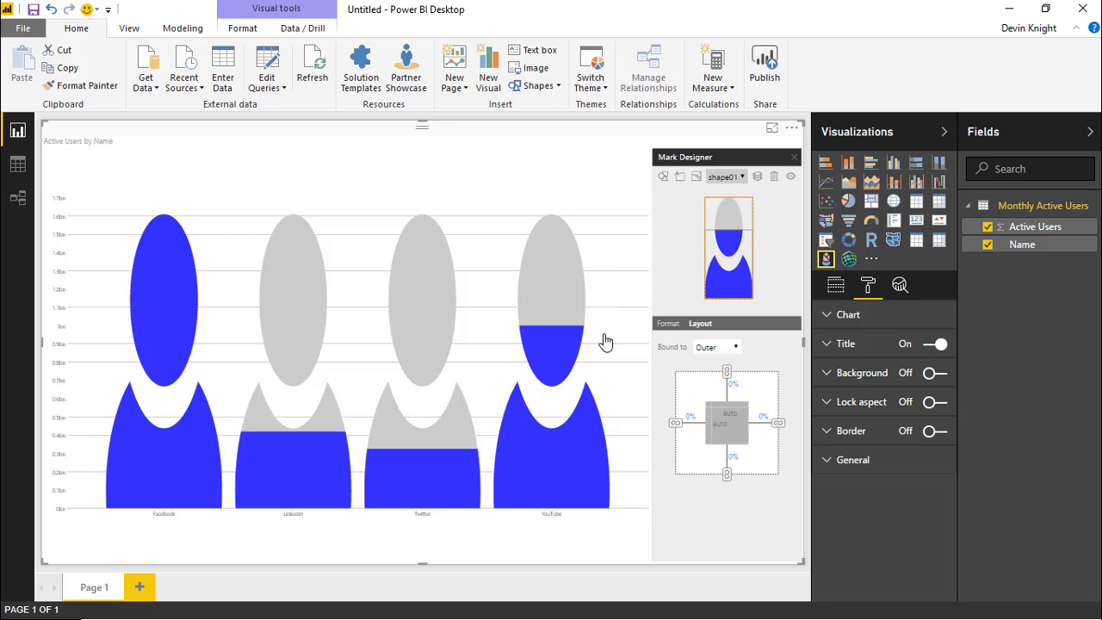
Set the right margin of the person shape to 40 px in its layout.
left_click(763, 419)
left_click(769, 441)
left_click(766, 458)
type("40")
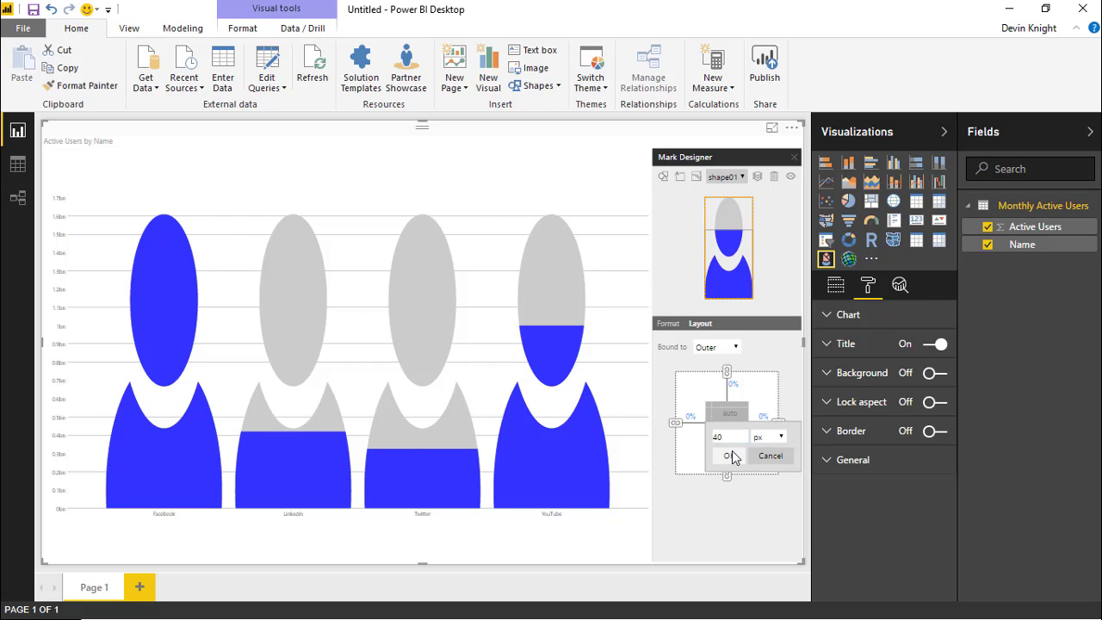
left_click(729, 456)
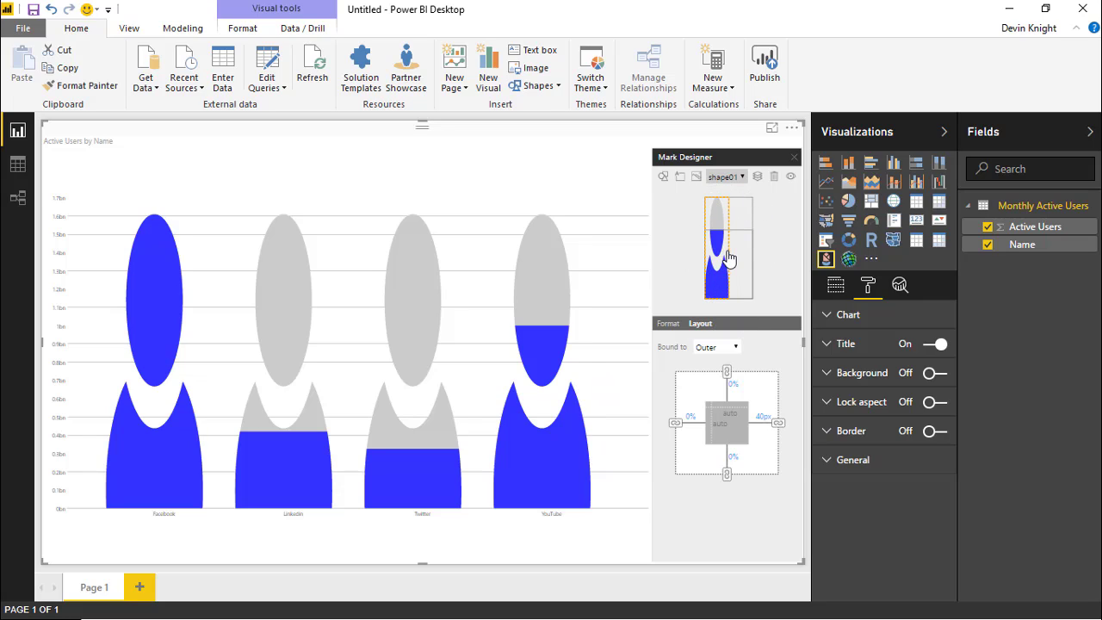
mouse_move(560, 418)
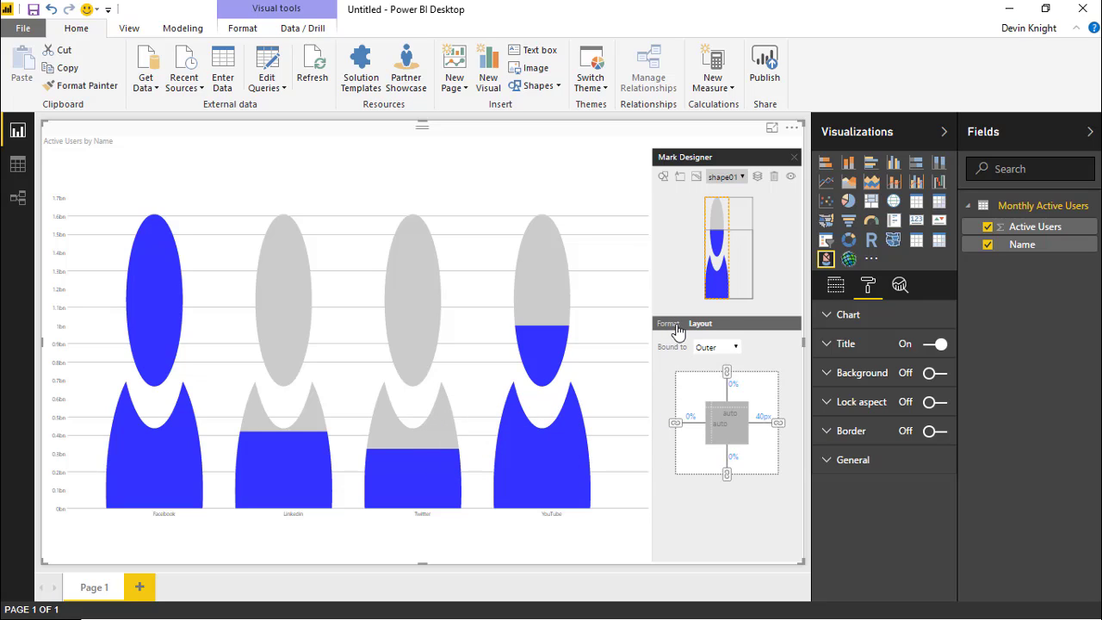
Add a text element to the mark and bind its text to the Name field.
left_click(683, 177)
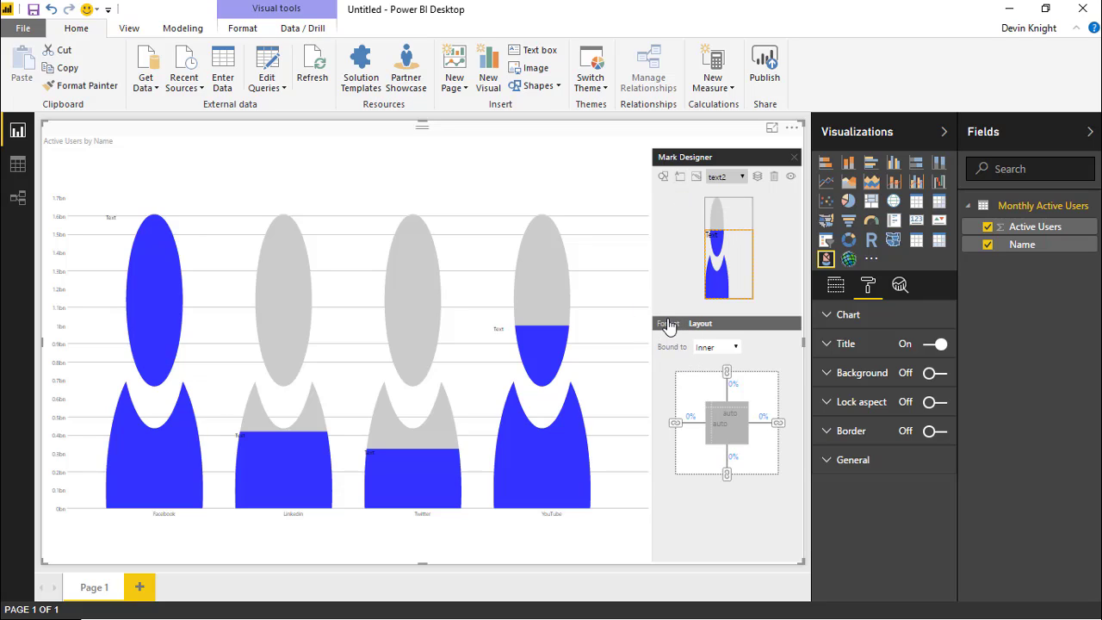
left_click(669, 325)
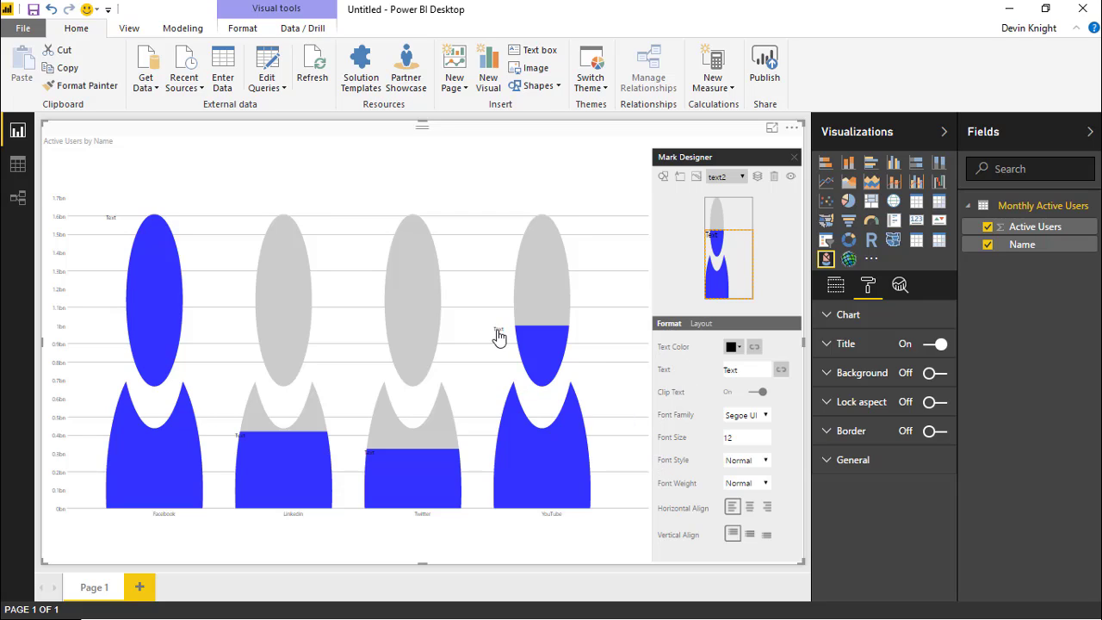
mouse_move(499, 335)
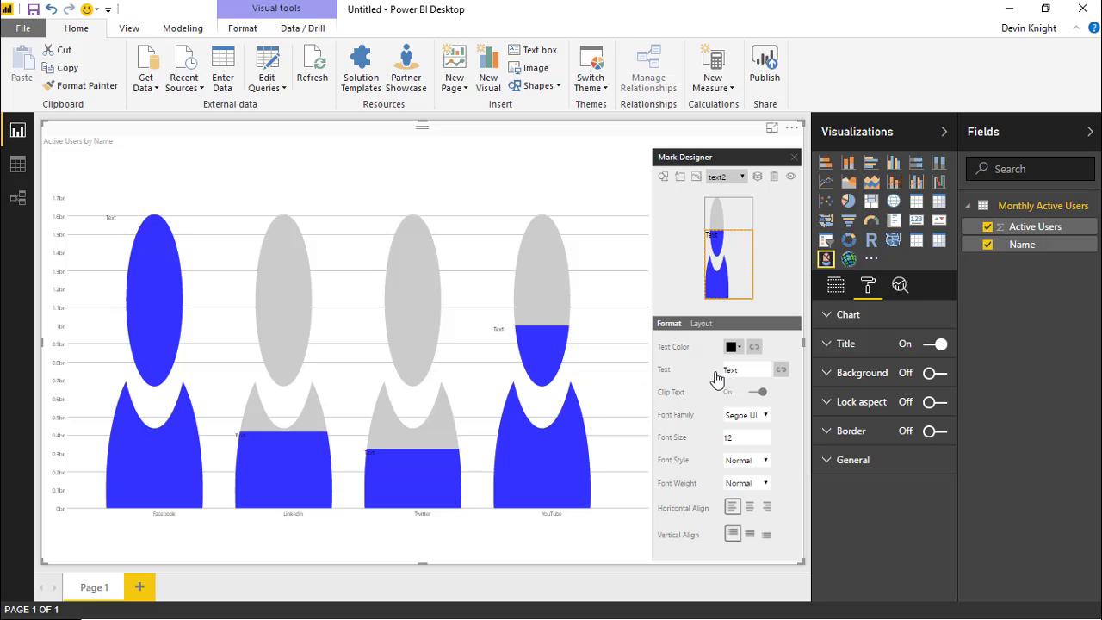
left_click(782, 372)
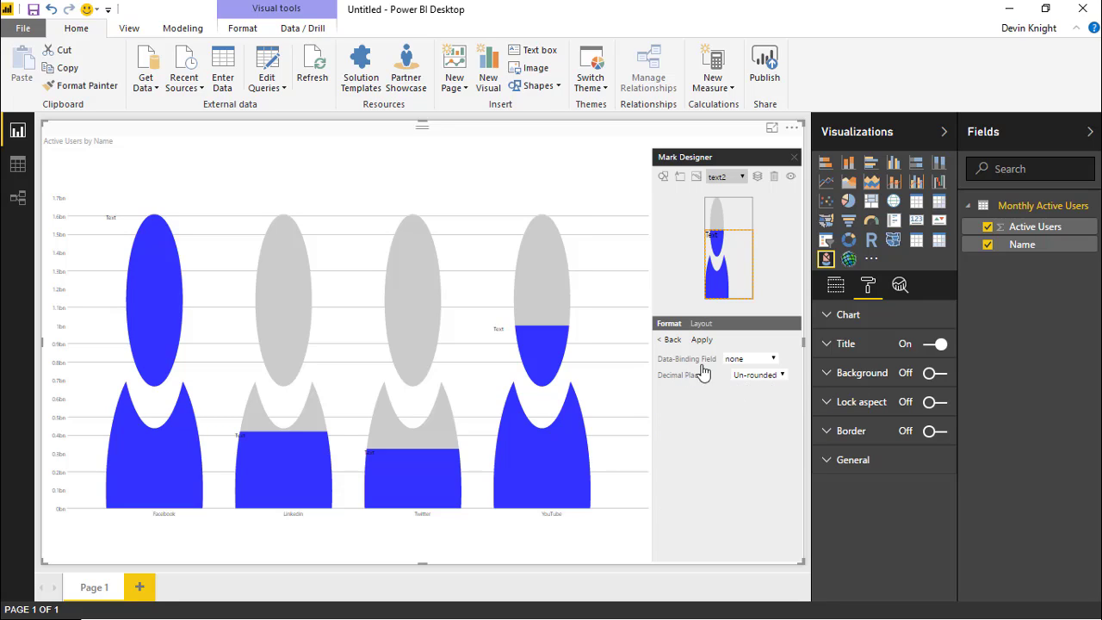
left_click(770, 362)
left_click(771, 386)
left_click(701, 340)
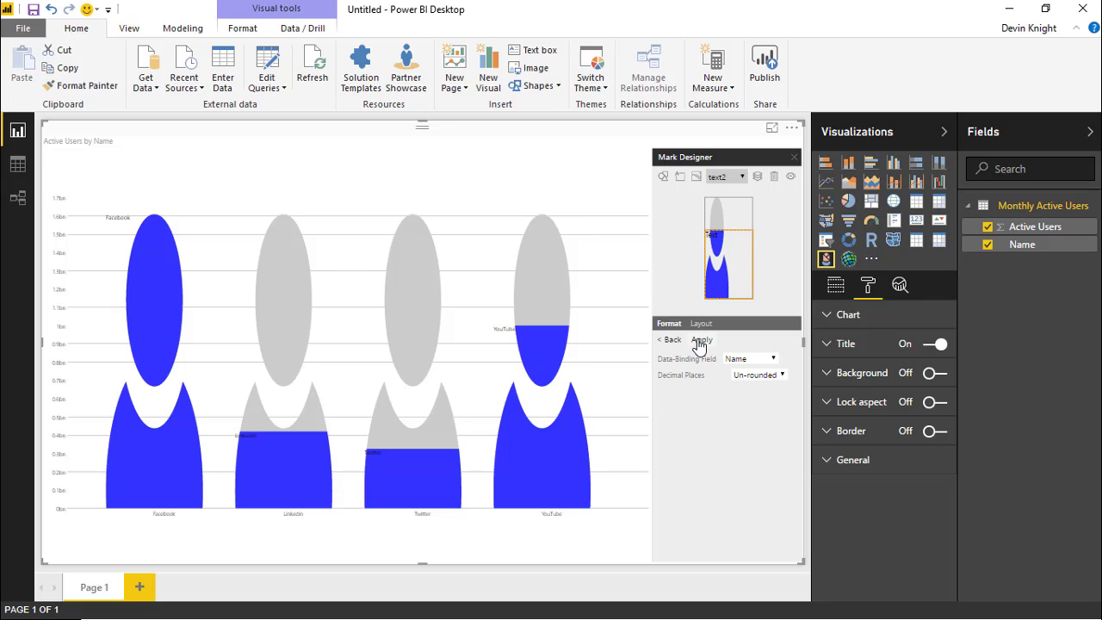
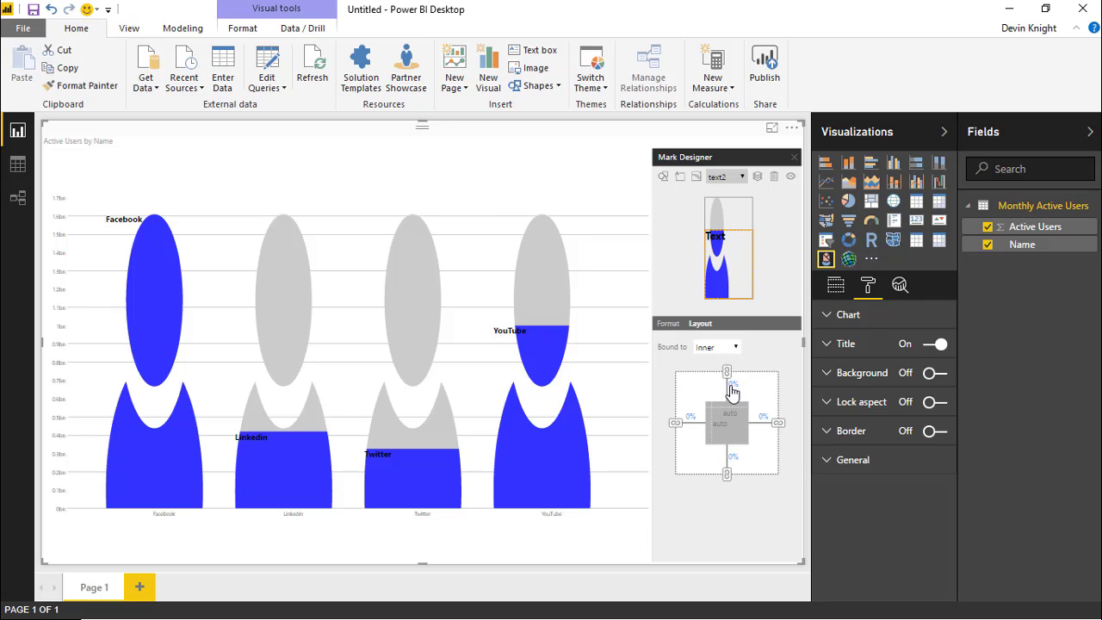
Set the top margin of the name text to -30 px in its layout.
left_click(731, 390)
left_click(768, 403)
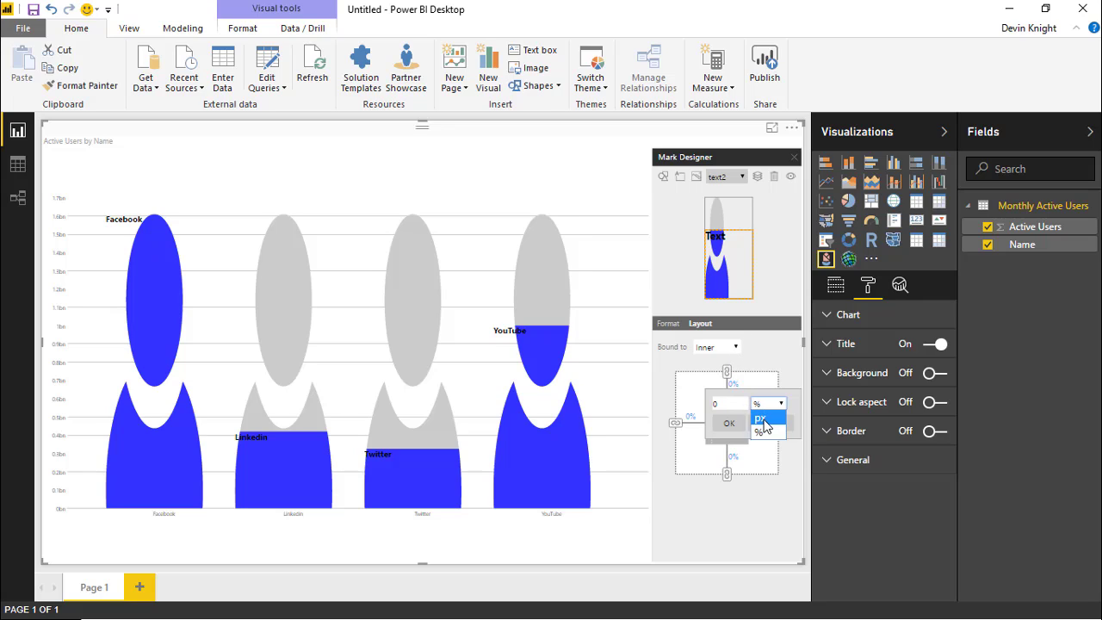
left_click(761, 422)
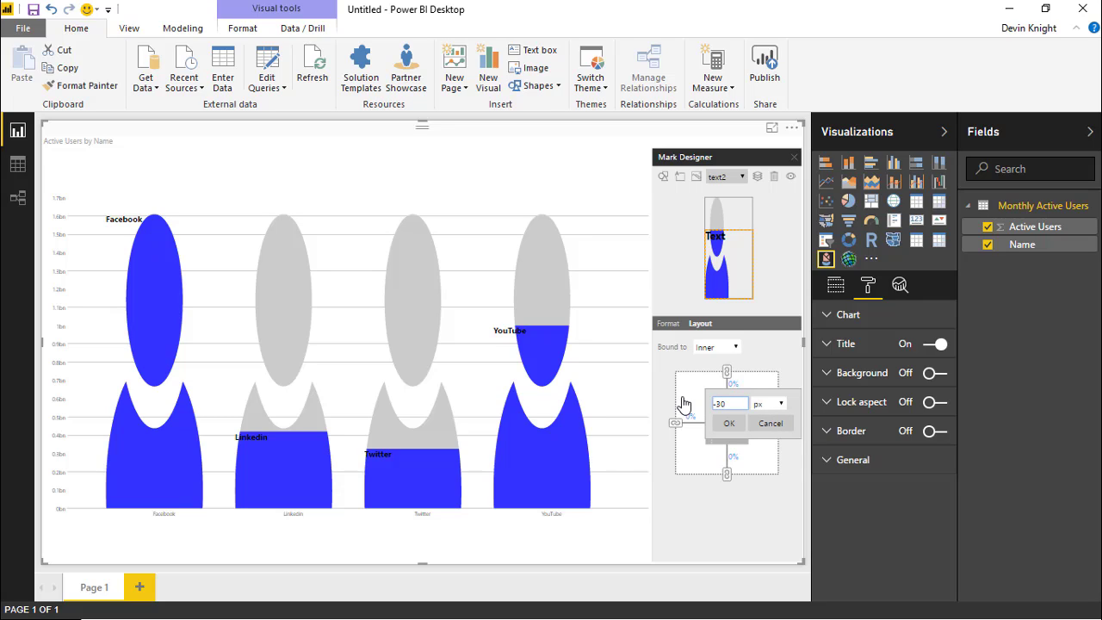
type("-30")
left_click(729, 423)
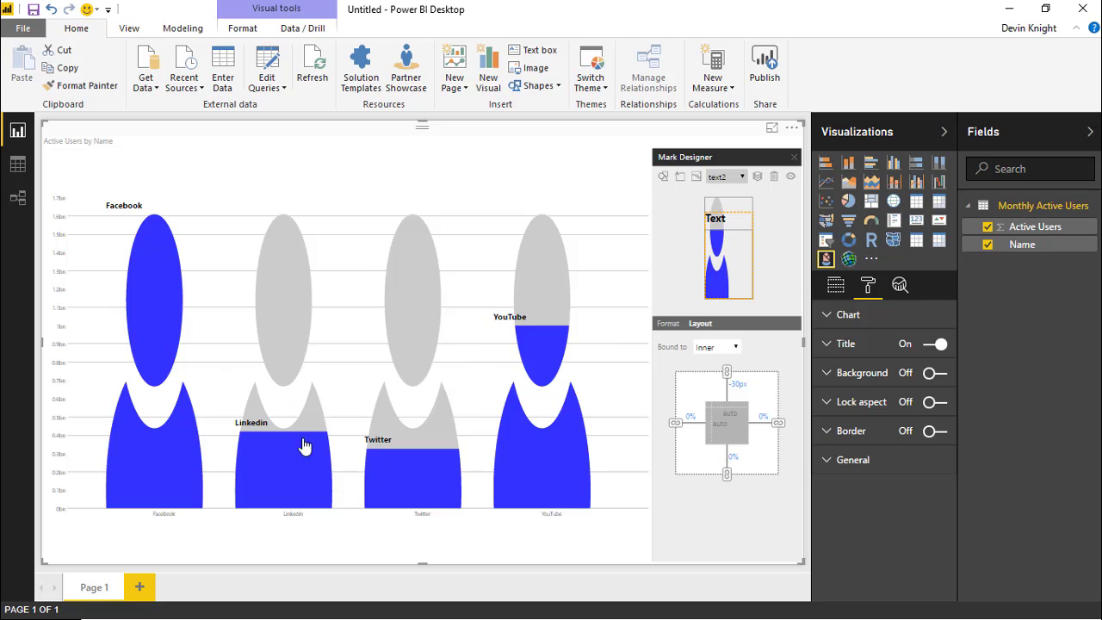
Try a top margin of -25 px for the name text and settle on -20 px.
left_click(740, 387)
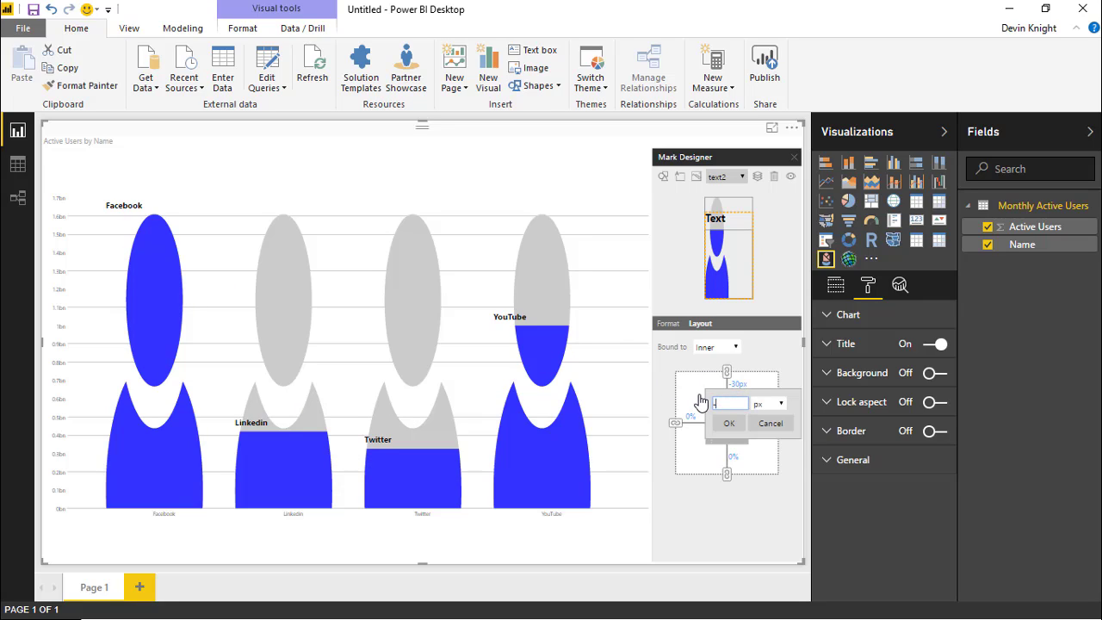
left_click(729, 423)
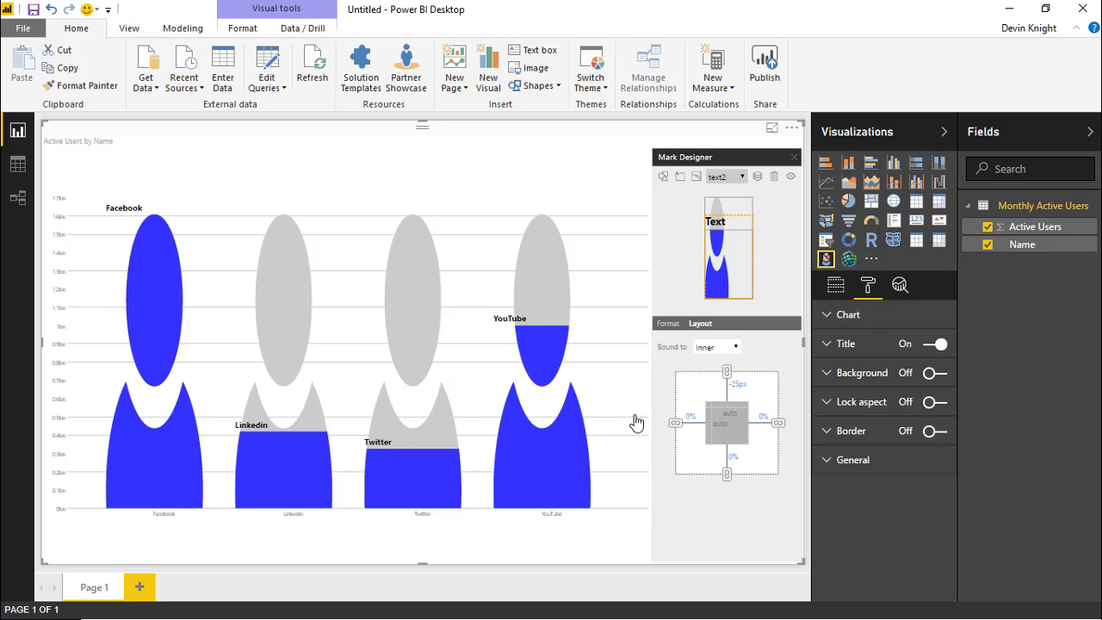
left_click(738, 386)
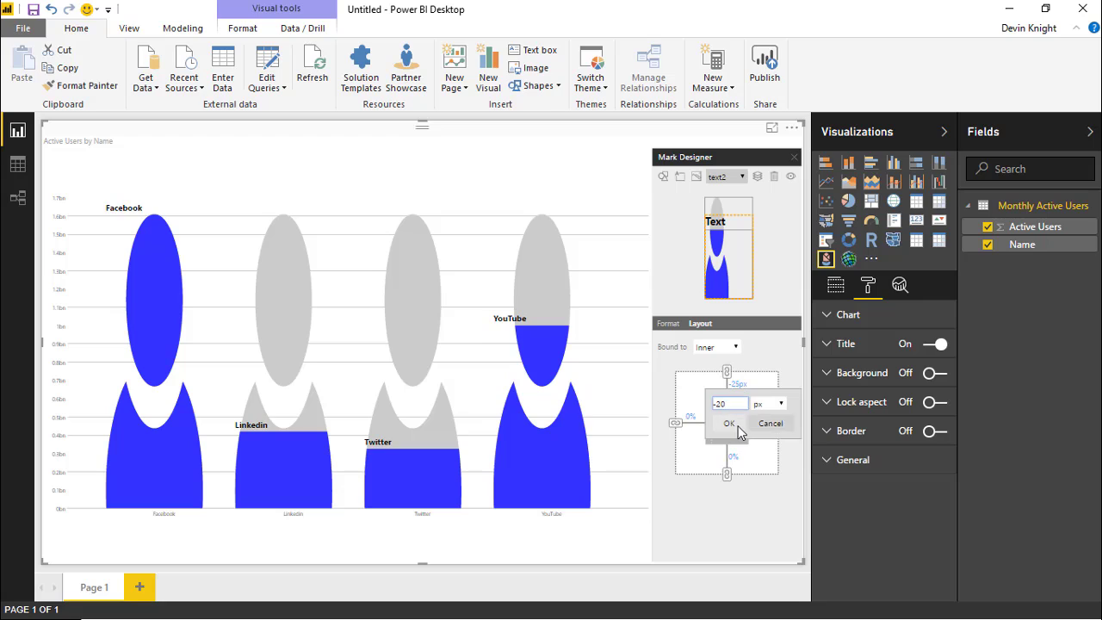
left_click(729, 423)
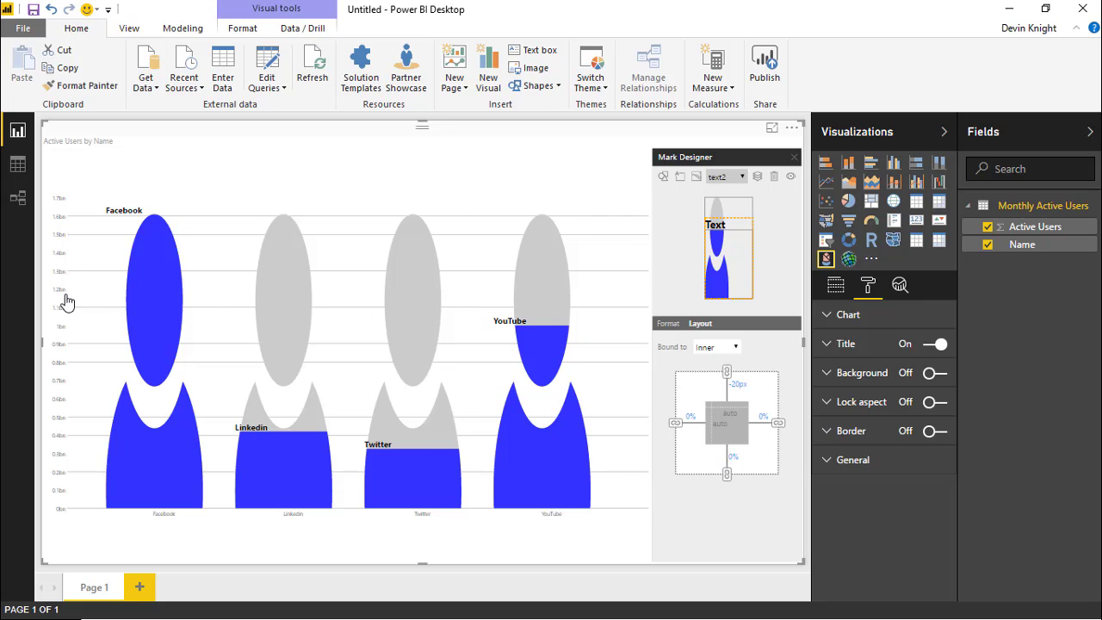
Turn off the infographic visual's title and the chart's grid lines.
mouse_move(271, 241)
left_click(936, 344)
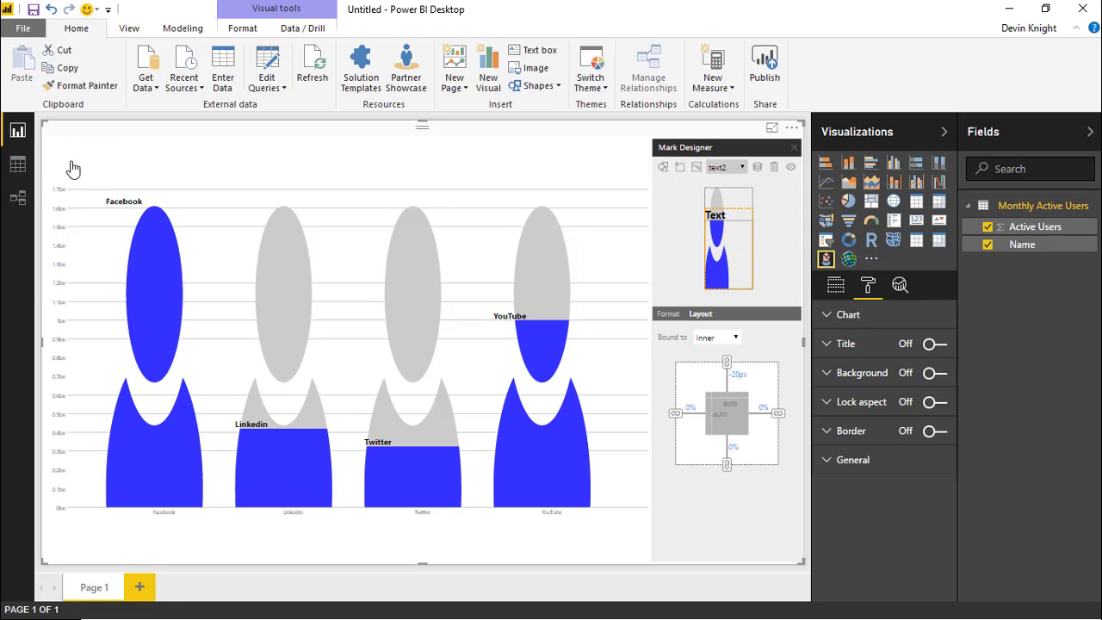
left_click(828, 316)
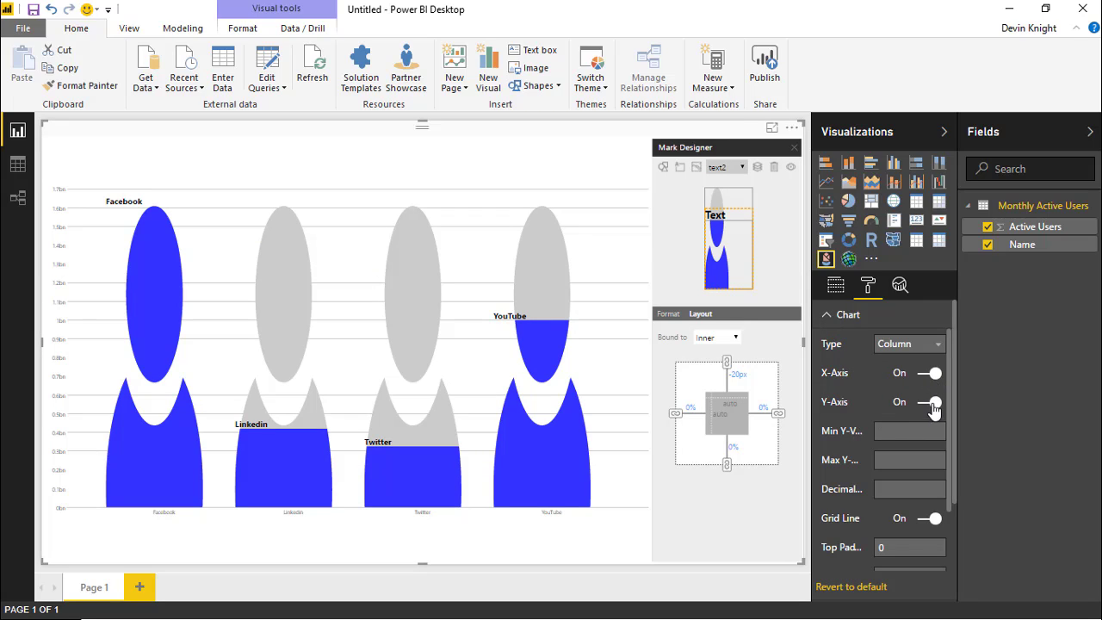
left_click(934, 520)
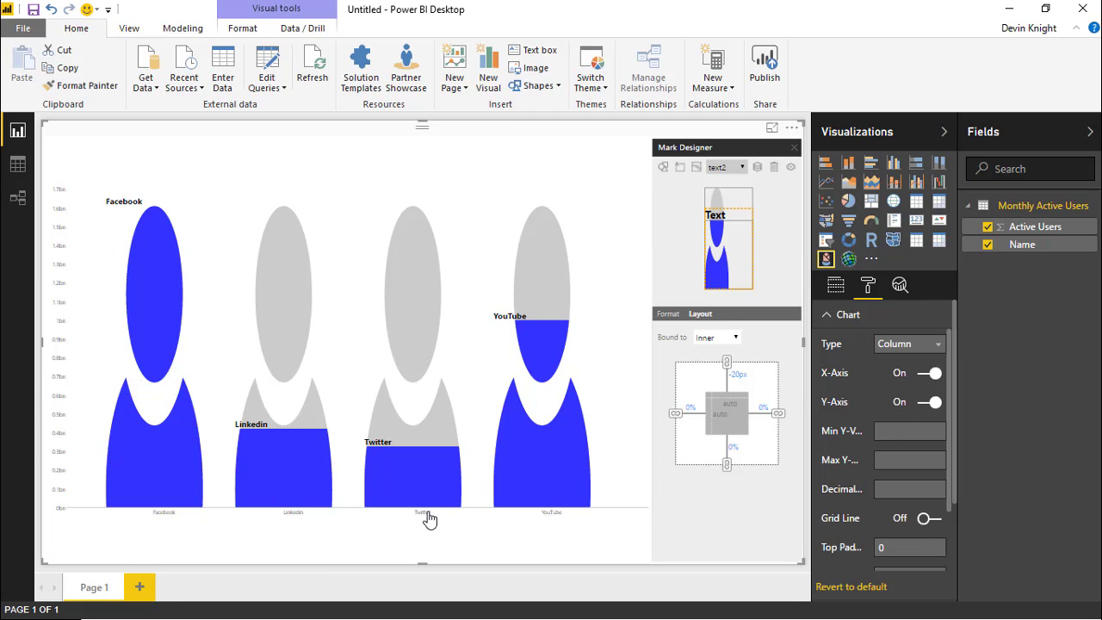
Turn off the chart's X-axis and Y-axis, and shrink the infographic visual into the upper-left part of the page.
left_click(931, 376)
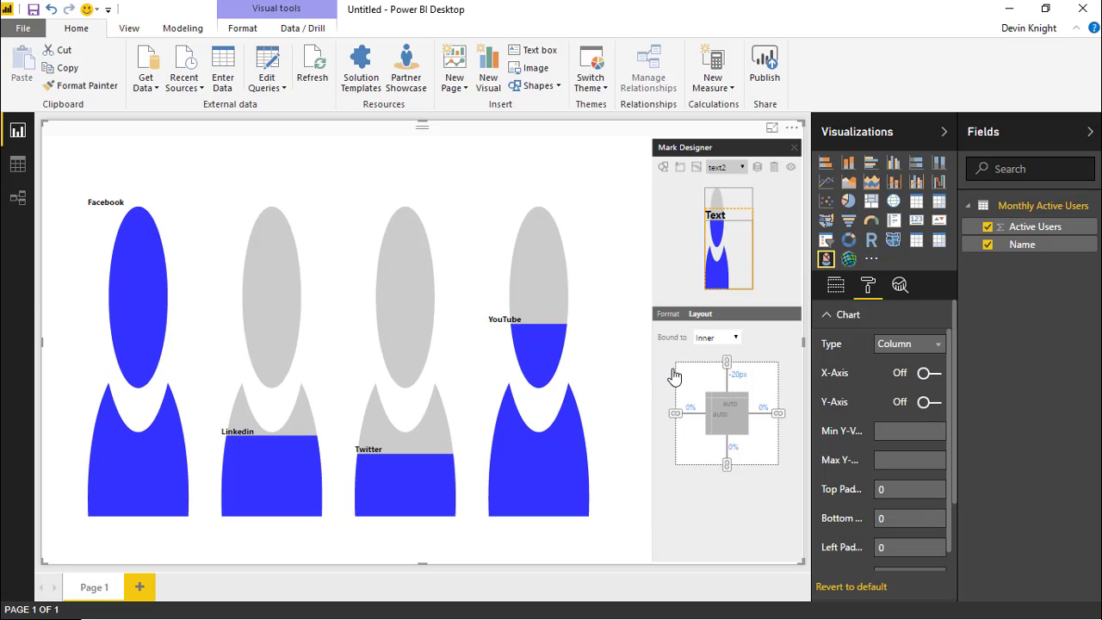
left_click(793, 149)
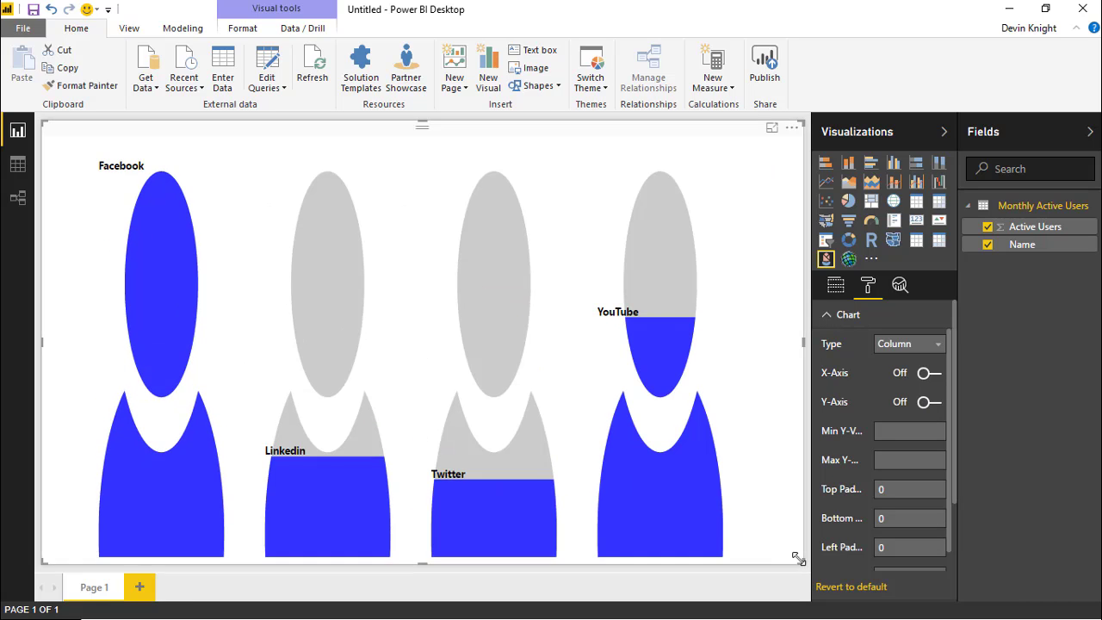
left_click_drag(798, 558, 636, 307)
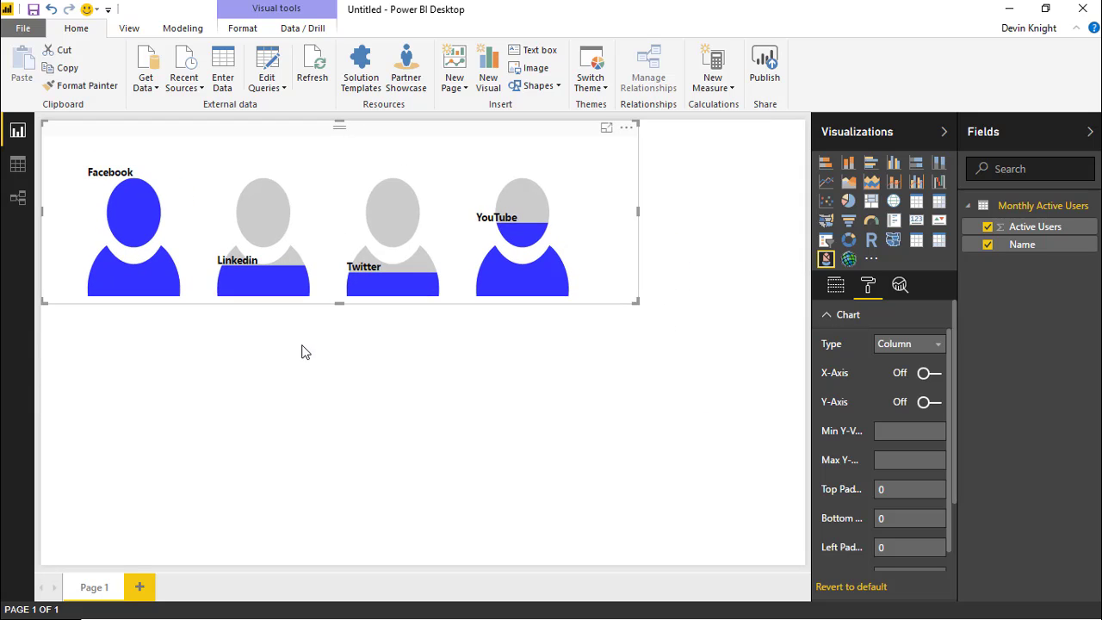
Highlight the YouTube person mark in the infographic.
left_click(147, 288)
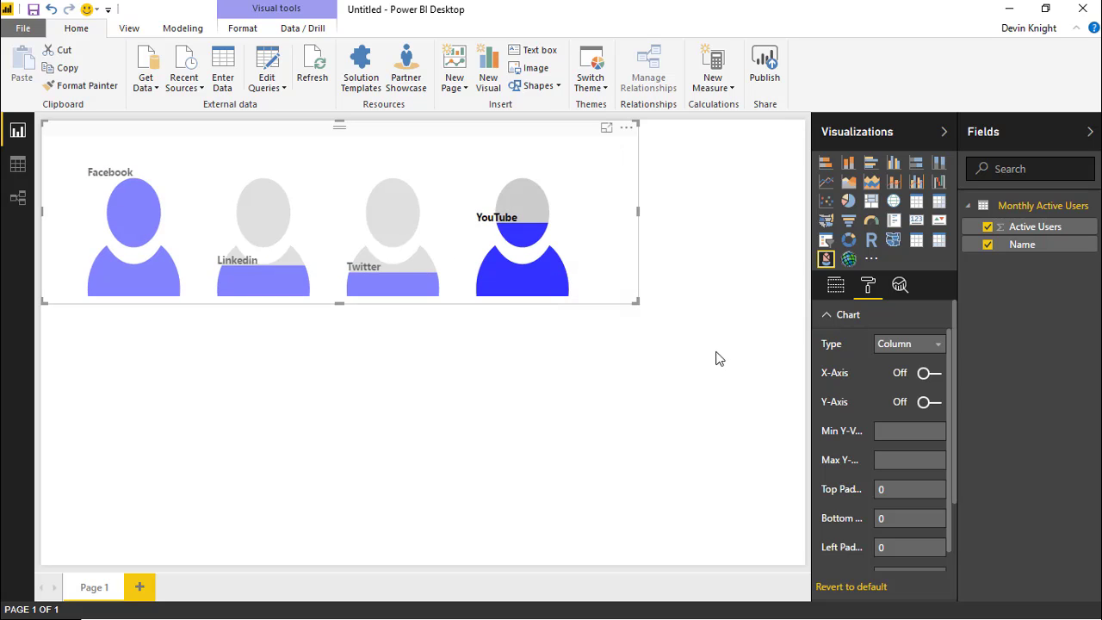
Add a second infographic visual across the lower part of the page, with Name as category and Active Users as measure.
left_click(557, 392)
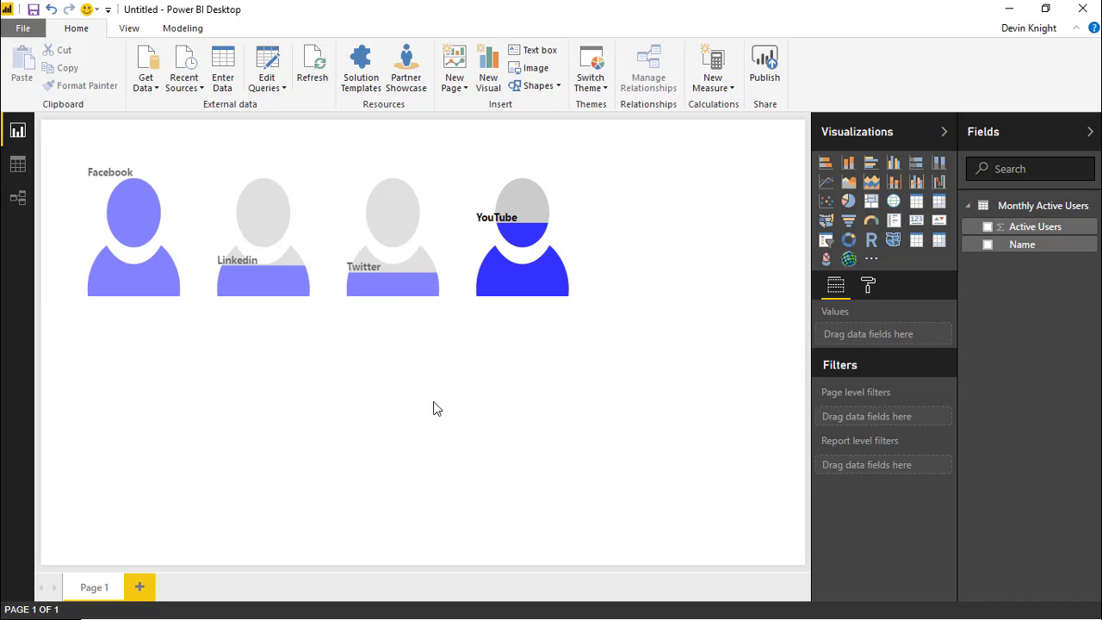
left_click(826, 258)
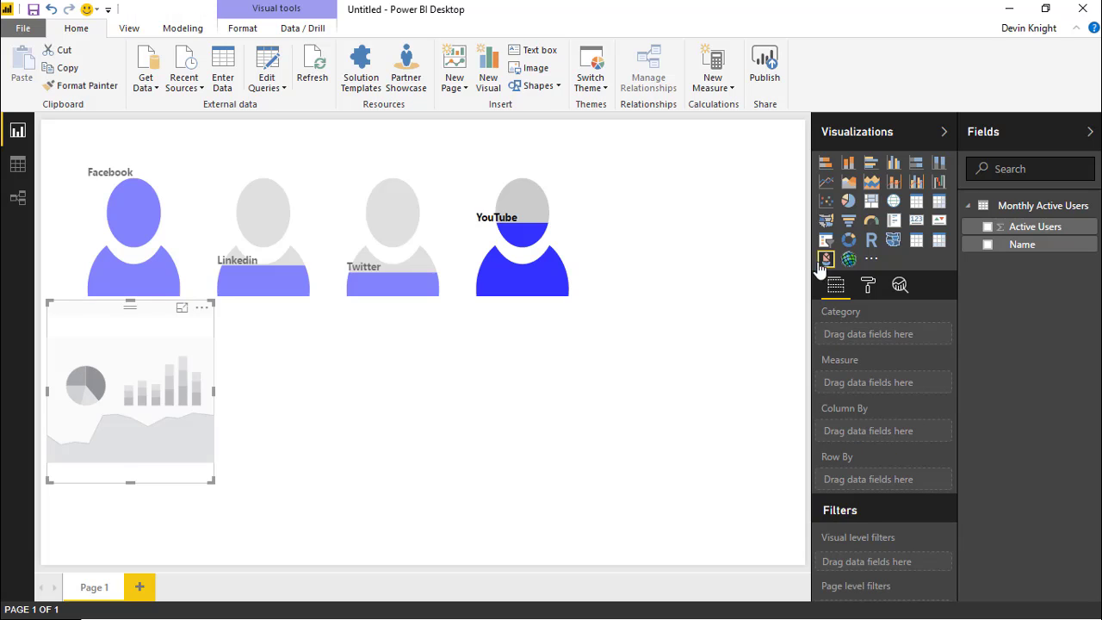
left_click_drag(216, 484, 763, 561)
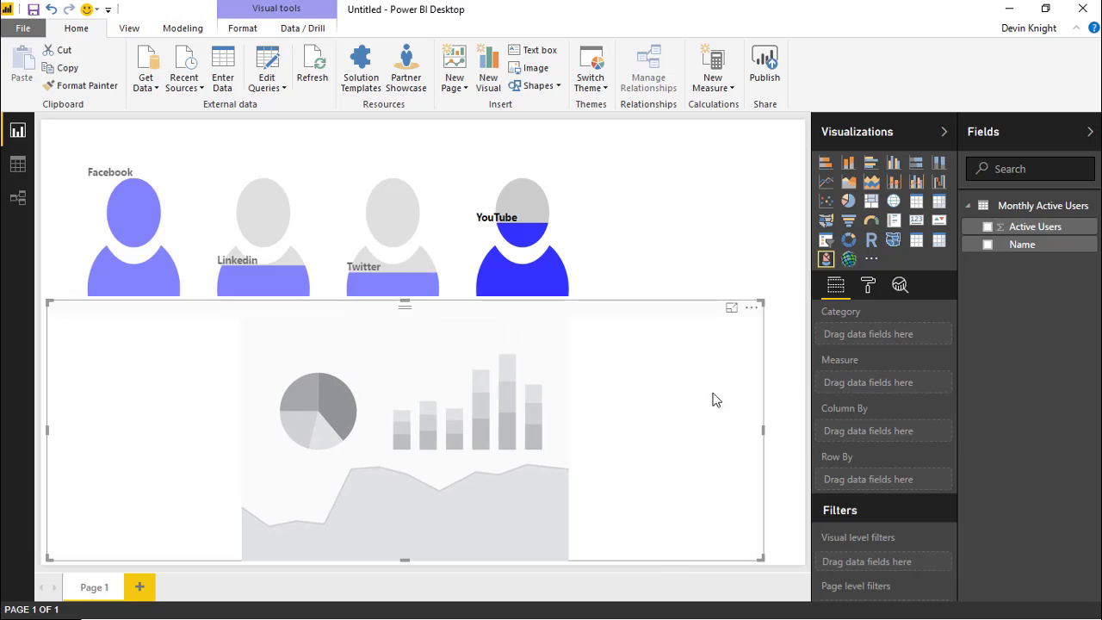
left_click(988, 245)
left_click(987, 226)
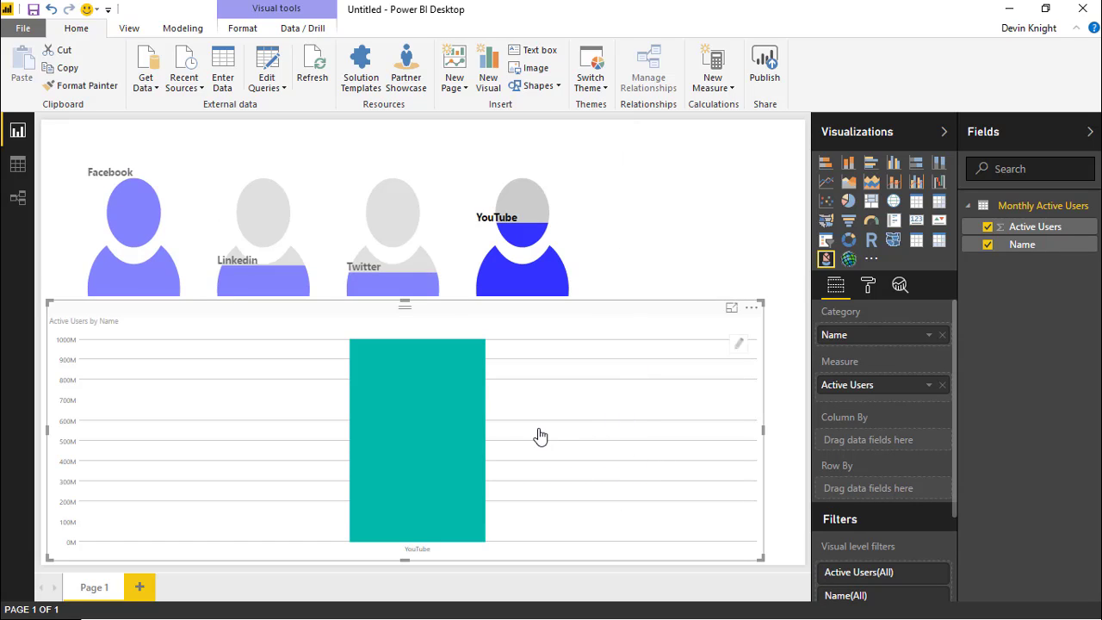
Clear the YouTube highlight in the upper infographic and change the lower chart's type to Bar.
left_click(548, 276)
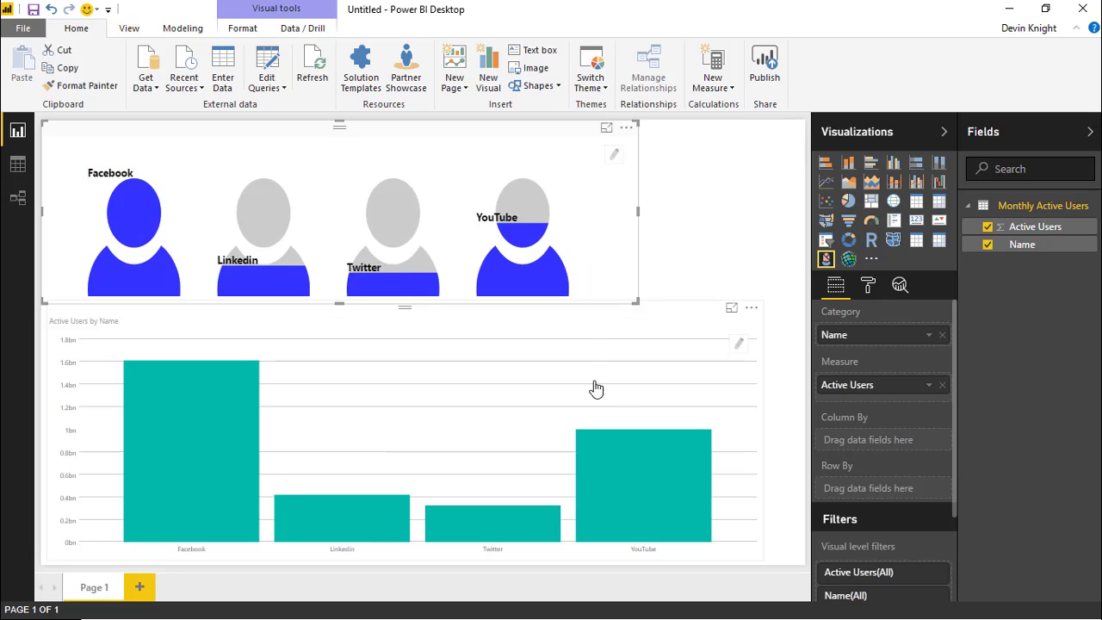
left_click(619, 407)
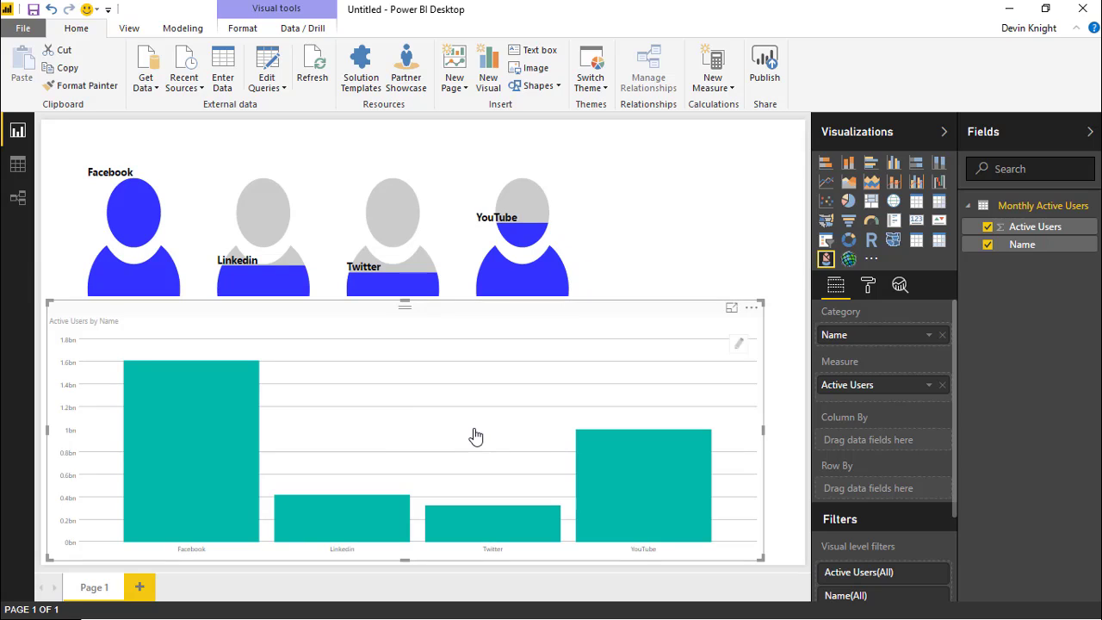
left_click(868, 285)
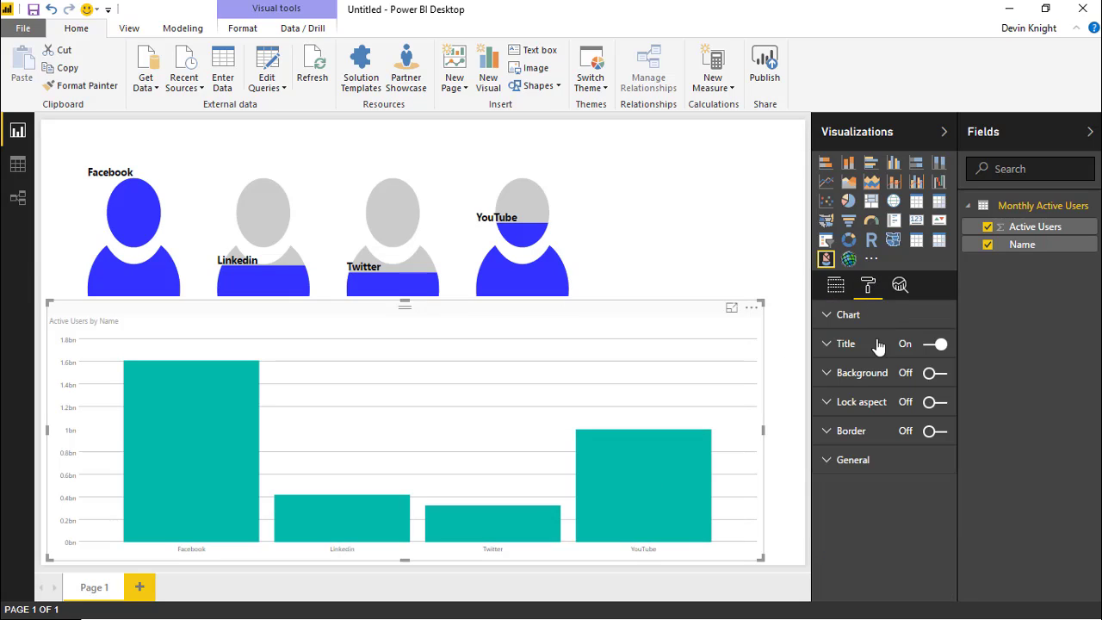
left_click(829, 316)
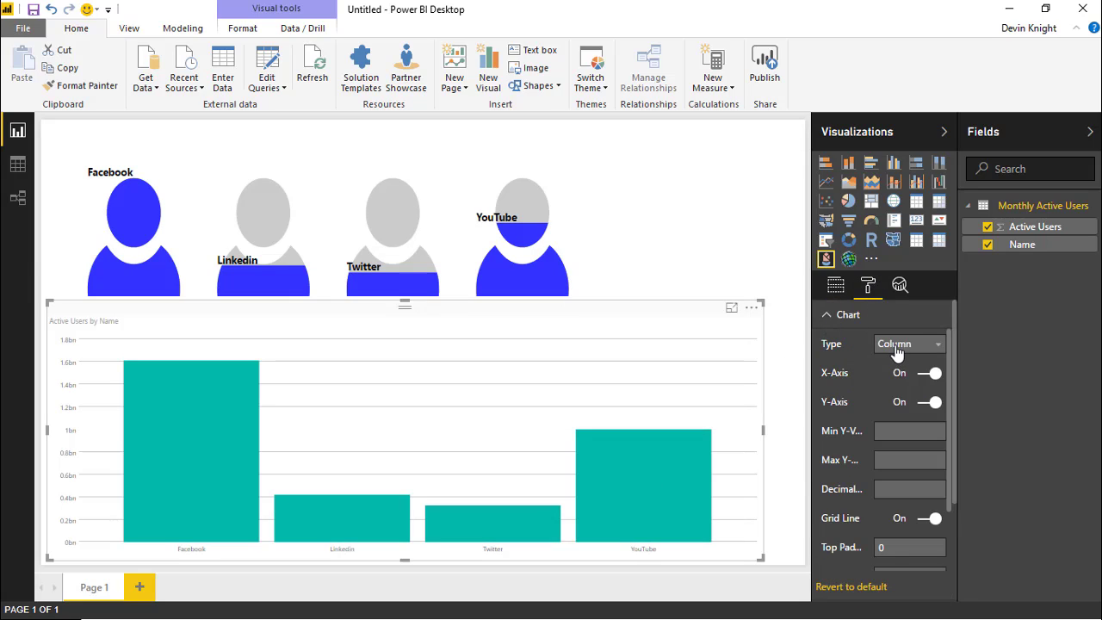
left_click(906, 344)
left_click(897, 379)
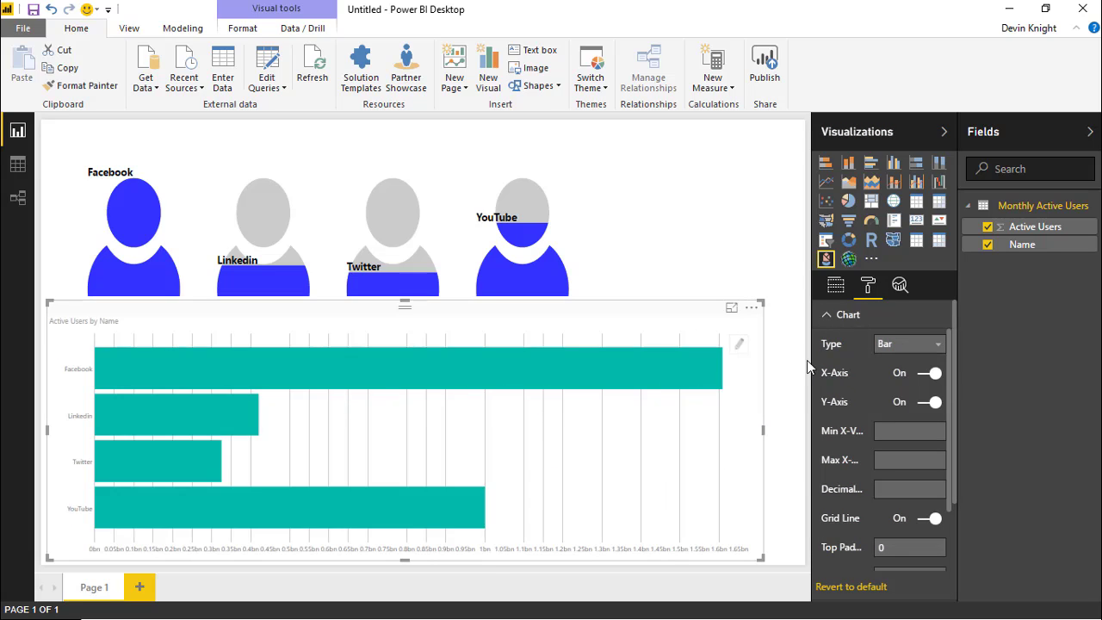
left_click(823, 322)
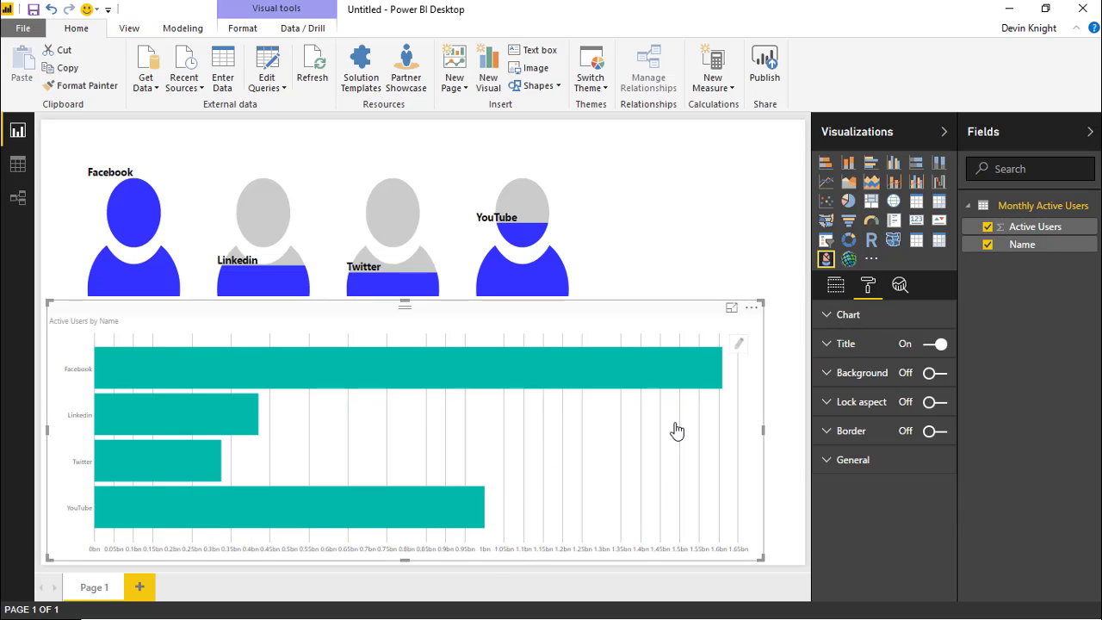
Open the bar chart's Mark Designer in focus mode and upload facebook.svg from the Module Resources folder as a custom shape.
left_click(740, 344)
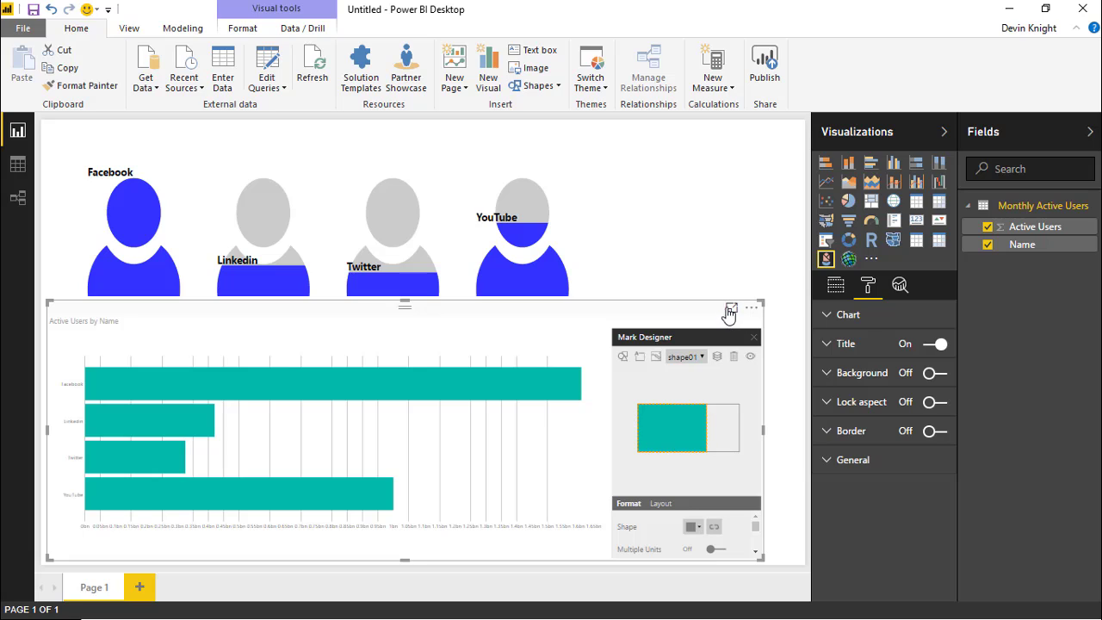
left_click(729, 312)
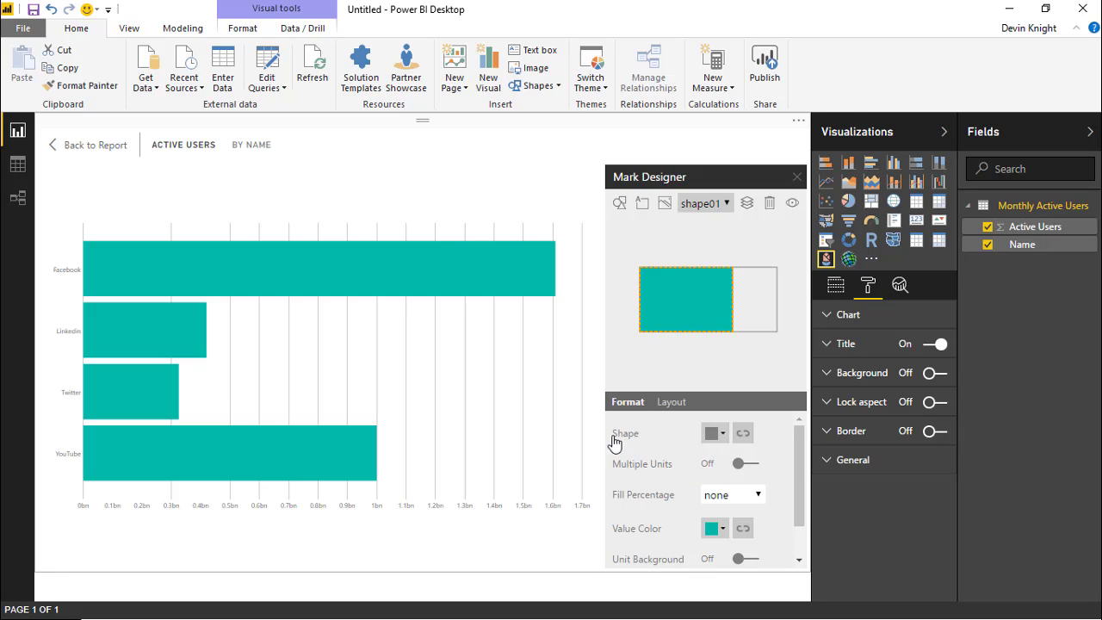
left_click(720, 436)
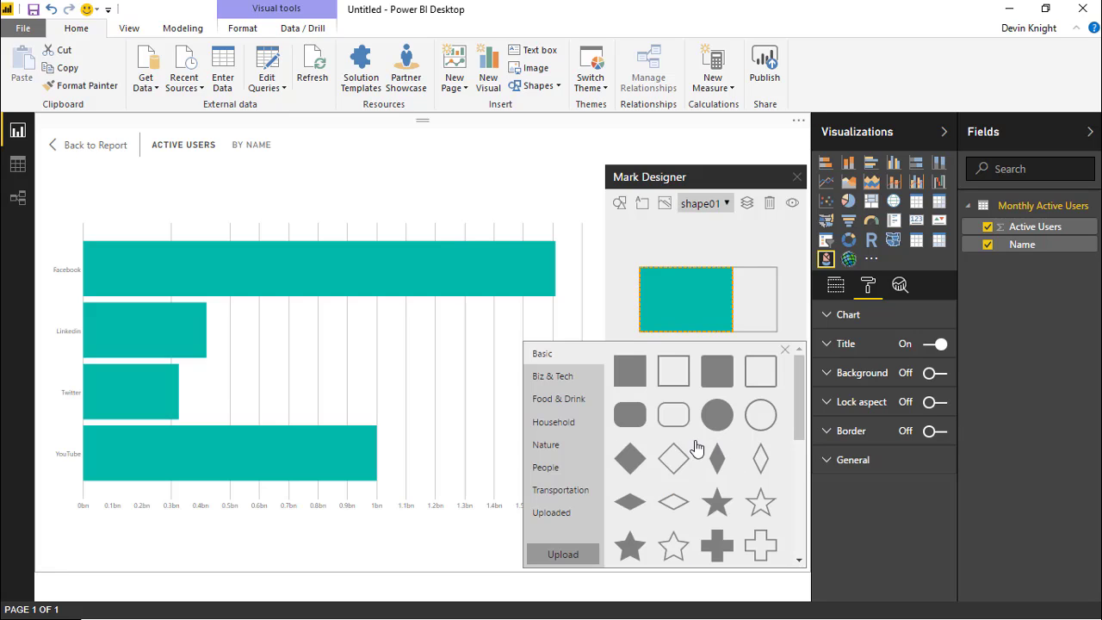
left_click(556, 466)
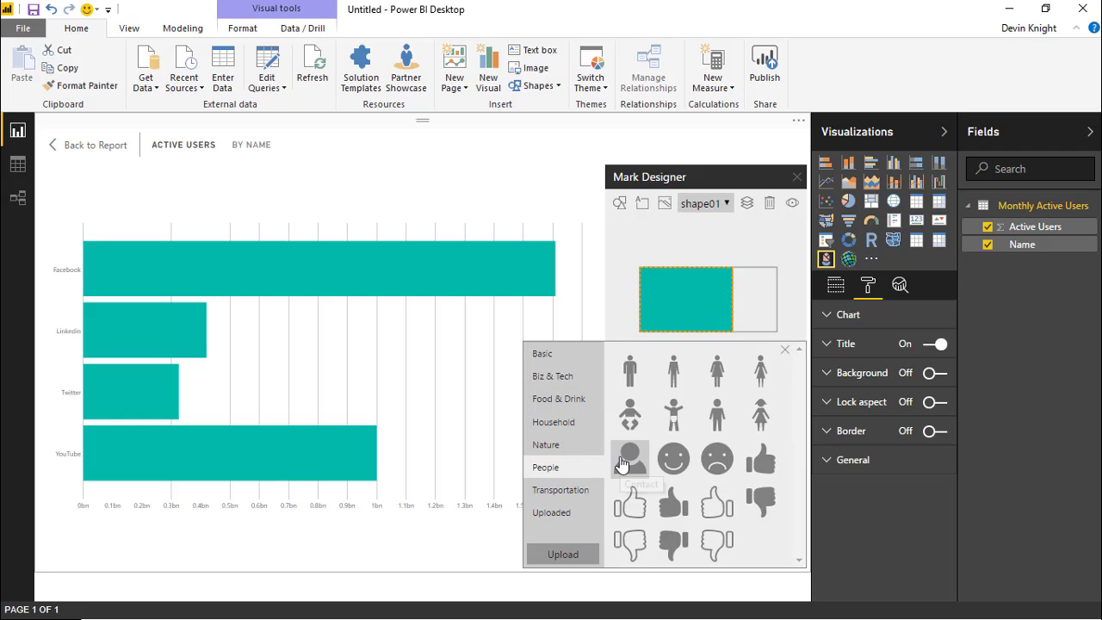
left_click(562, 555)
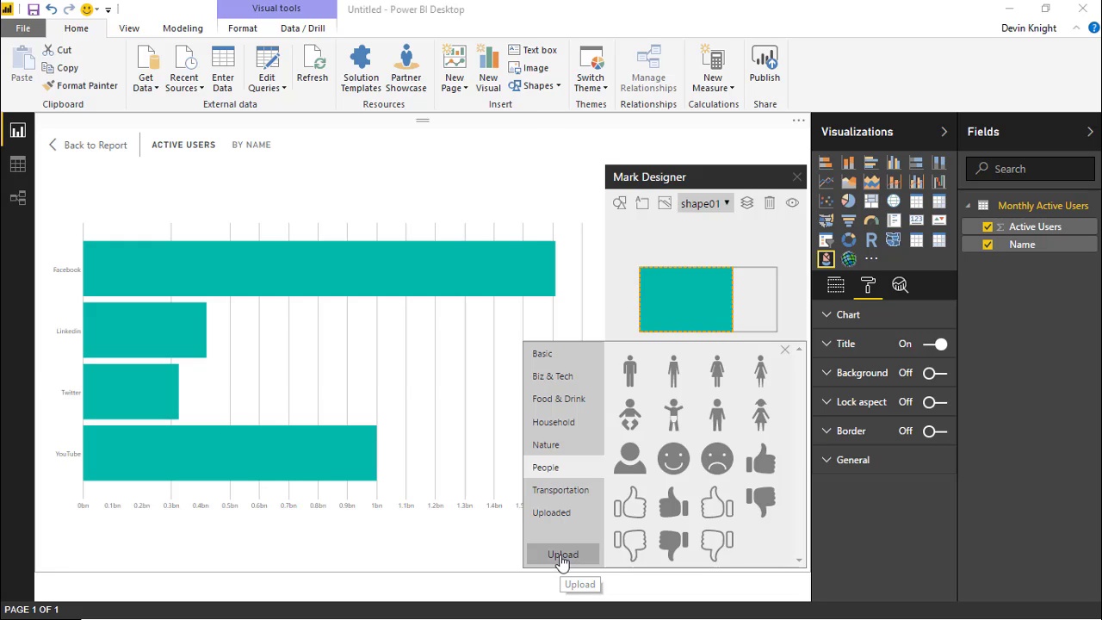
left_click(187, 43)
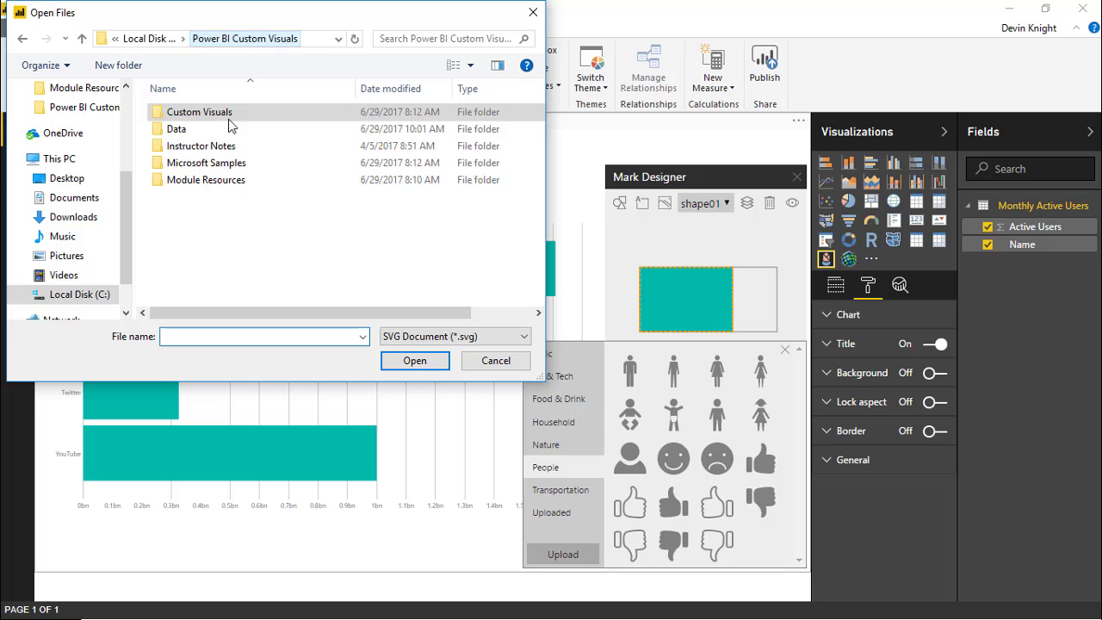
double_click(227, 179)
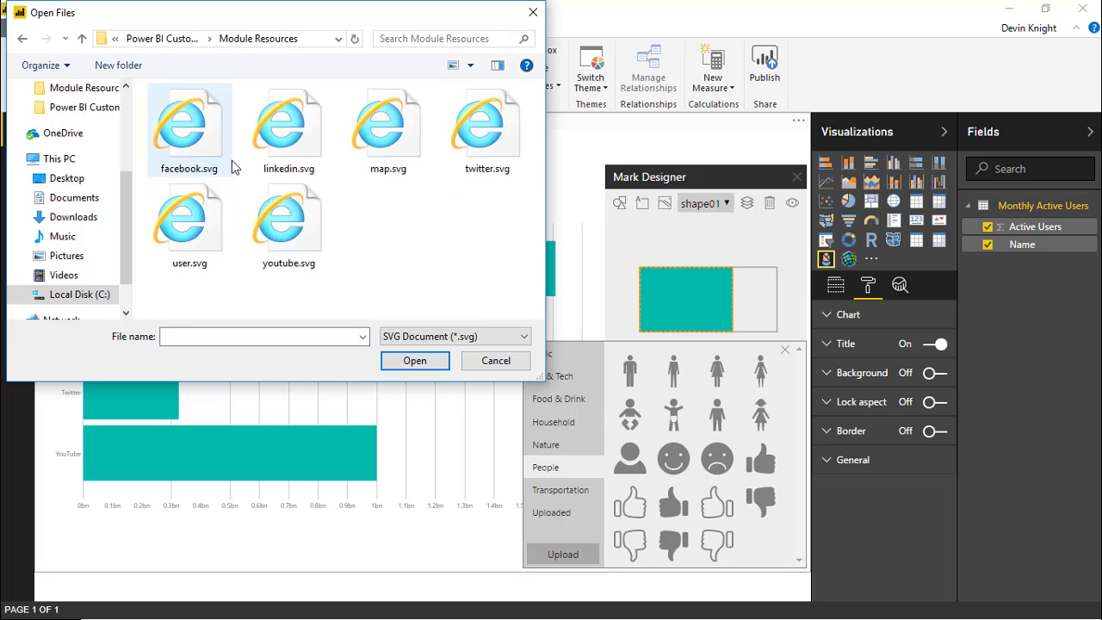
double_click(186, 142)
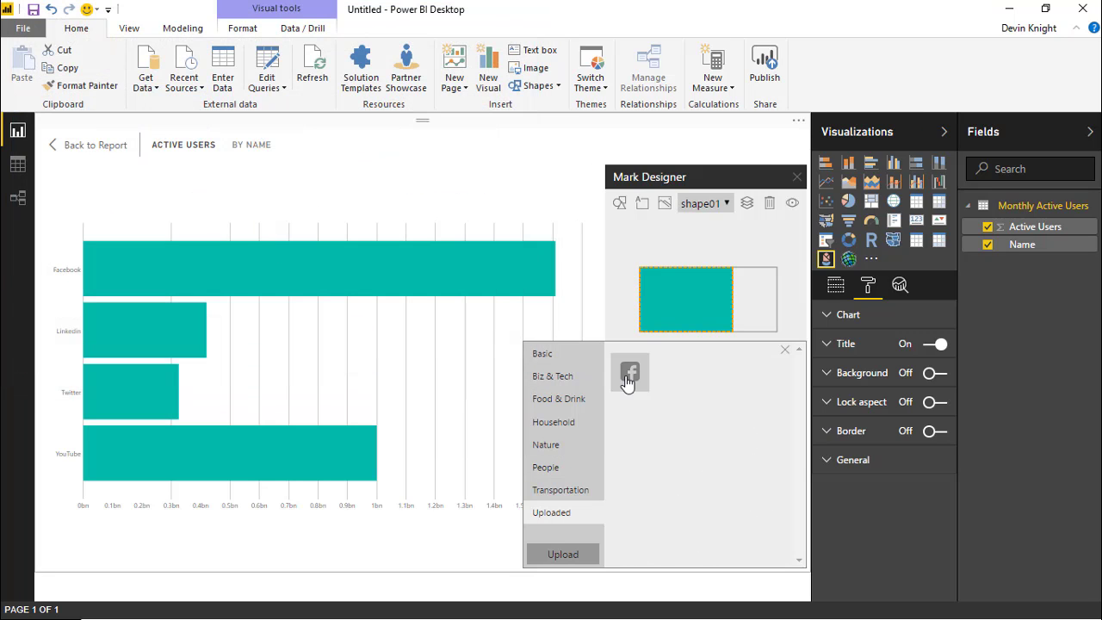
Upload linkedin.svg, twitter.svg and youtube.svg from the Module Resources folder as further custom shapes.
left_click(565, 556)
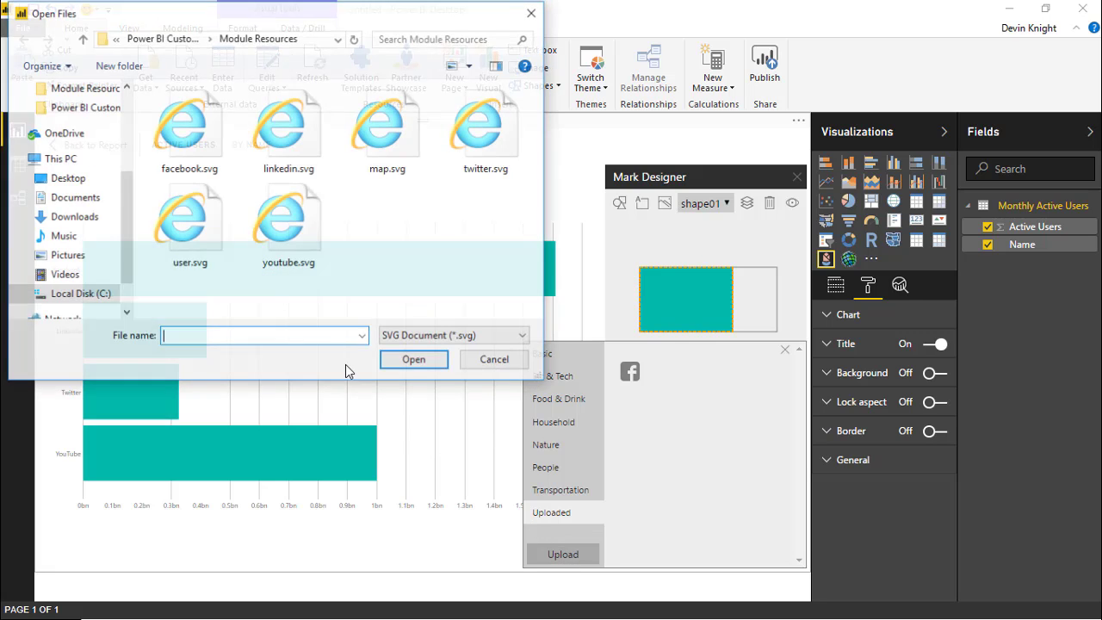
double_click(290, 136)
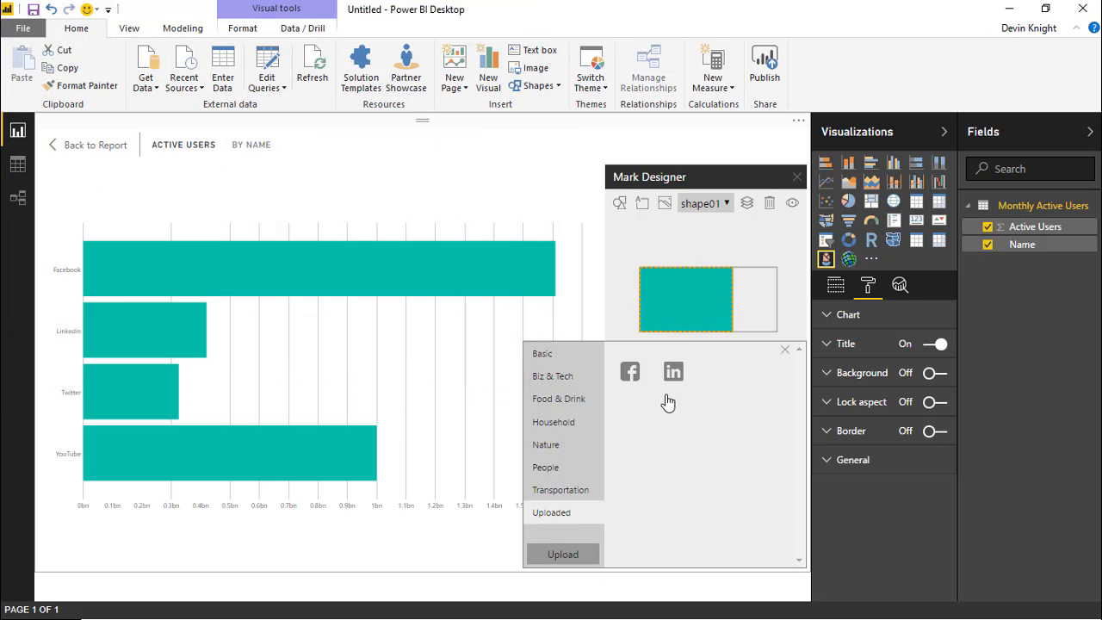
left_click(565, 557)
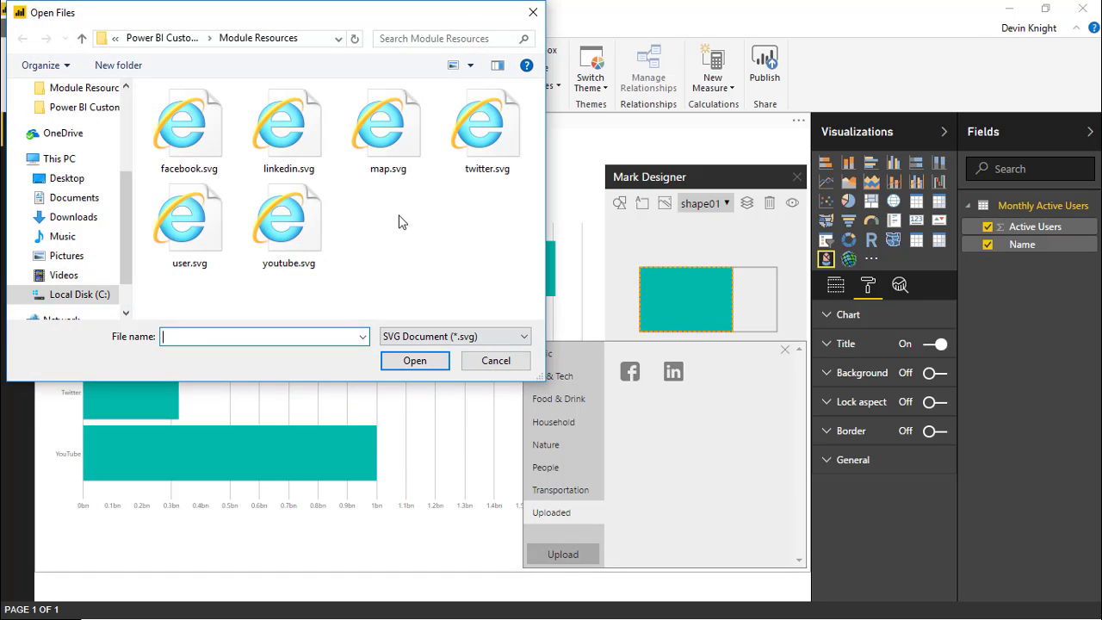
double_click(480, 129)
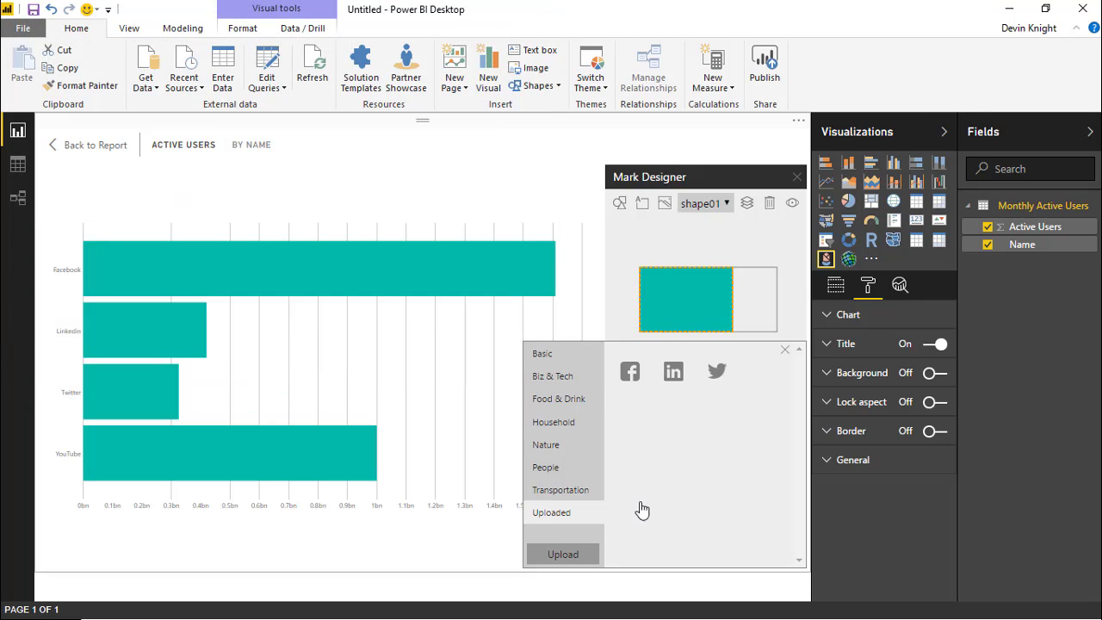
left_click(598, 553)
double_click(284, 231)
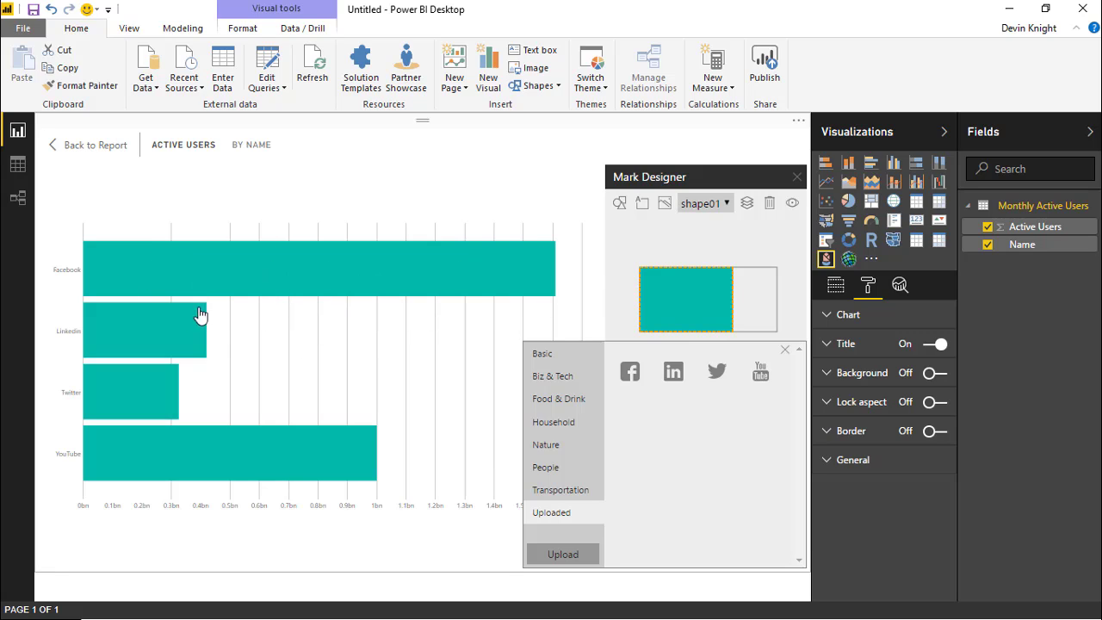
Set the bar mark's shape to the uploaded Facebook icon and close the reopened shape gallery.
left_click(629, 373)
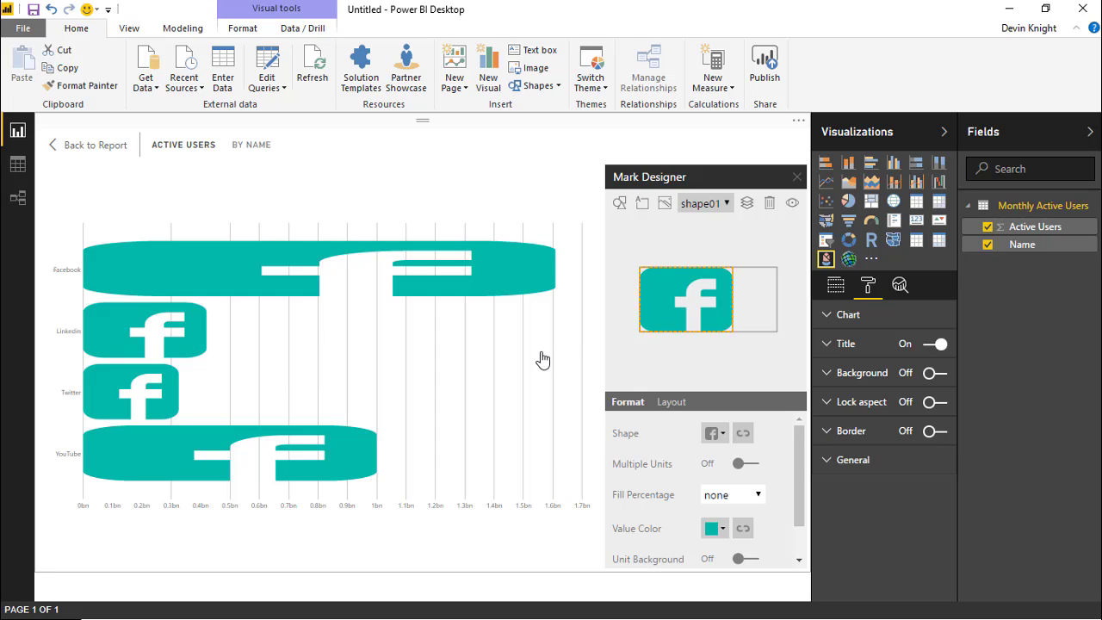
left_click(715, 434)
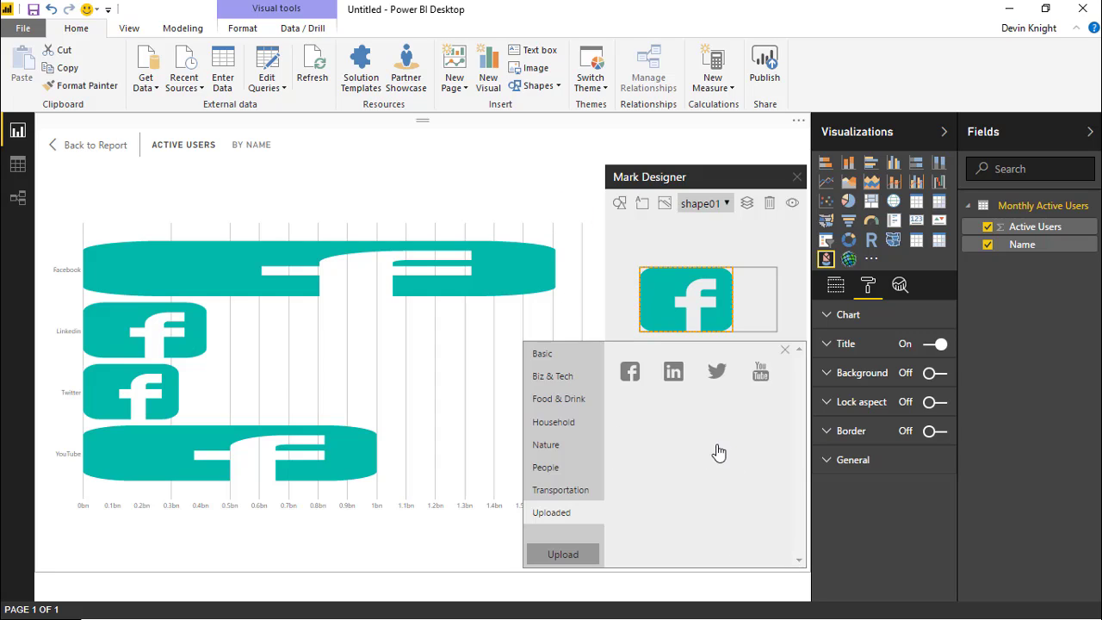
left_click(474, 422)
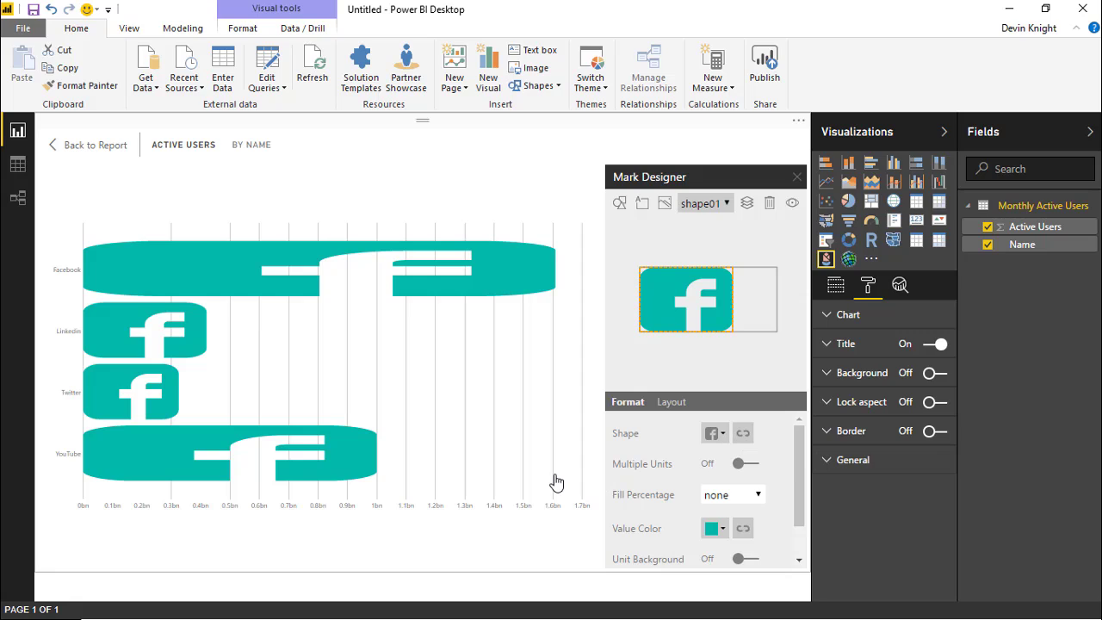
Bind the mark's shape to the Name field.
left_click(744, 437)
left_click(655, 463)
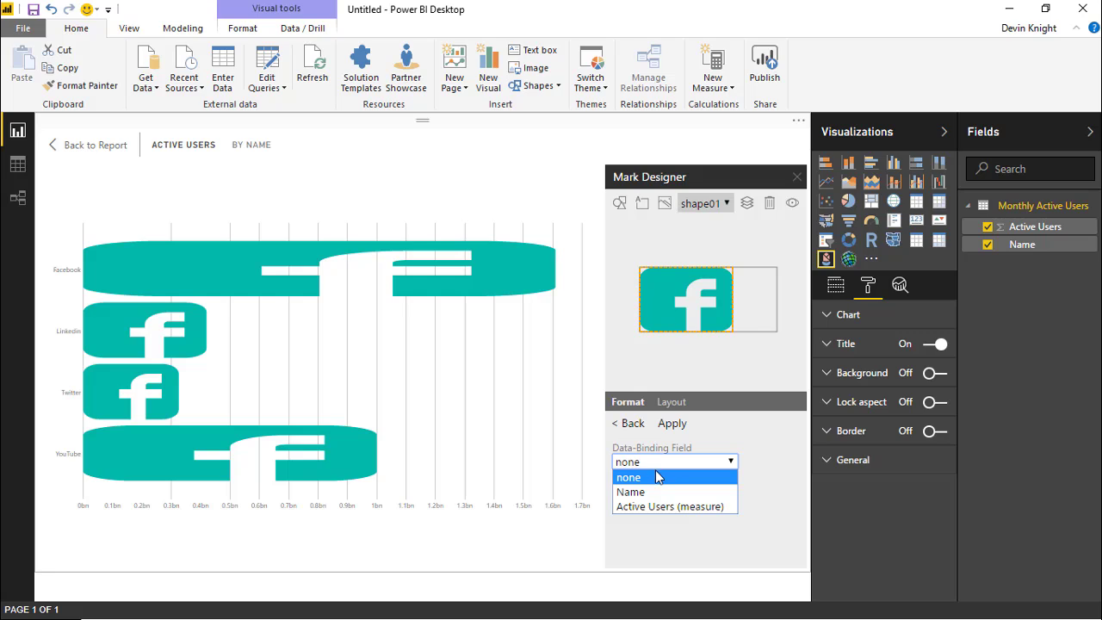
left_click(653, 491)
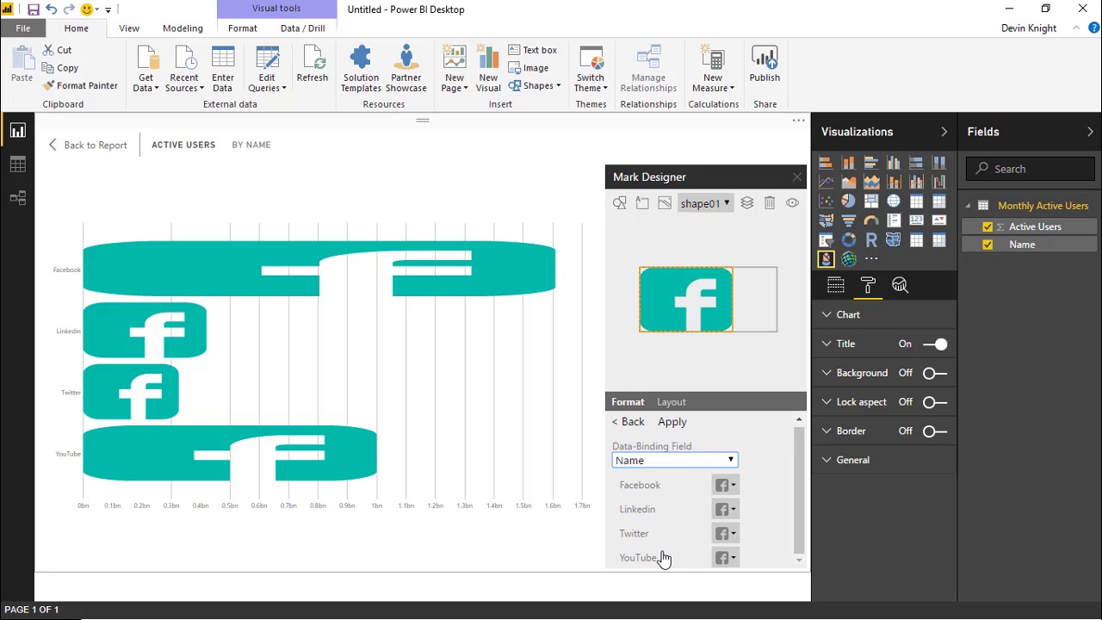
Assign the uploaded LinkedIn, Twitter and YouTube icons to their matching Name values and apply the shape binding.
left_click(728, 513)
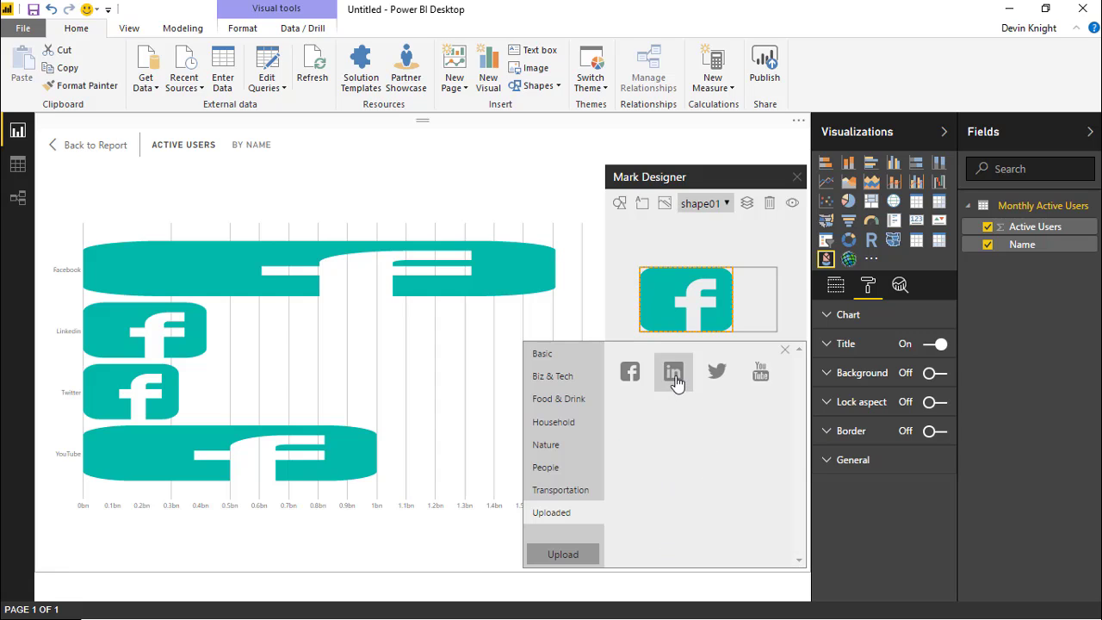
left_click(674, 373)
left_click(730, 538)
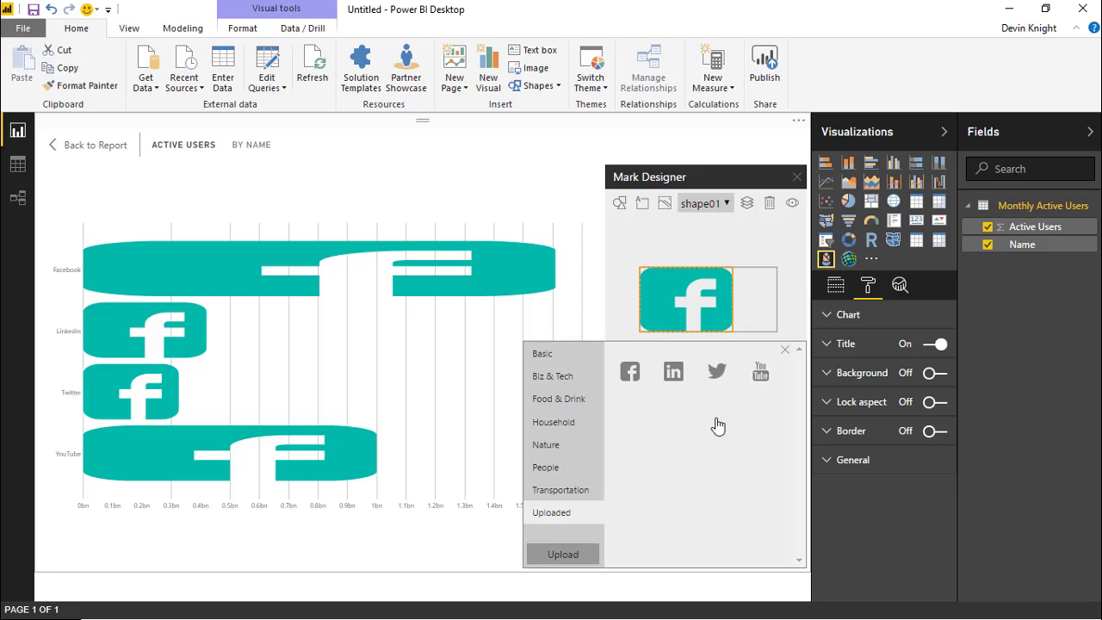
left_click(718, 372)
left_click(728, 560)
left_click(760, 372)
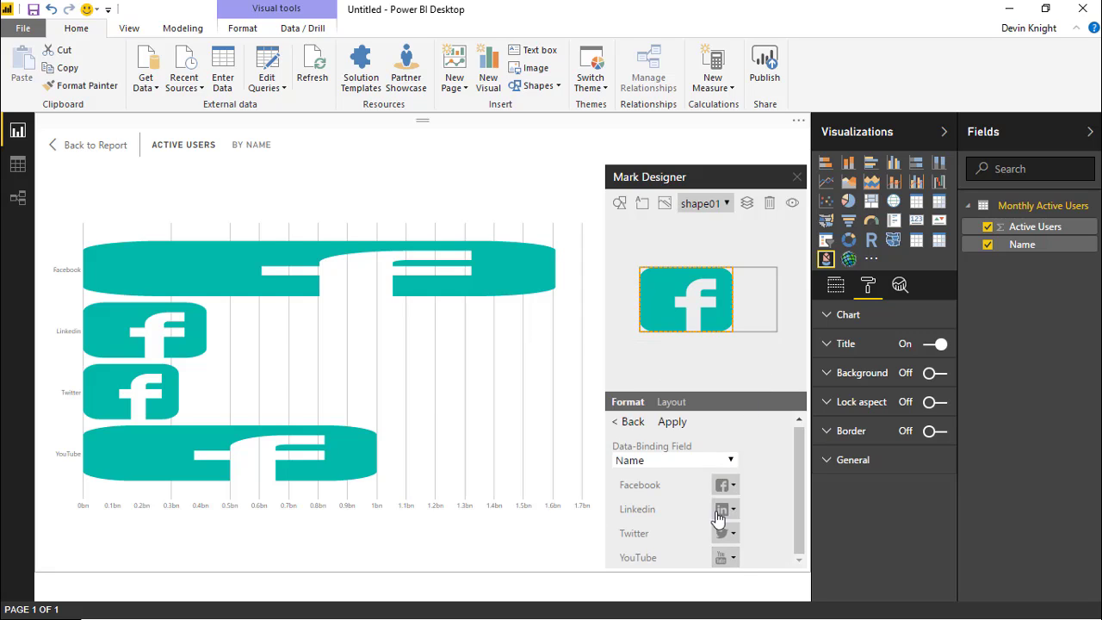
left_click(671, 424)
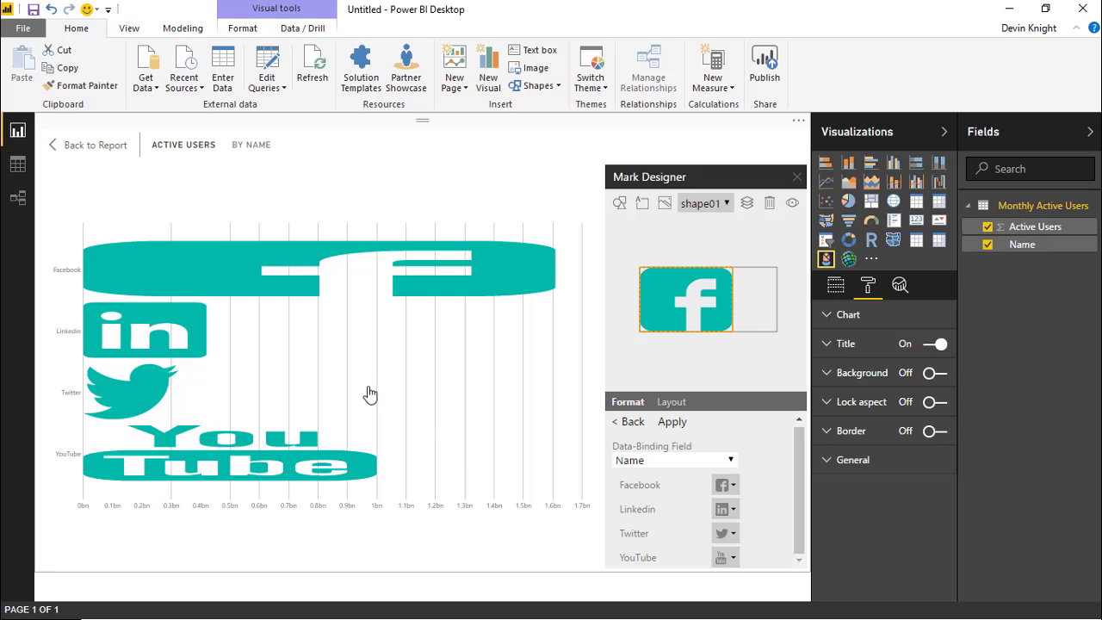
Return to the mark's format settings and turn on Multiple Units.
left_click(633, 422)
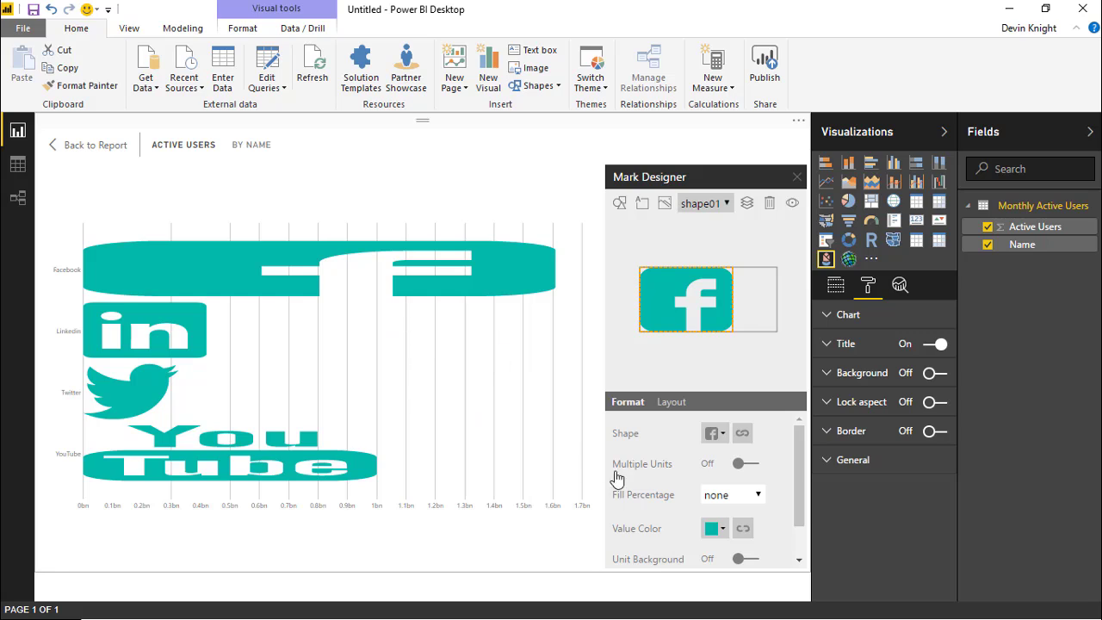
left_click(740, 464)
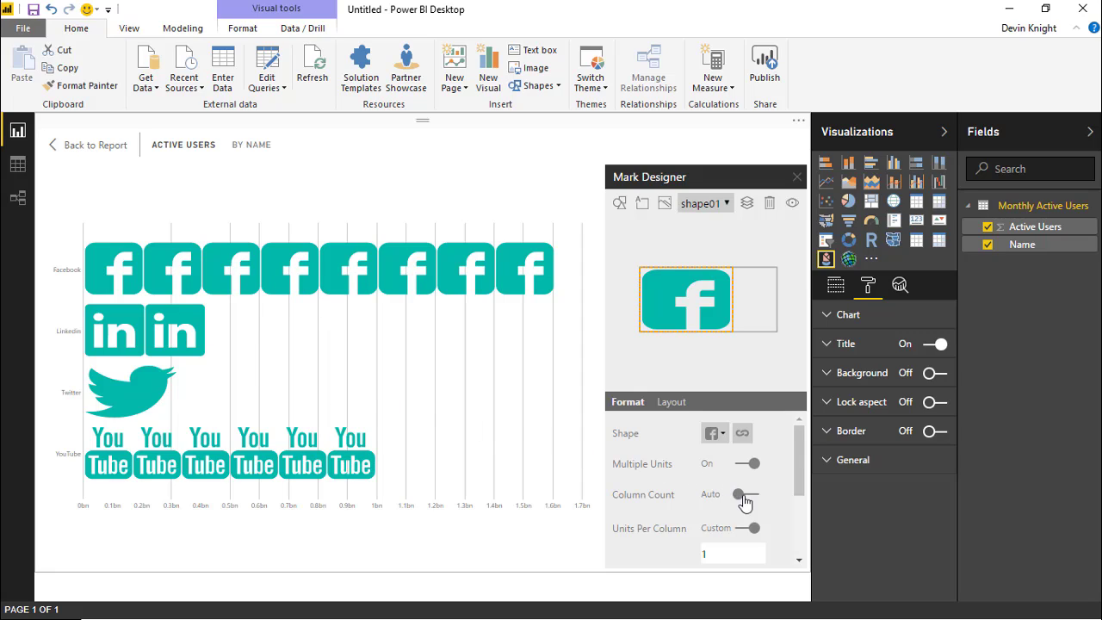
Set the mark's single value color to pale yellow.
scroll(799, 503, "down", 3)
scroll(799, 504, "down", 3)
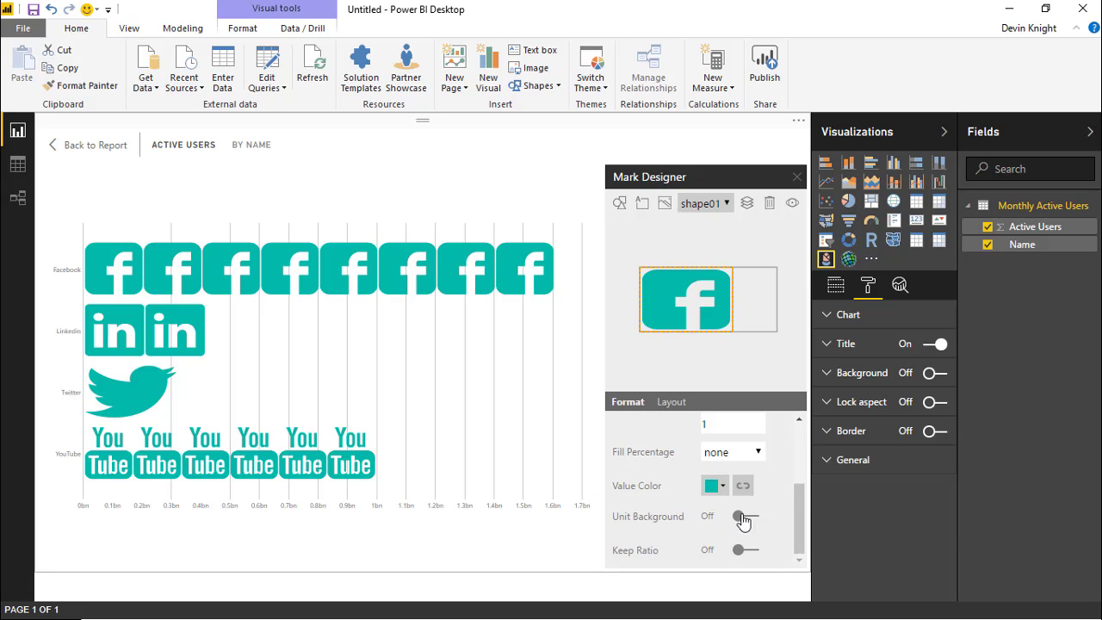
left_click(718, 487)
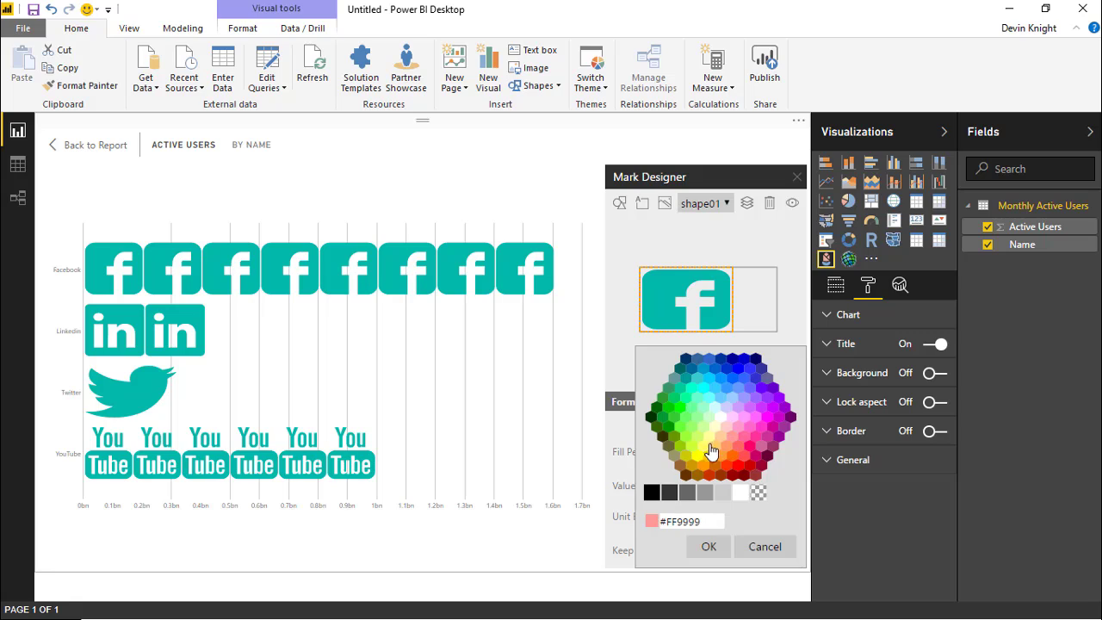
left_click(715, 439)
left_click(709, 548)
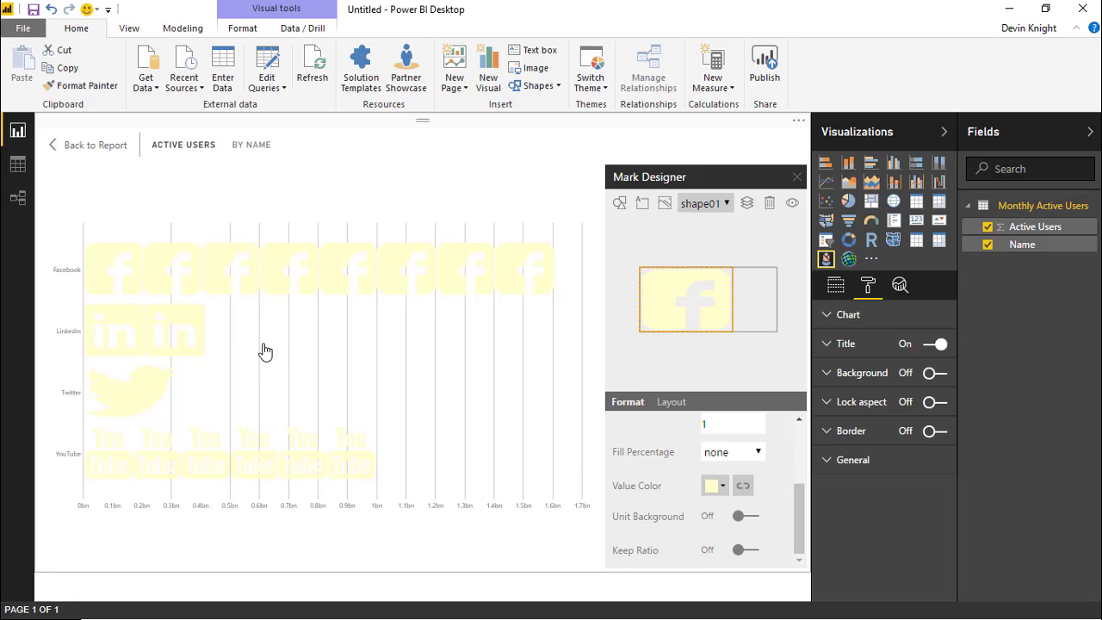
Bind the mark's value color to the Name field and apply the binding.
left_click(744, 487)
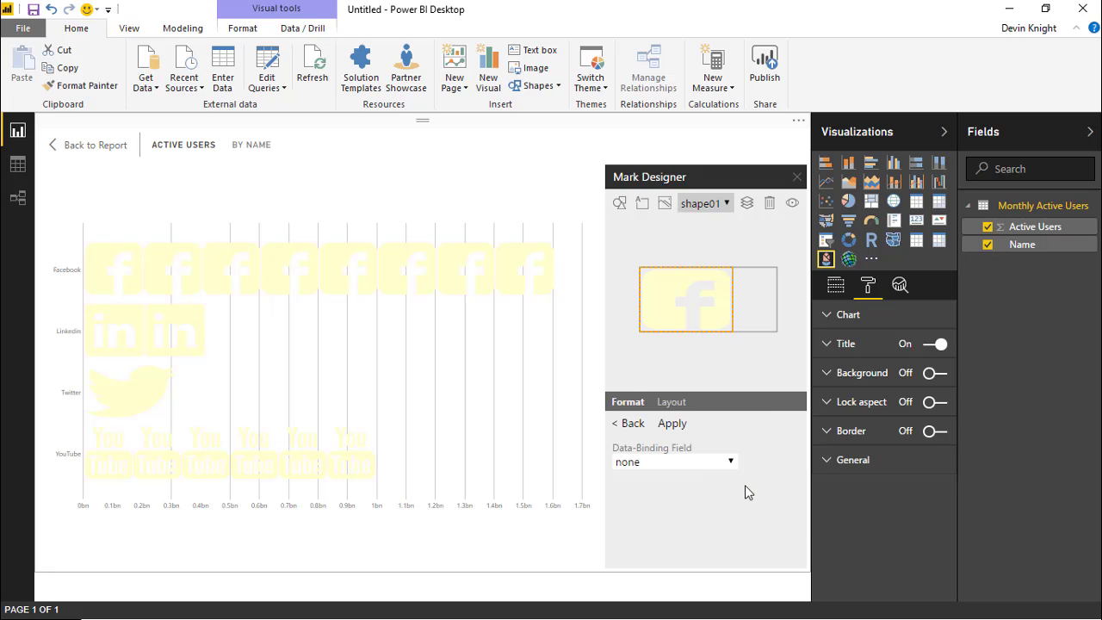
left_click(638, 465)
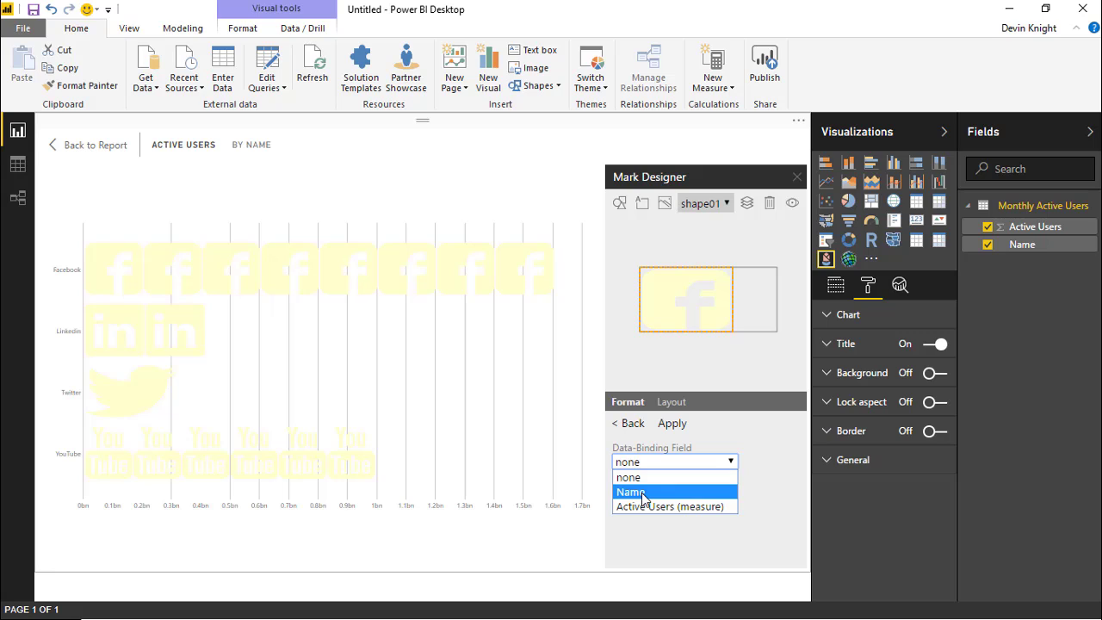
left_click(642, 494)
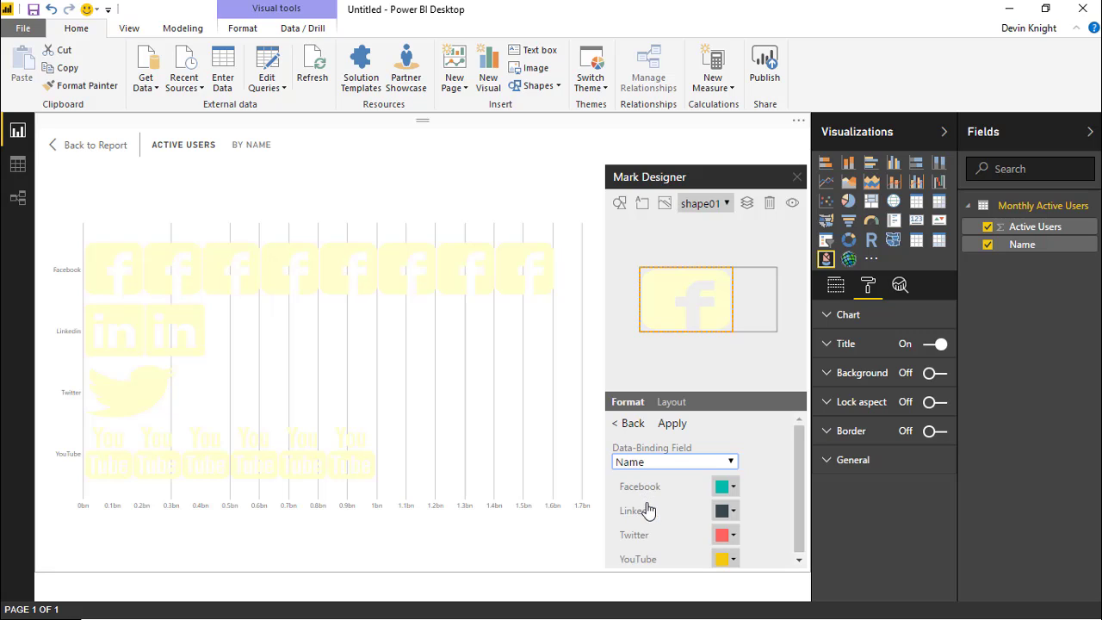
left_click(673, 422)
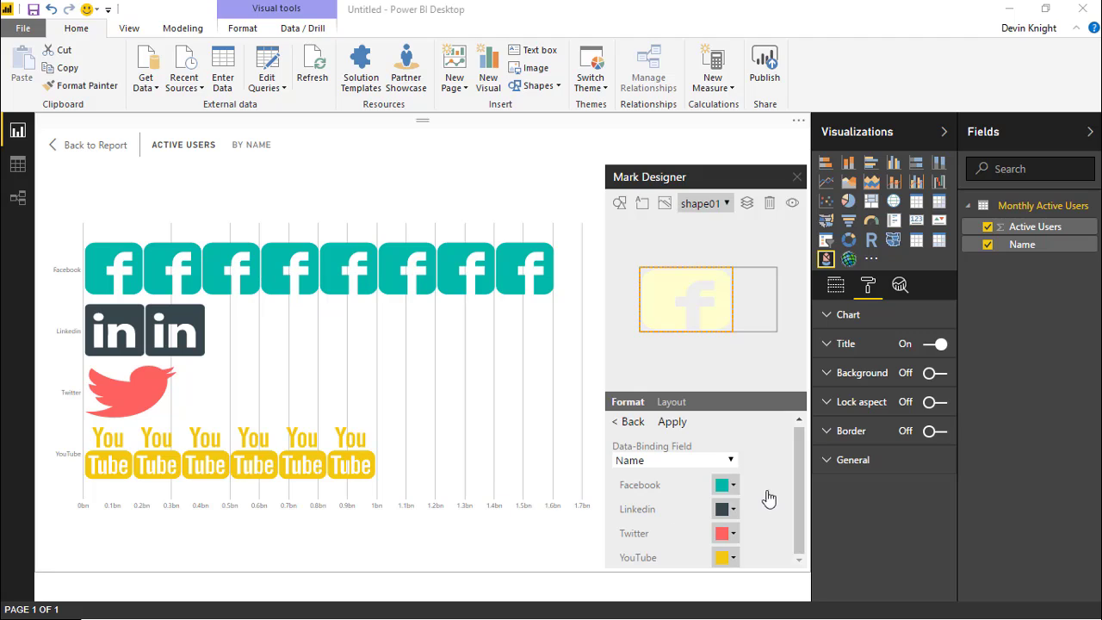
Set the Facebook value color to #3b5998 and apply it to the chart.
left_click(732, 487)
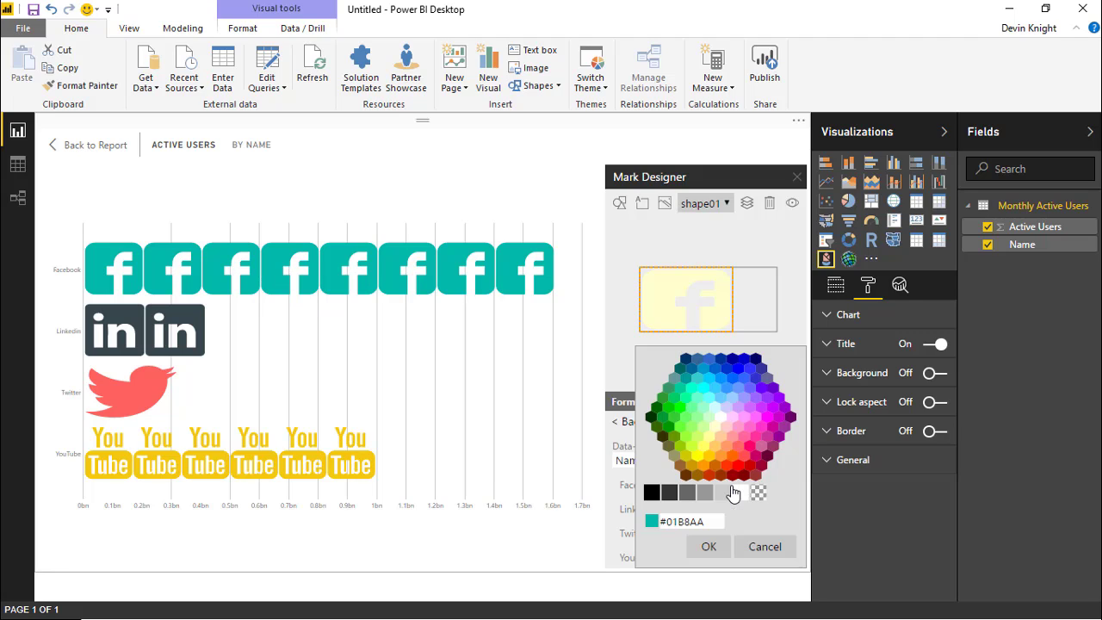
left_click_drag(722, 522, 568, 512)
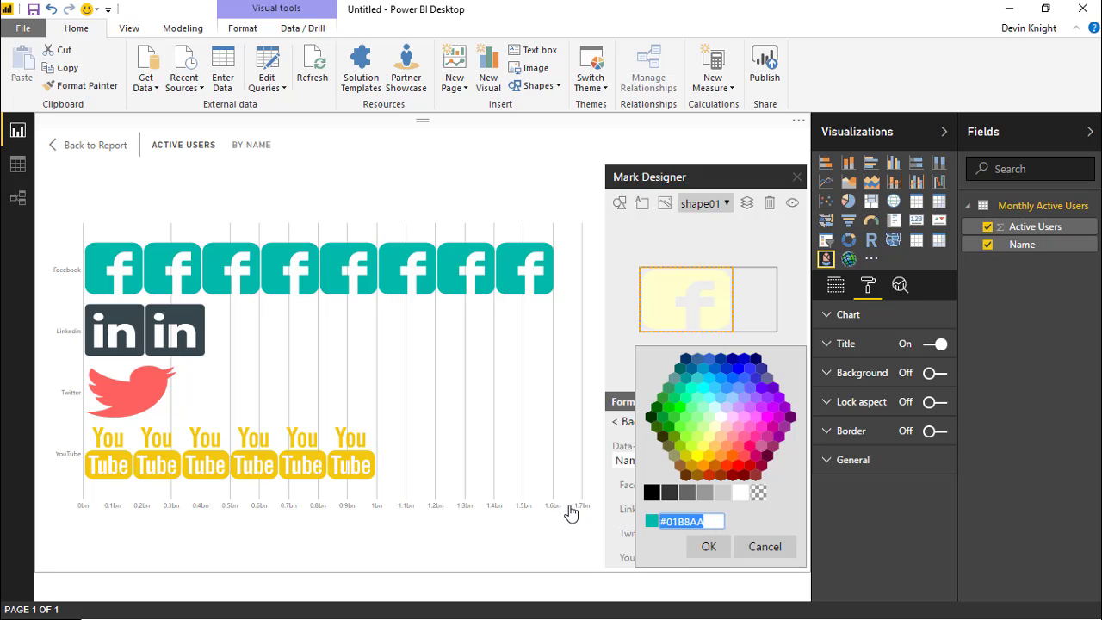
type("#3b5998")
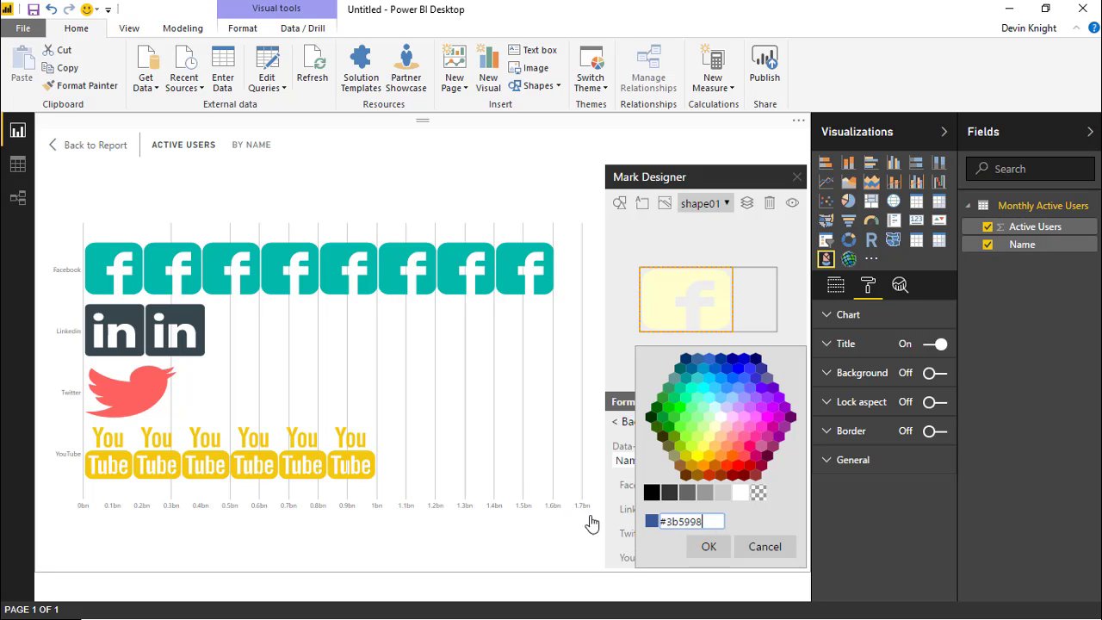
left_click(709, 546)
left_click(672, 423)
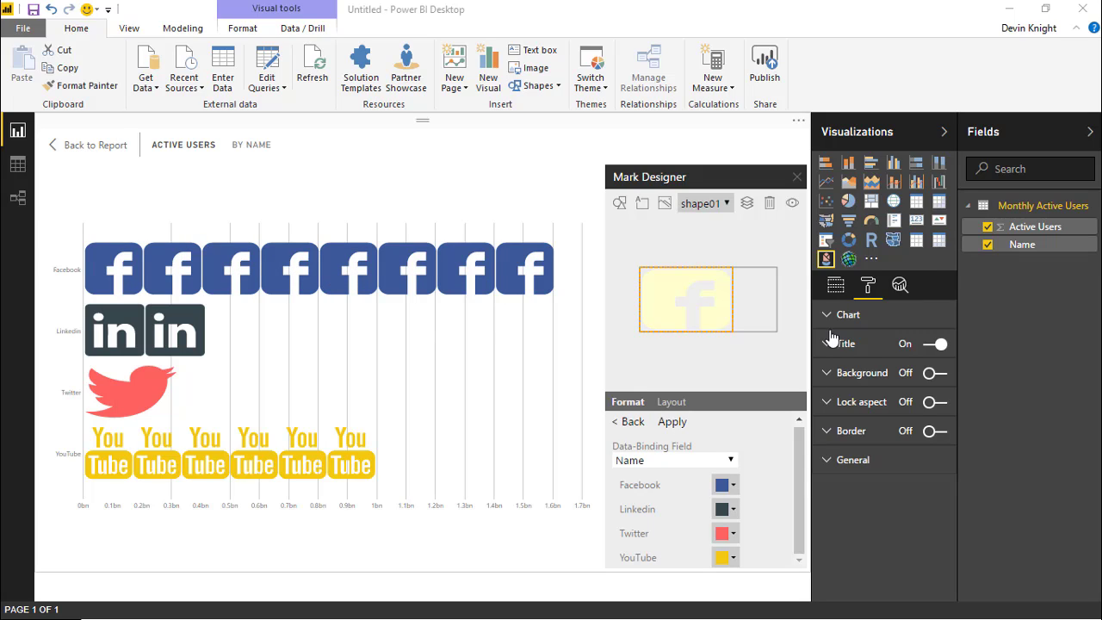
Set the LinkedIn value color to #0e76a8 and apply it to the chart.
left_click(731, 510)
triple_click(701, 522)
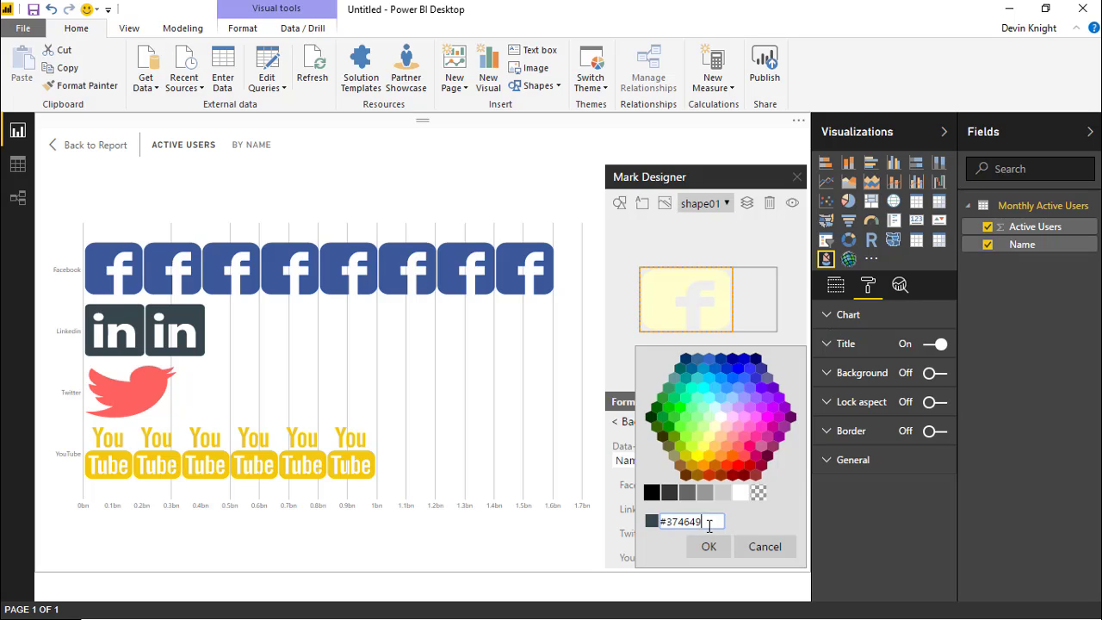
type("#0e76a8")
left_click(701, 548)
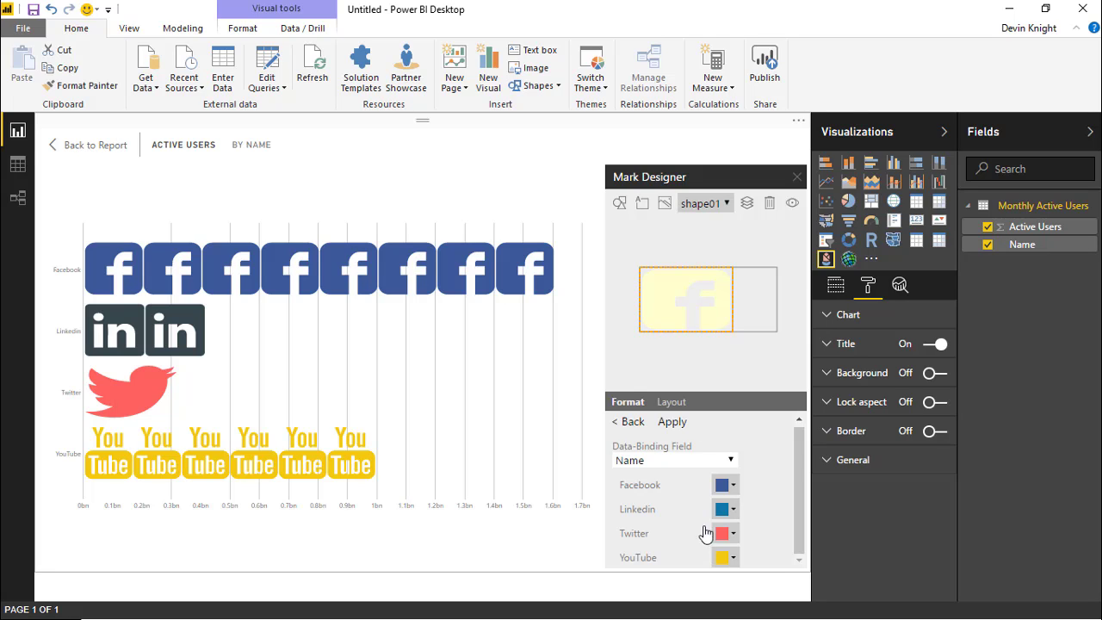
left_click(663, 429)
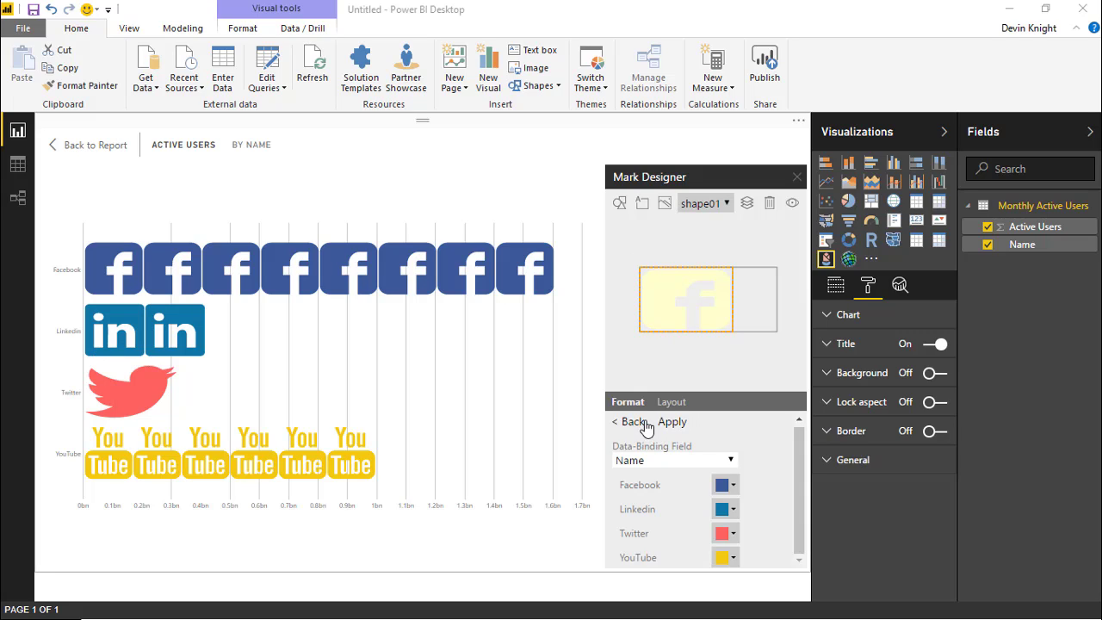
Set the Twitter value color to #00aced in the color binding.
left_click(729, 534)
left_click_drag(703, 522, 595, 523)
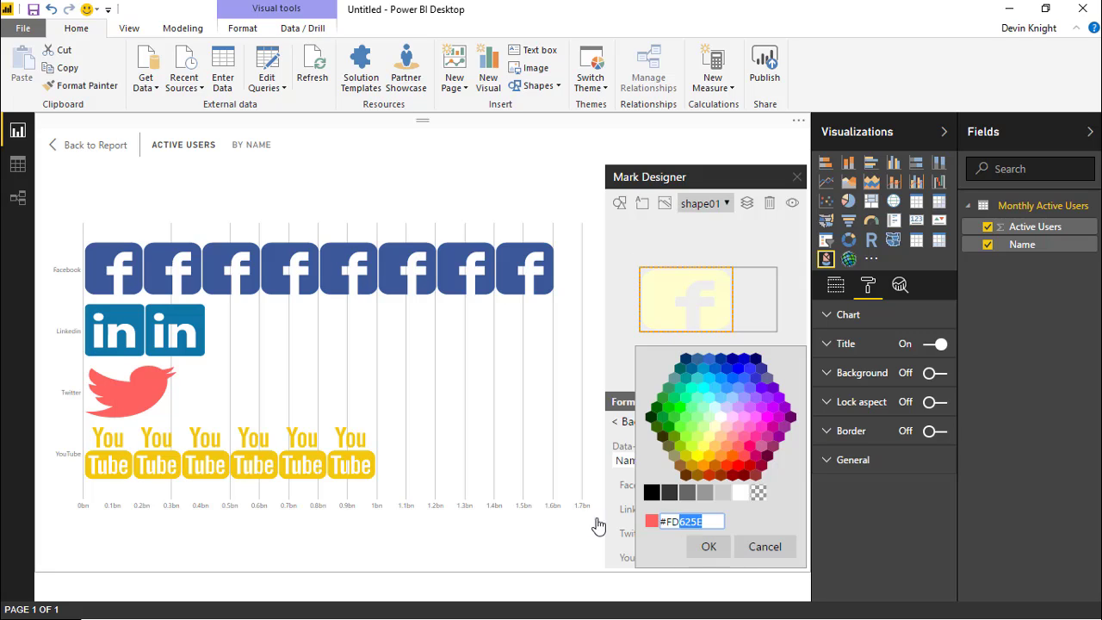
type("#00aced")
left_click(708, 546)
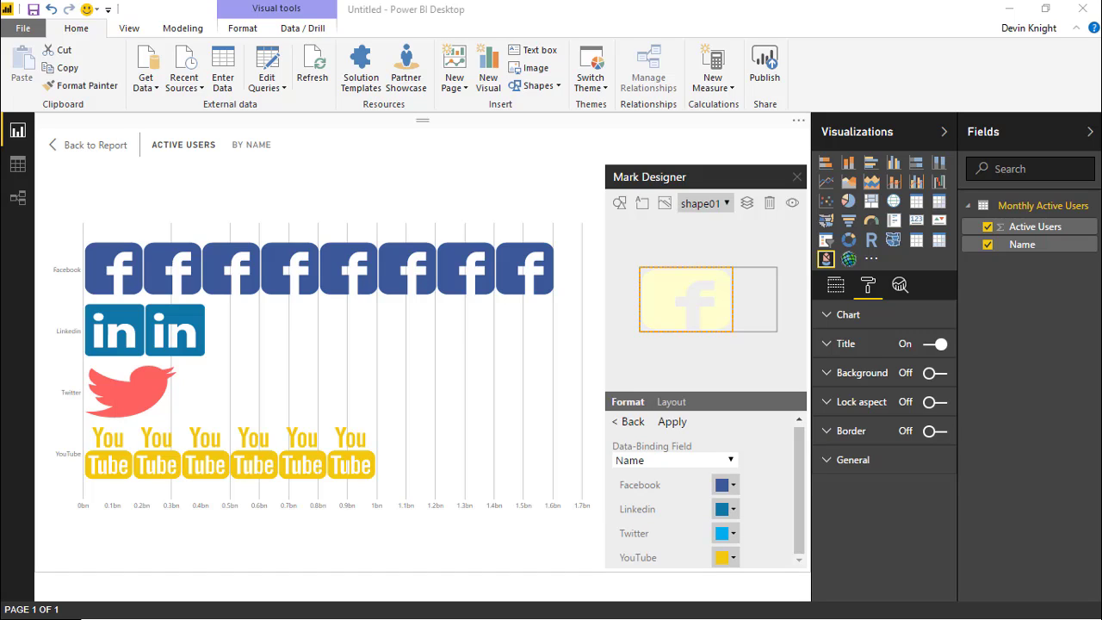
Set the YouTube value color to #bb0000 and apply the updated color binding to the chart.
left_click(732, 558)
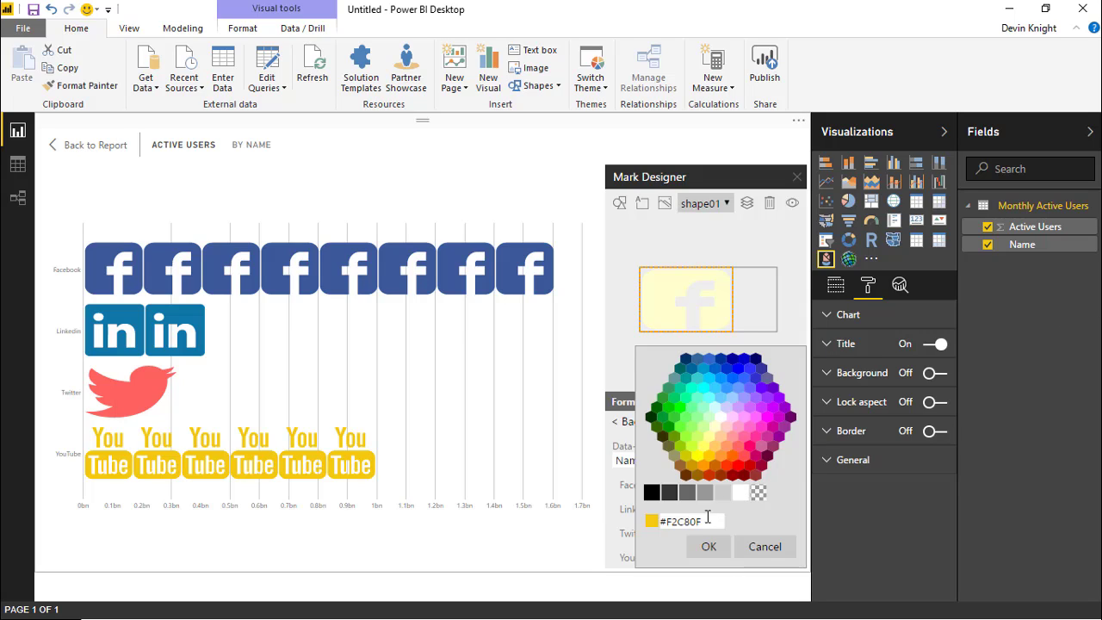
left_click_drag(706, 520, 631, 529)
type("#bb0000")
left_click(709, 546)
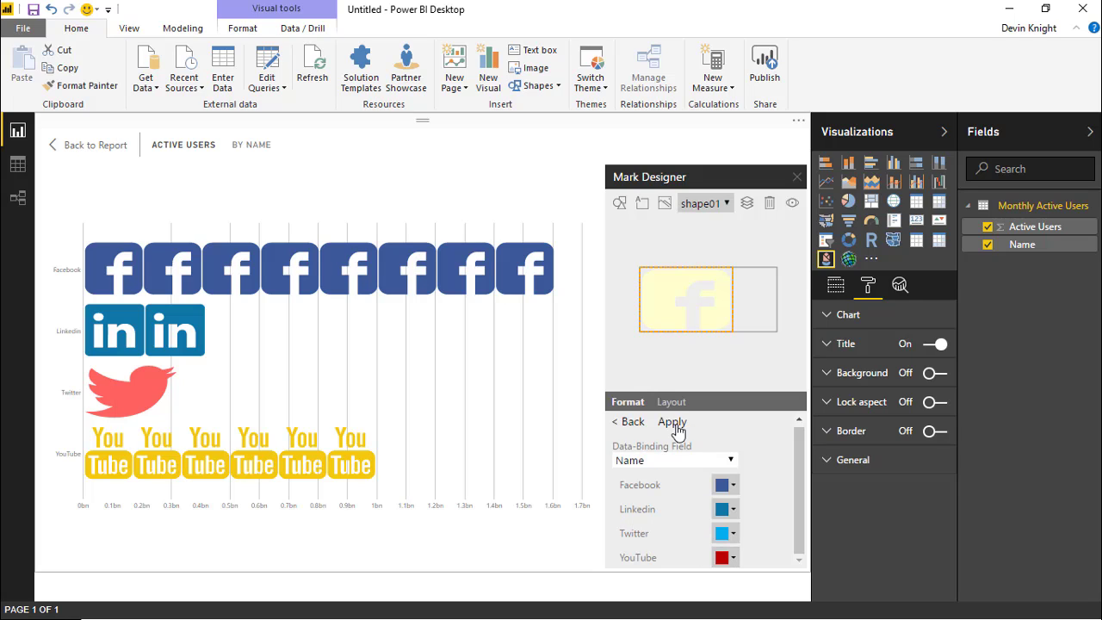
left_click(670, 423)
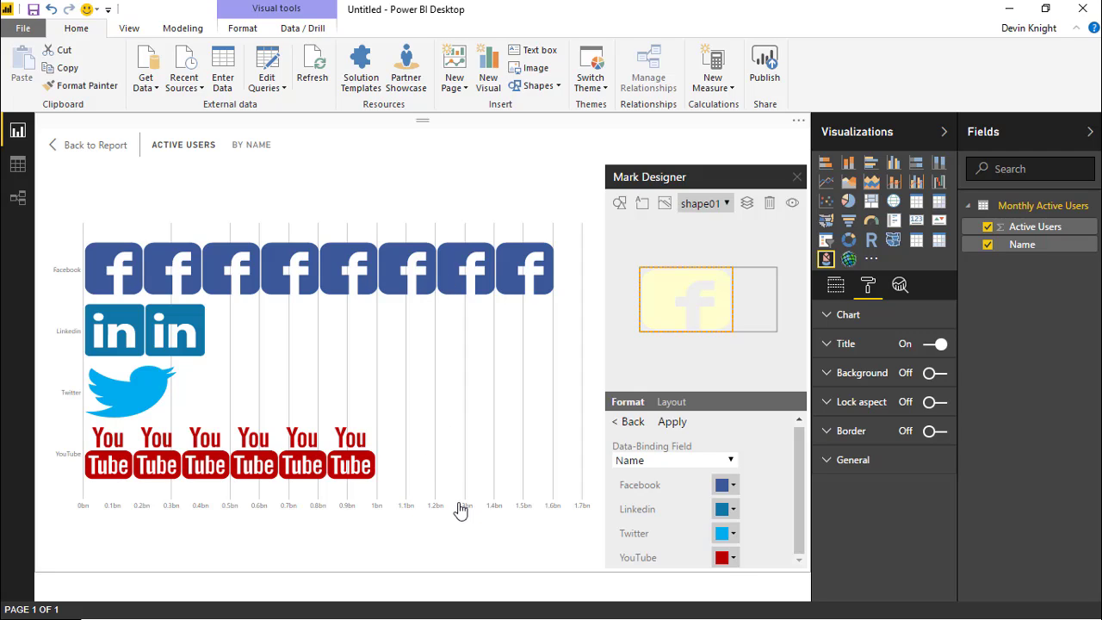
Turn off the X-Axis and Y-Axis in the chart's format options.
left_click(830, 316)
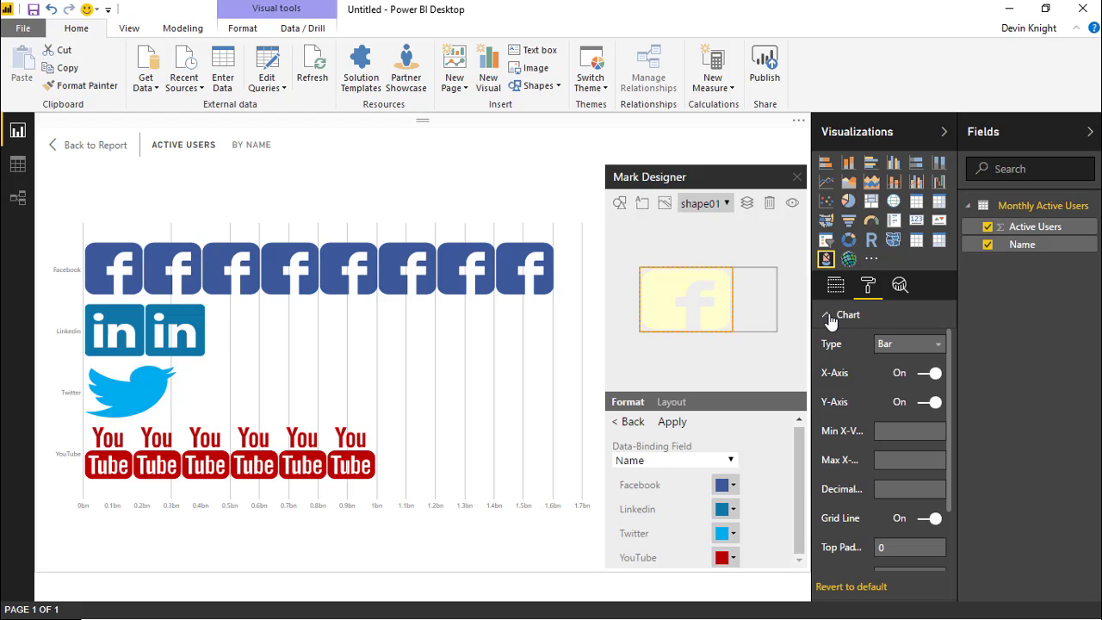
left_click(929, 373)
left_click(930, 402)
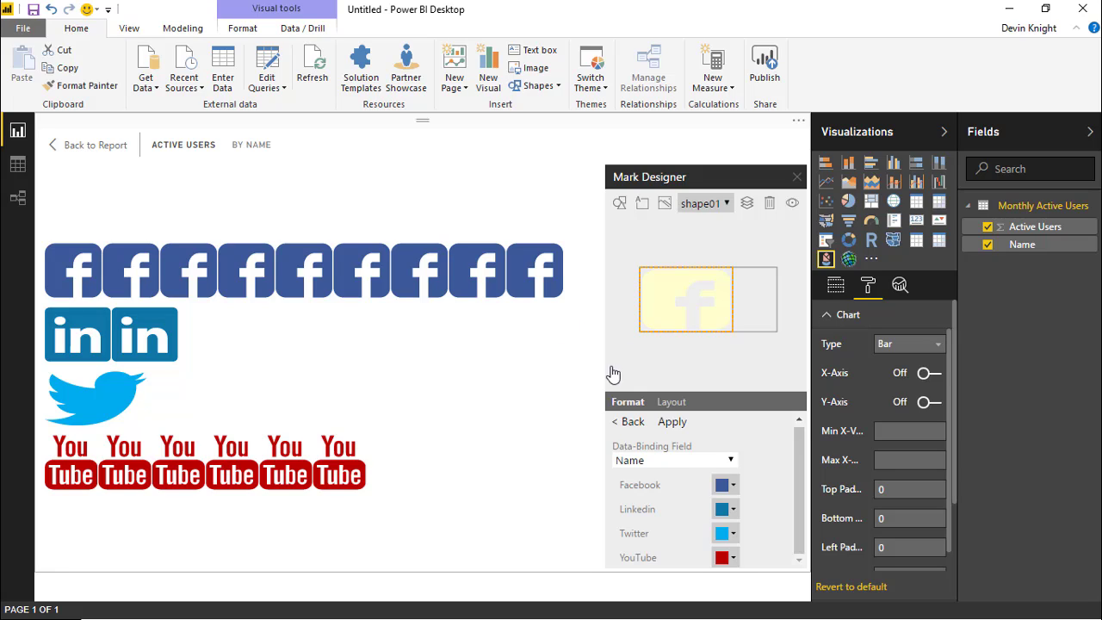
Insert a text element into the bar mark and align it horizontally to the right.
left_click(642, 204)
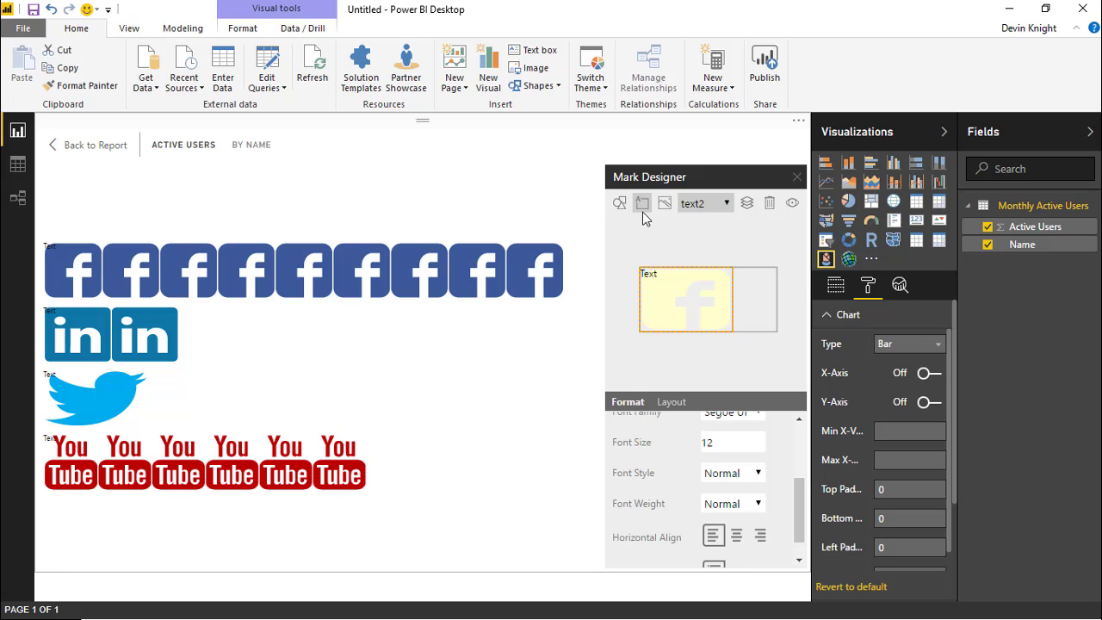
scroll(712, 470, "up", 3)
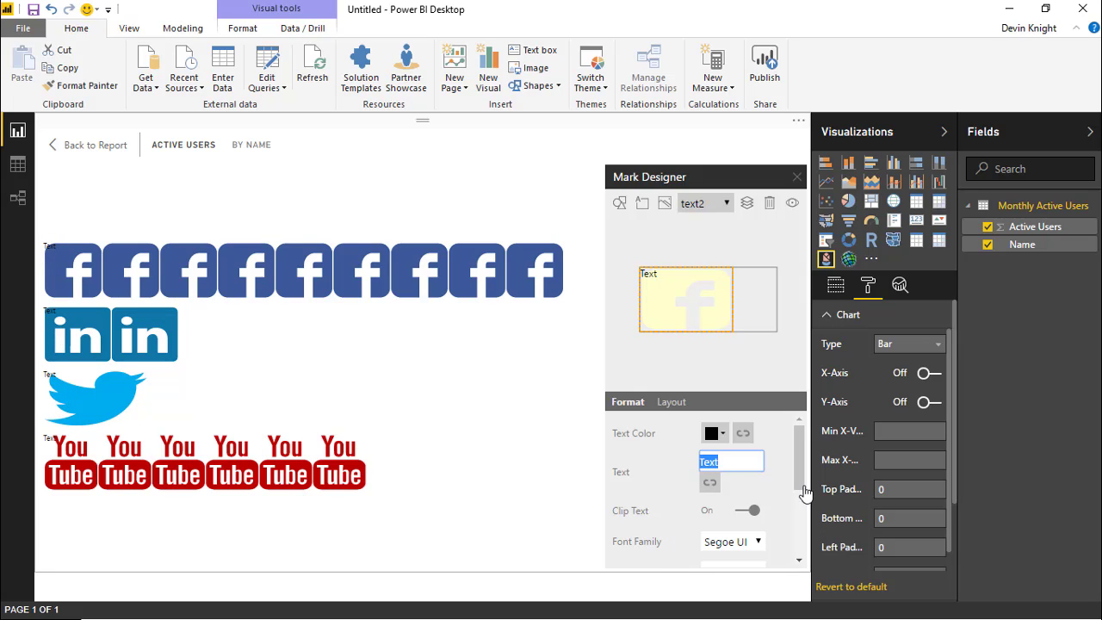
left_click_drag(799, 498, 809, 559)
left_click(759, 511)
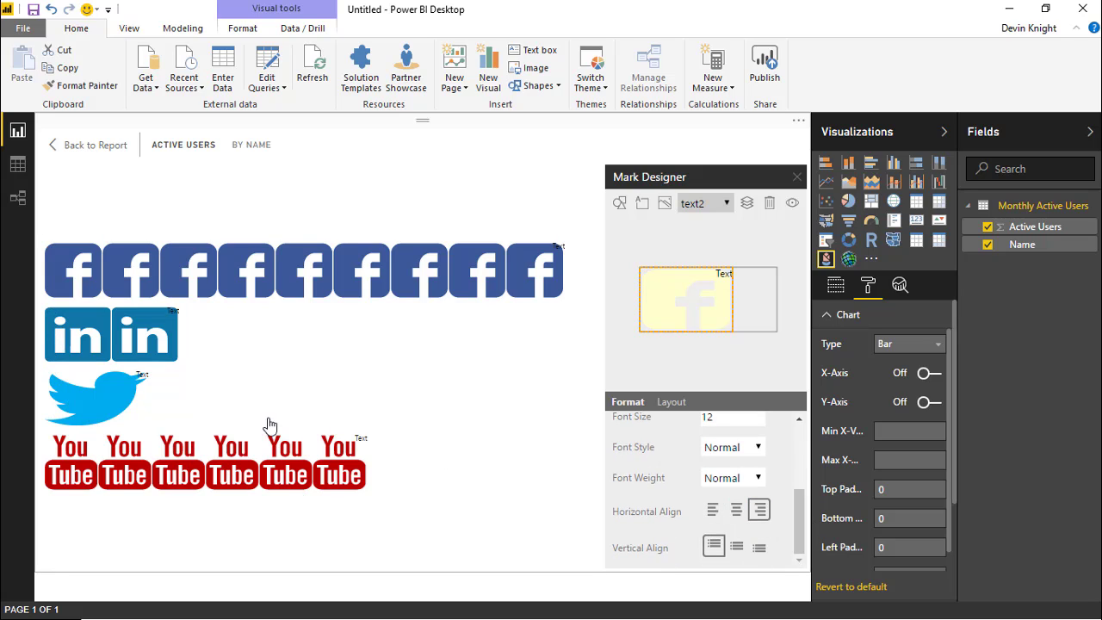
Bind the text element's text to the Active Users field and apply the binding.
left_click_drag(800, 527, 803, 439)
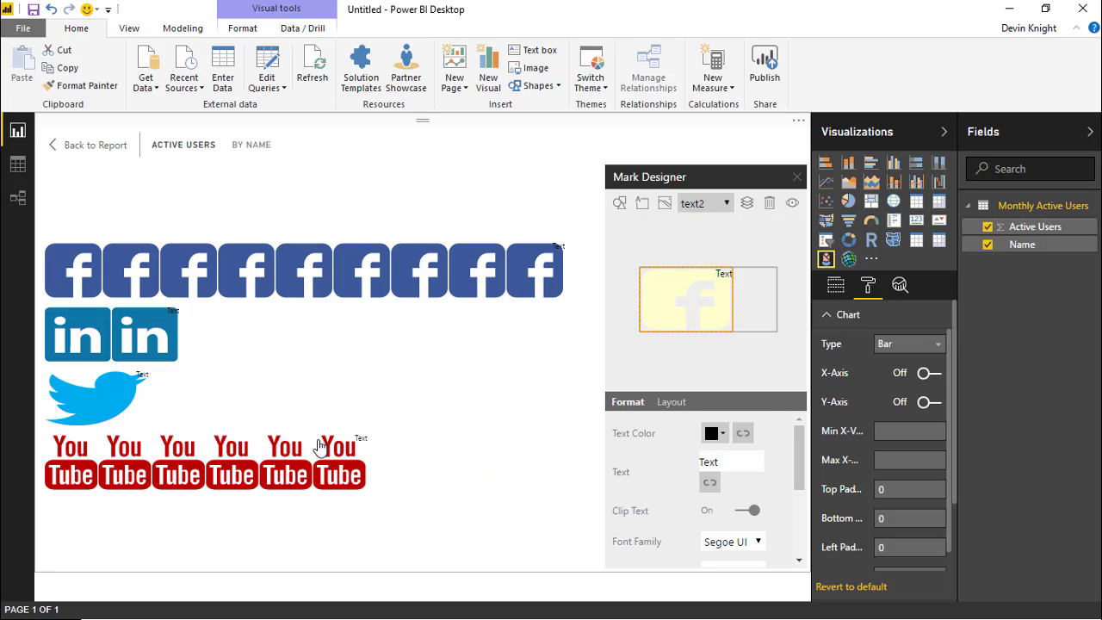
left_click(710, 486)
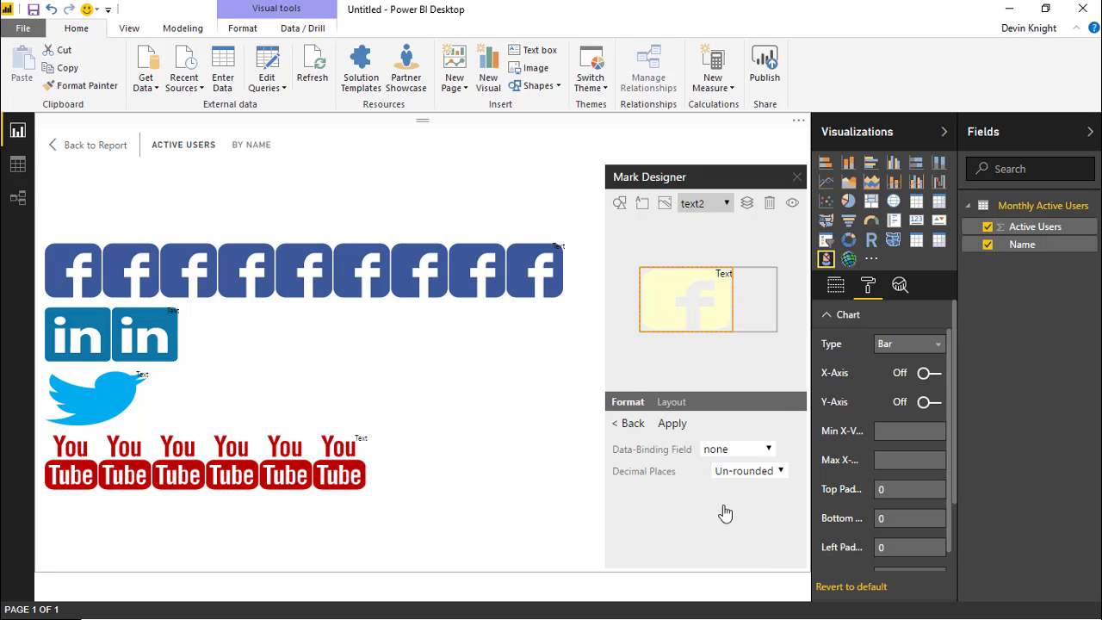
left_click(733, 451)
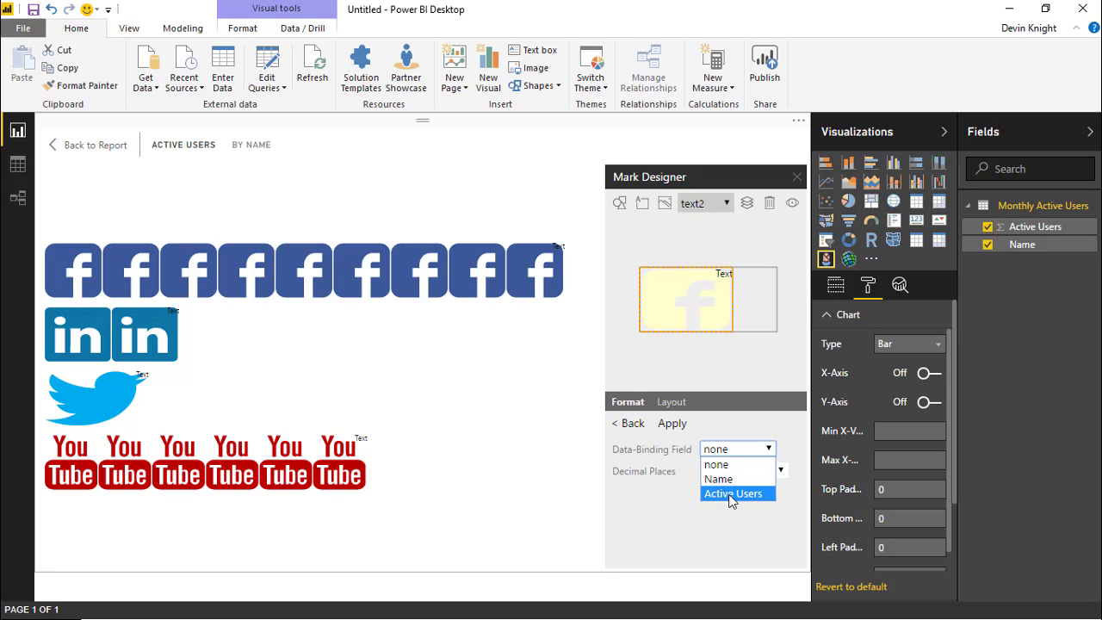
left_click(731, 495)
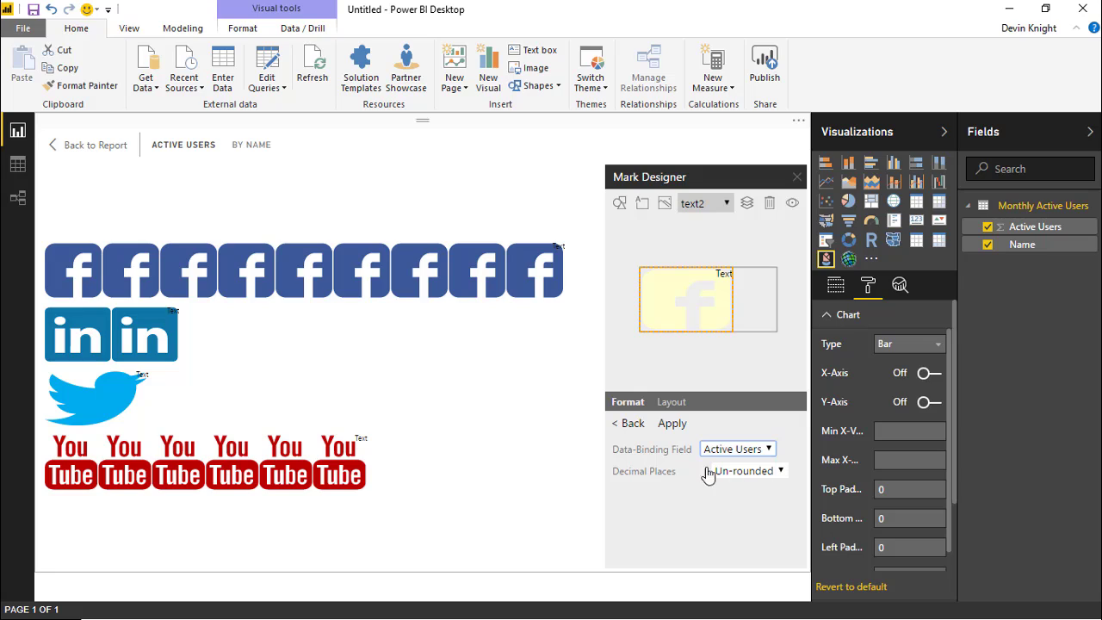
left_click(672, 425)
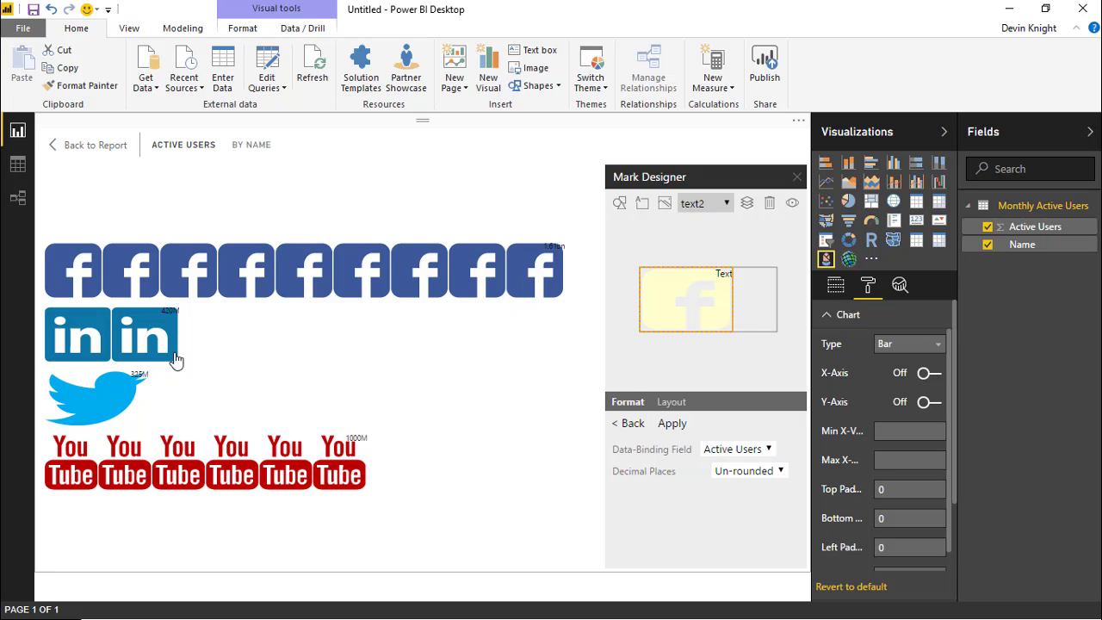
Set the text element's right margin to -40 px in the layout so the labels sit past the bar ends.
left_click(633, 425)
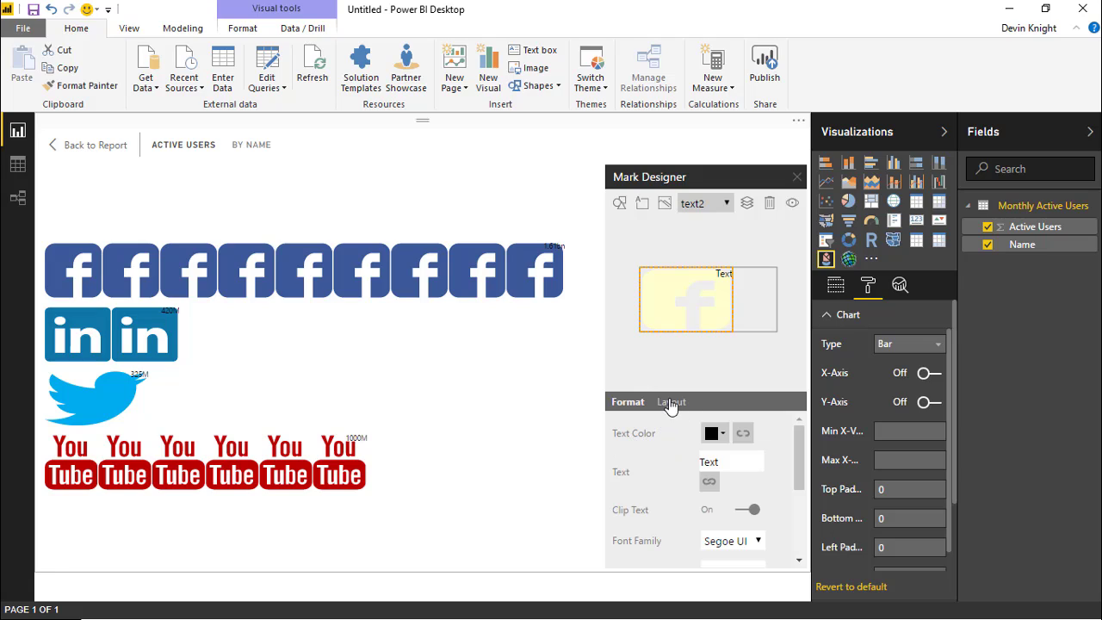
left_click(674, 410)
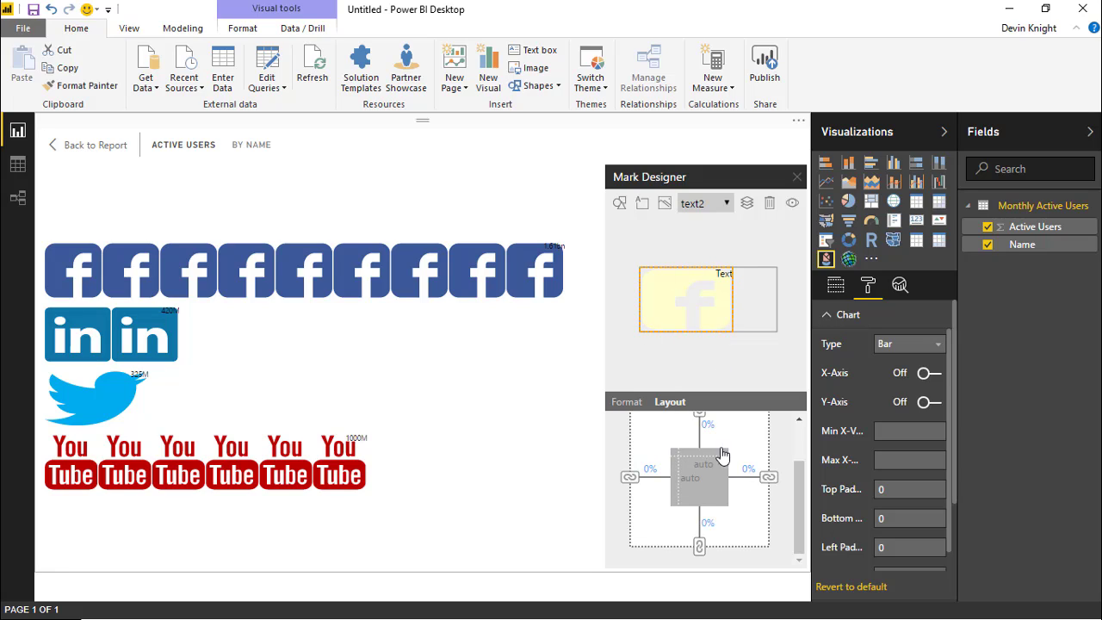
left_click(763, 480)
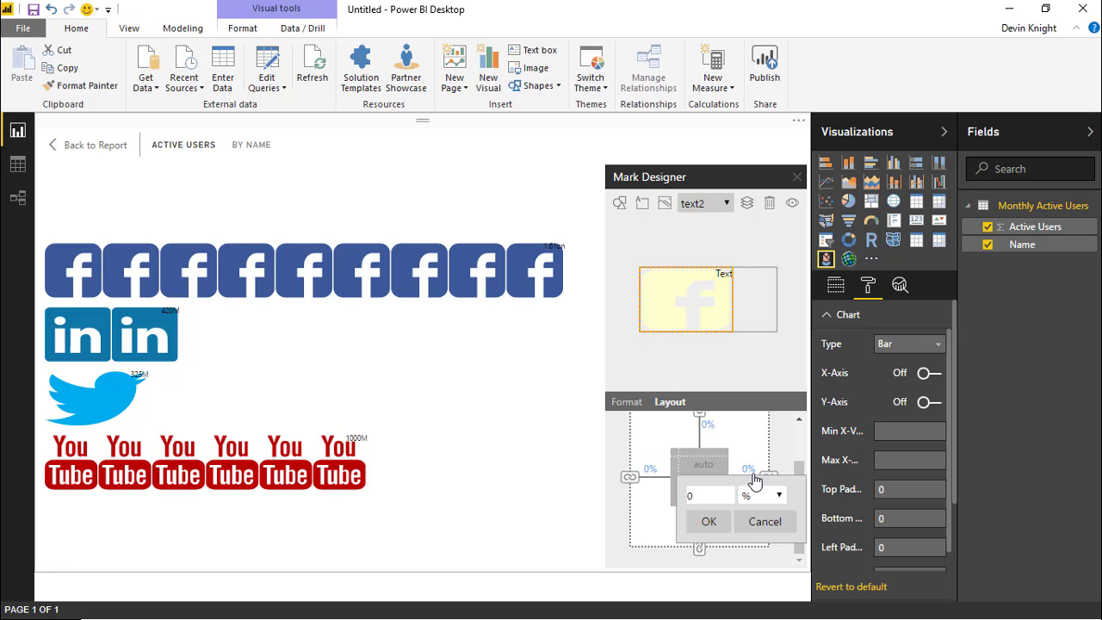
left_click(757, 500)
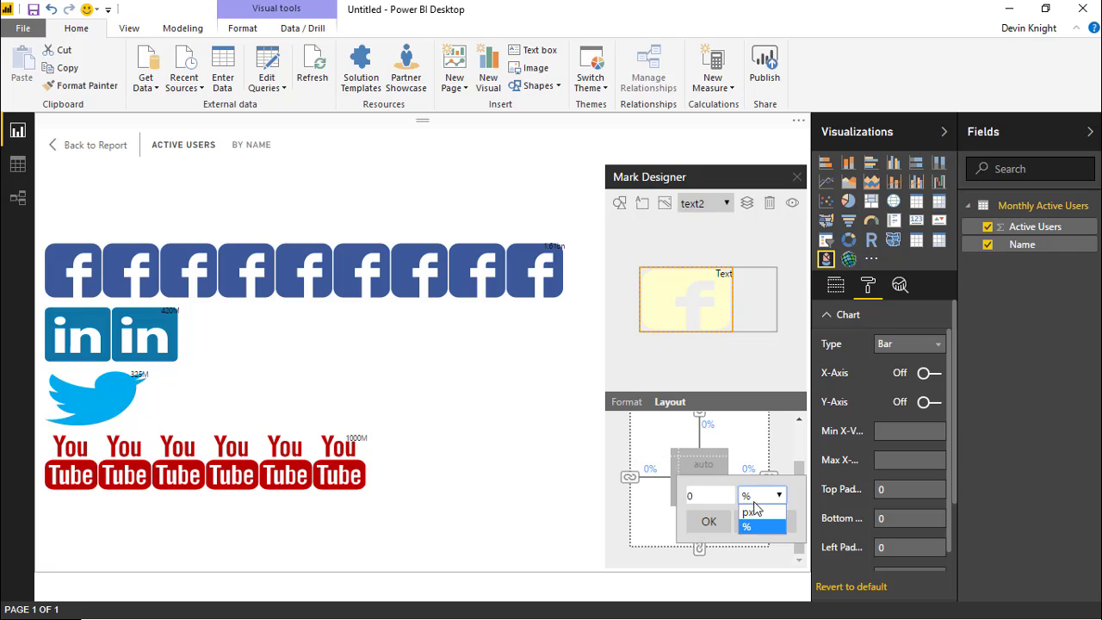
left_click(753, 511)
left_click(690, 497)
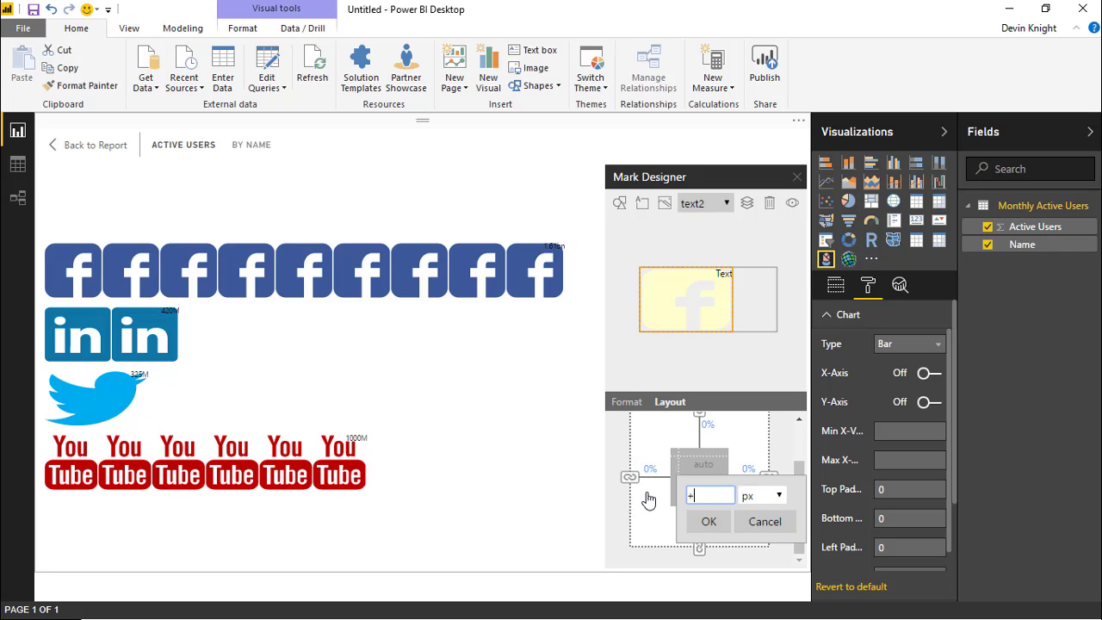
left_click(710, 521)
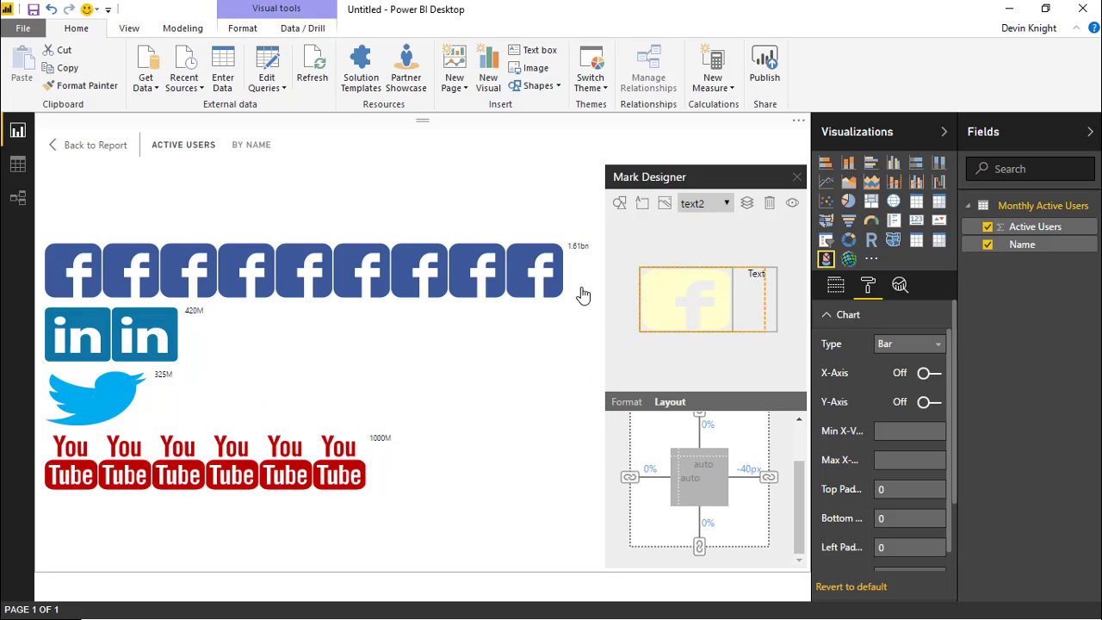
Set the text element's font size to 17.
left_click(627, 402)
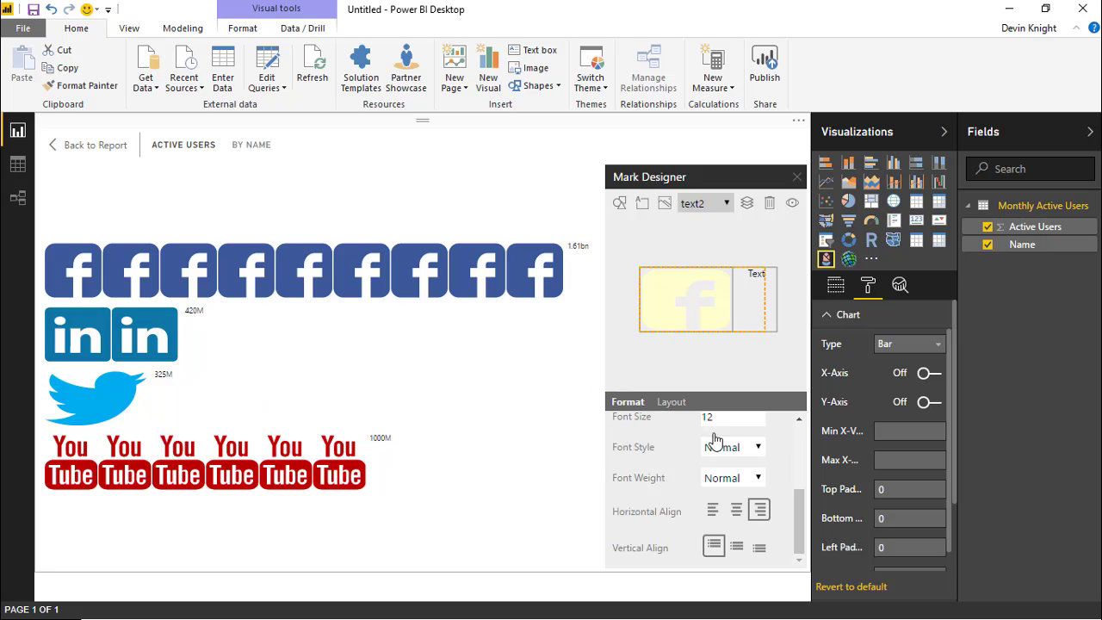
scroll(755, 483, "up", 2)
left_click(727, 497)
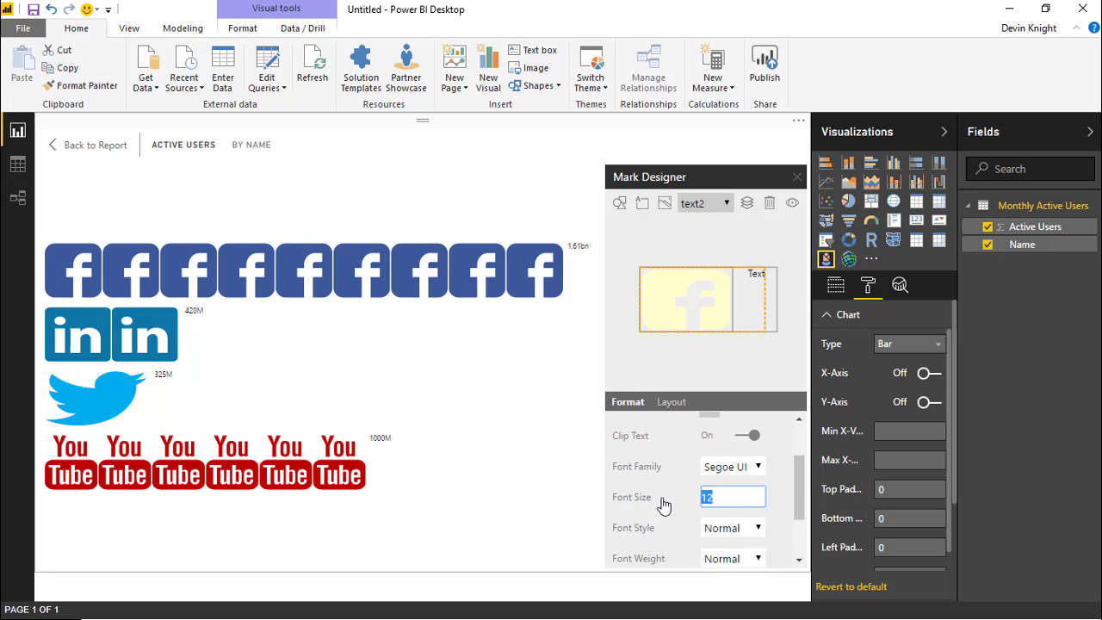
type("174")
key("BackSpace")
scroll(790, 503, "down", 2)
Try the Bold font weight on the text element and restore it to Normal.
left_click(732, 504)
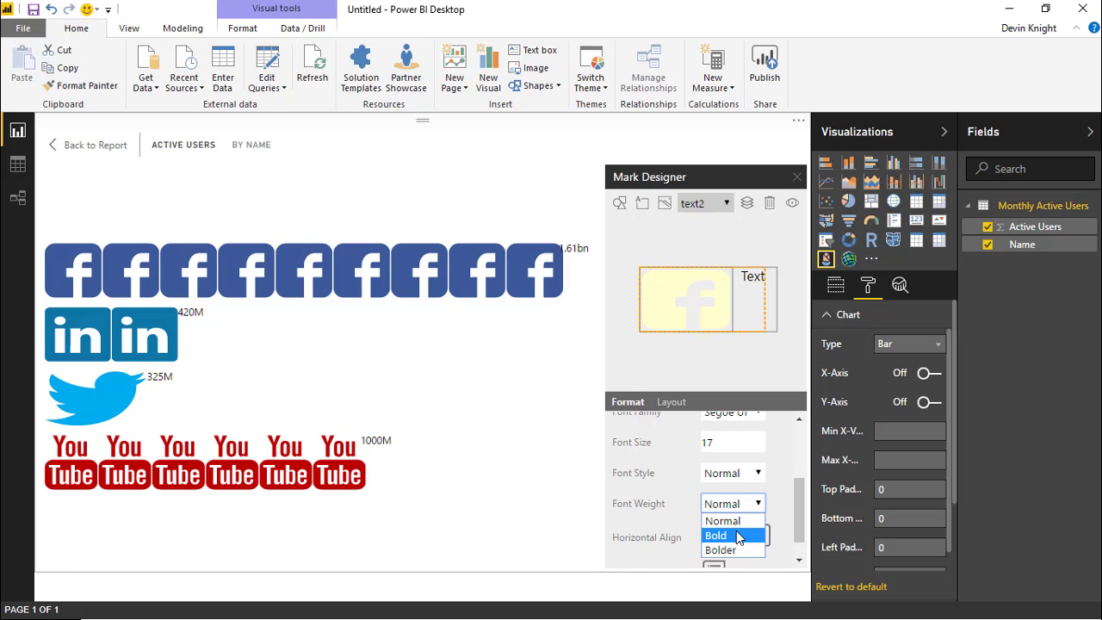
left_click(738, 536)
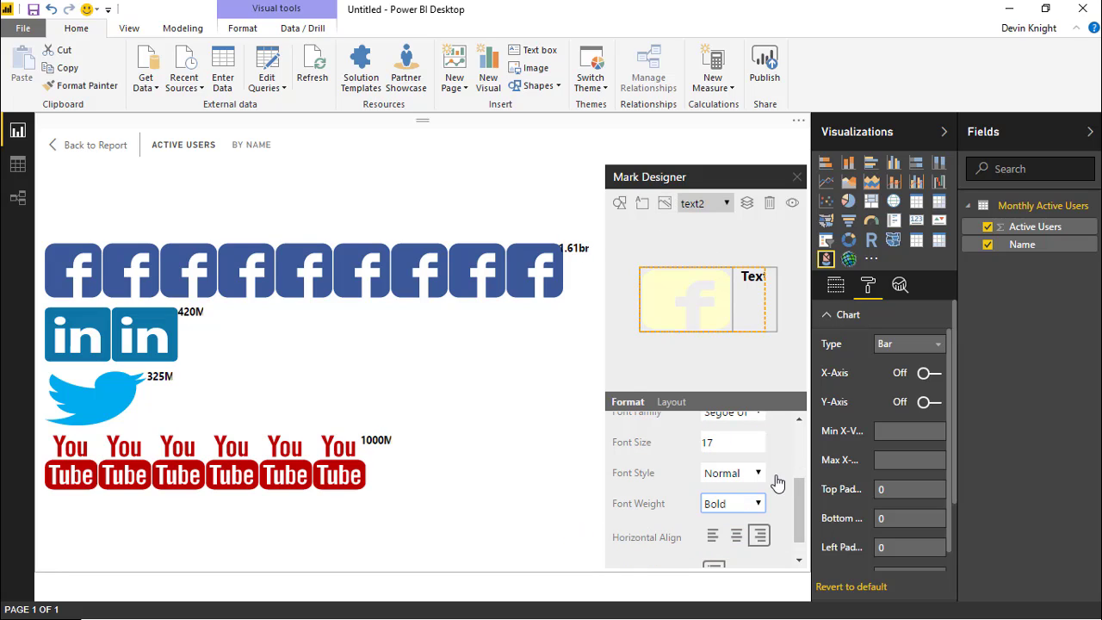
left_click(752, 507)
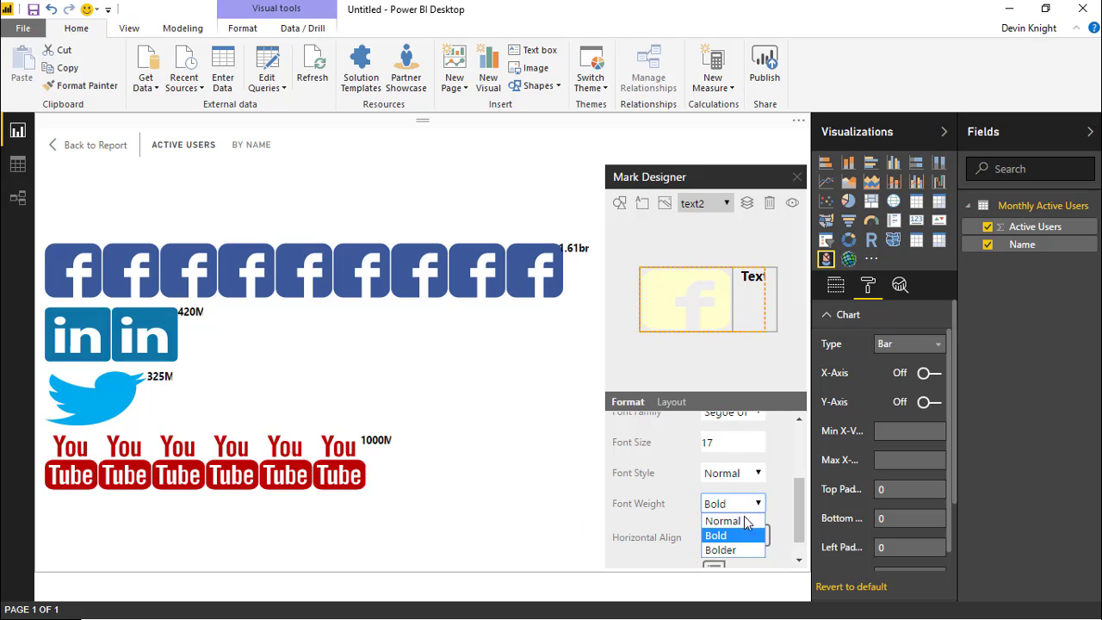
left_click(715, 521)
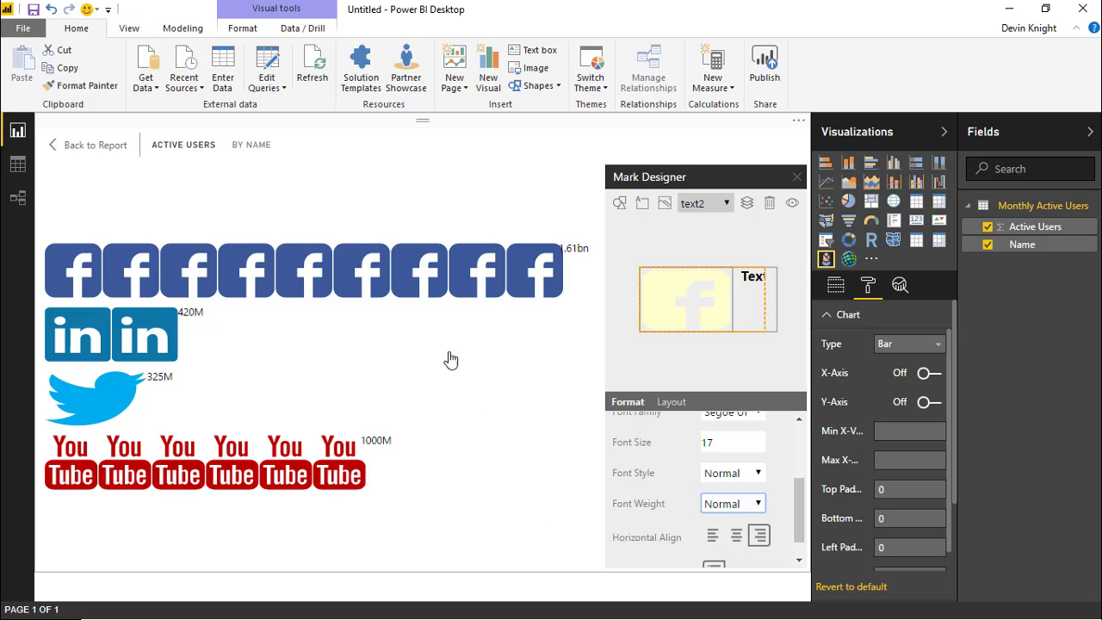
Close the Mark Designer and return from focus mode to the report page.
left_click(796, 177)
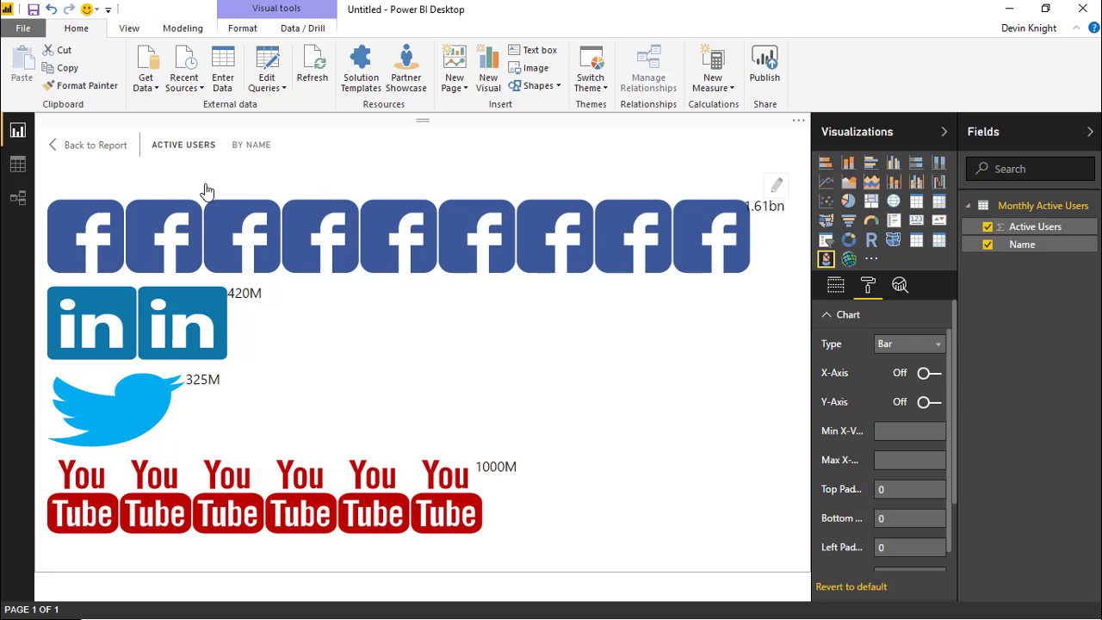
left_click(95, 146)
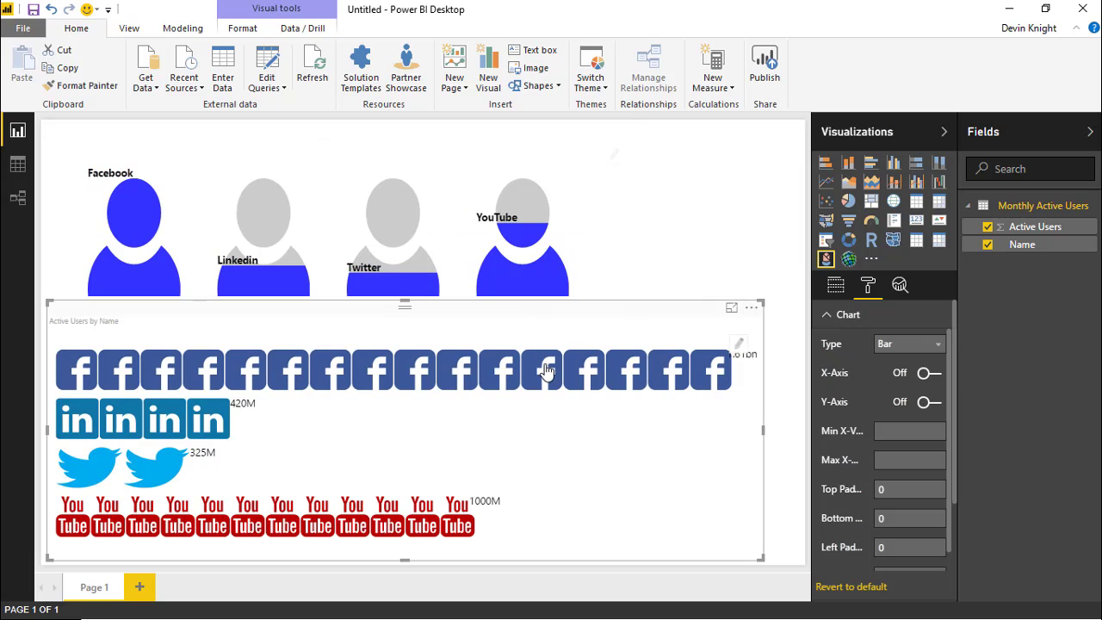
Cross-filter the person infographic by adding the Facebook, LinkedIn, Twitter and YouTube icon bars to the selection one by one.
left_click(456, 382)
left_click(215, 422, "ctrl")
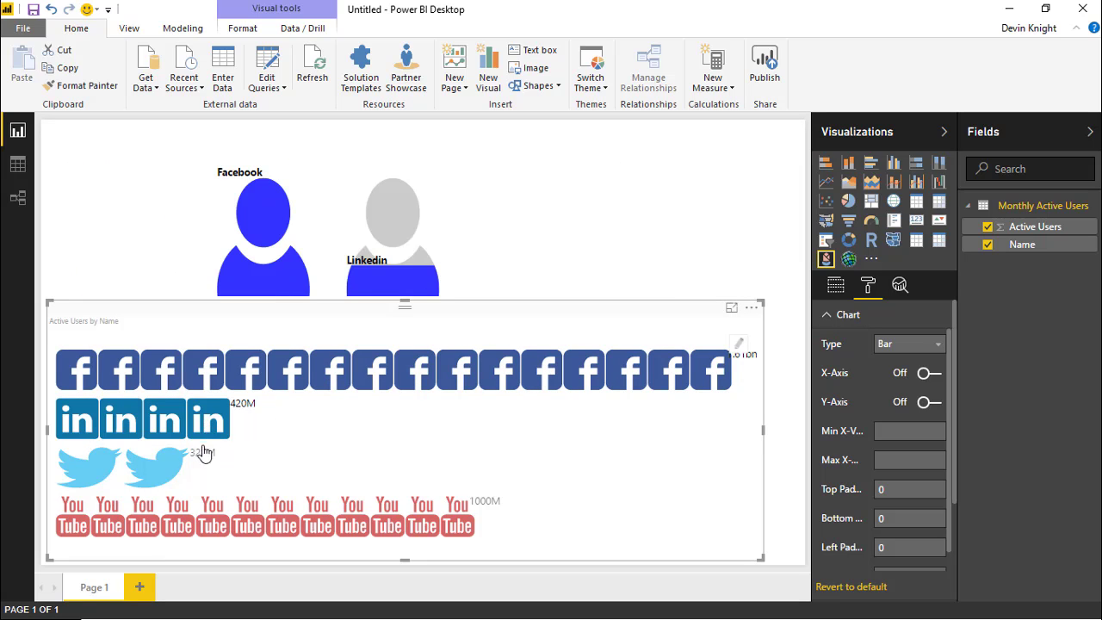
left_click(153, 479, "ctrl")
left_click(261, 516, "ctrl")
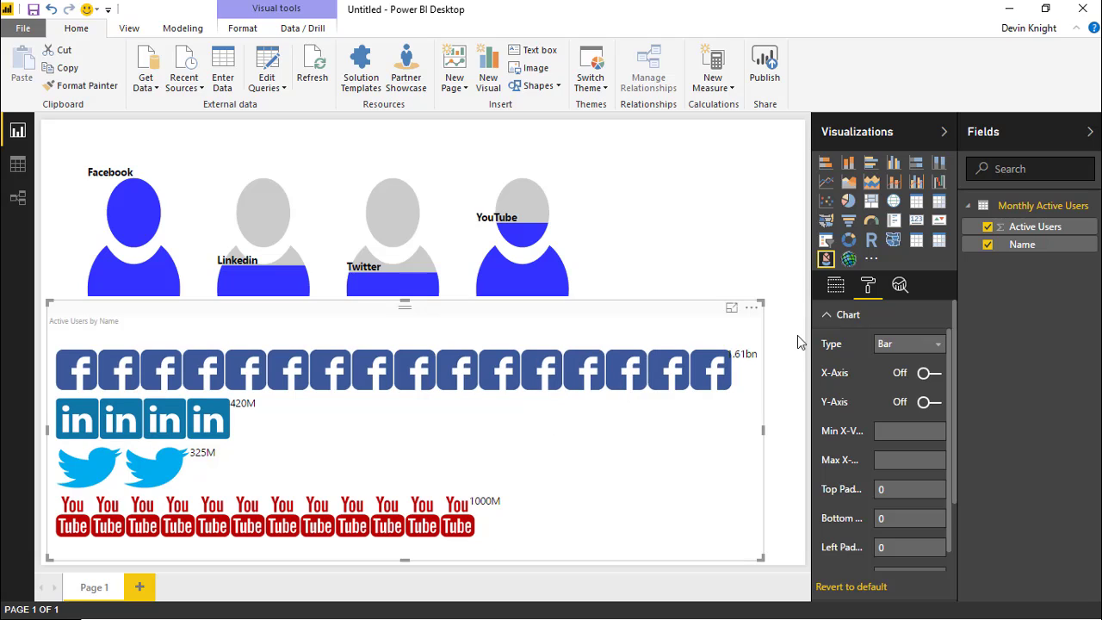
Add a table visual with the Name and Active Users fields to the empty area beside the person infographic.
left_click(761, 236)
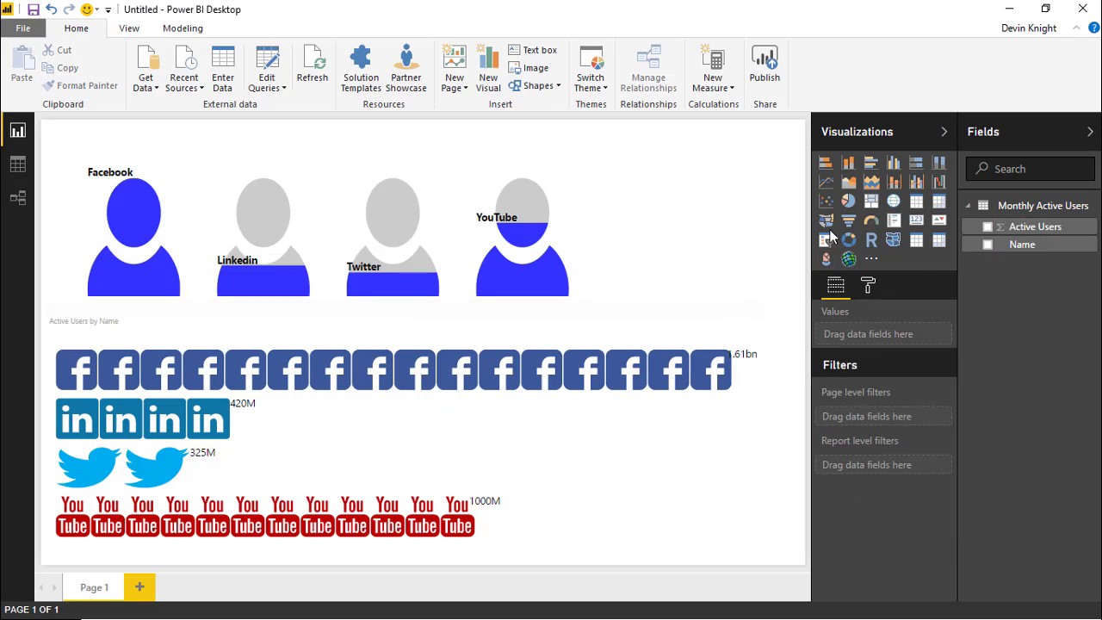
left_click(916, 241)
left_click(988, 244)
left_click(987, 227)
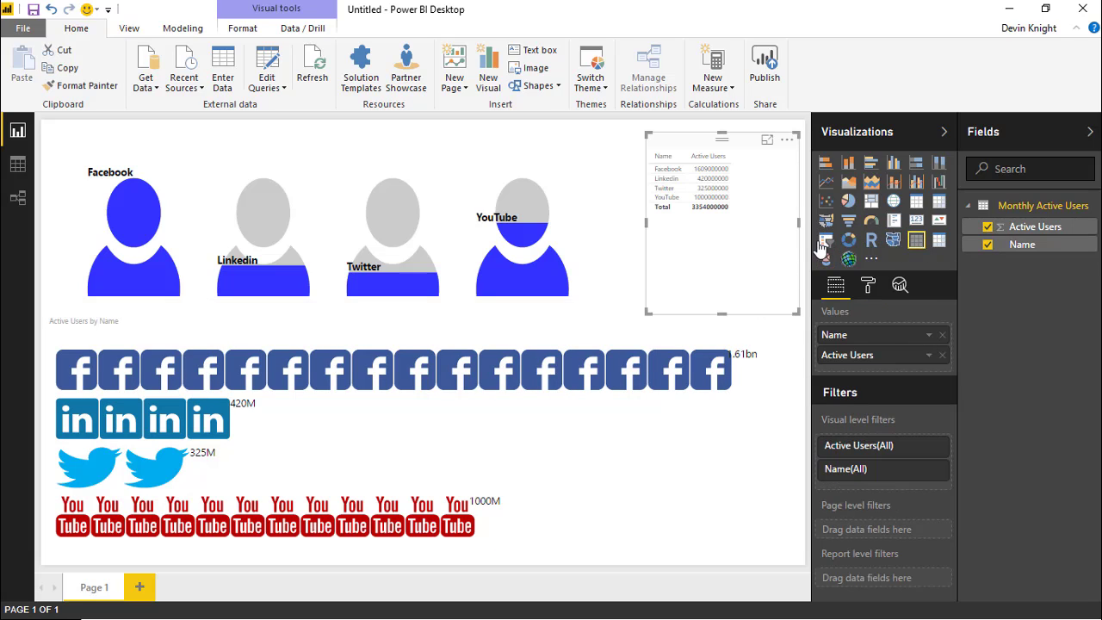
Set the table's text size to 16 in its grid formatting.
left_click(868, 285)
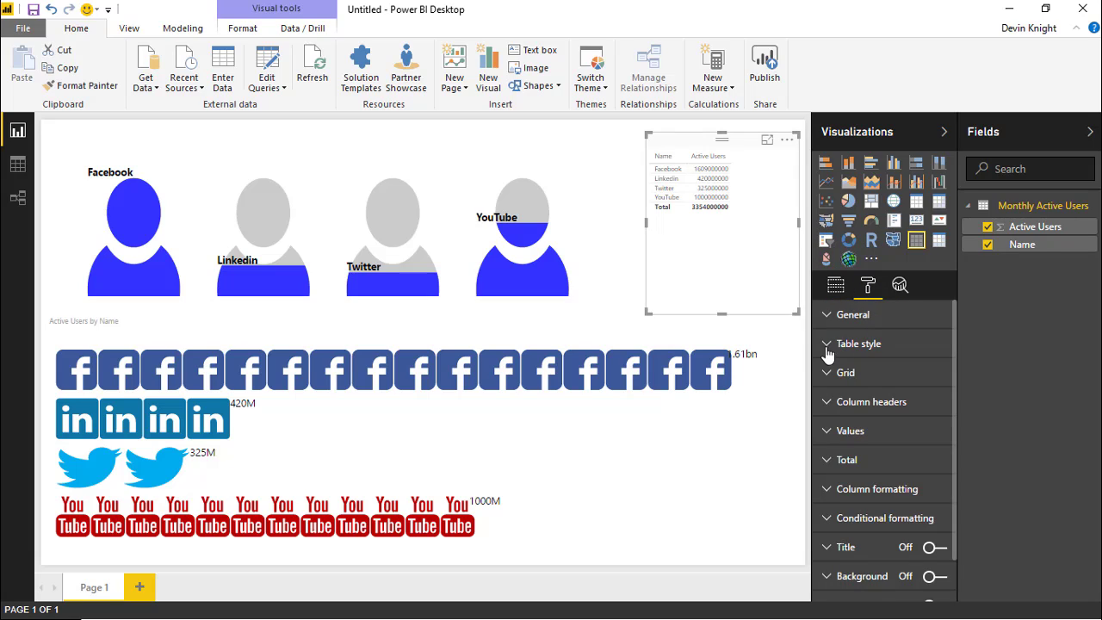
left_click(827, 379)
left_click(827, 379)
left_click(827, 434)
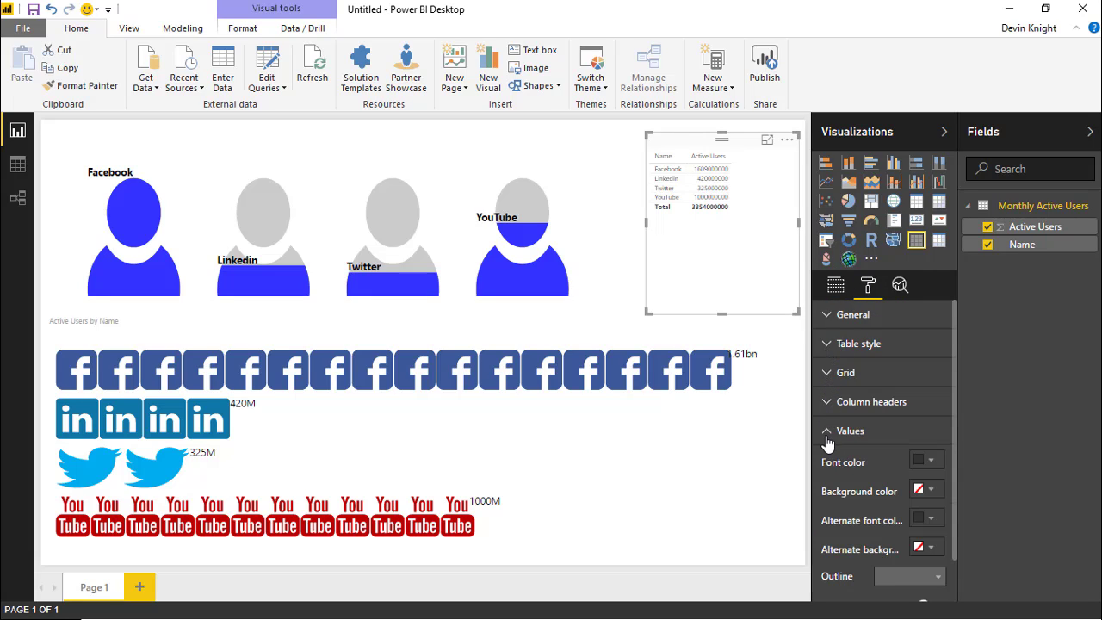
left_click(827, 315)
left_click(828, 315)
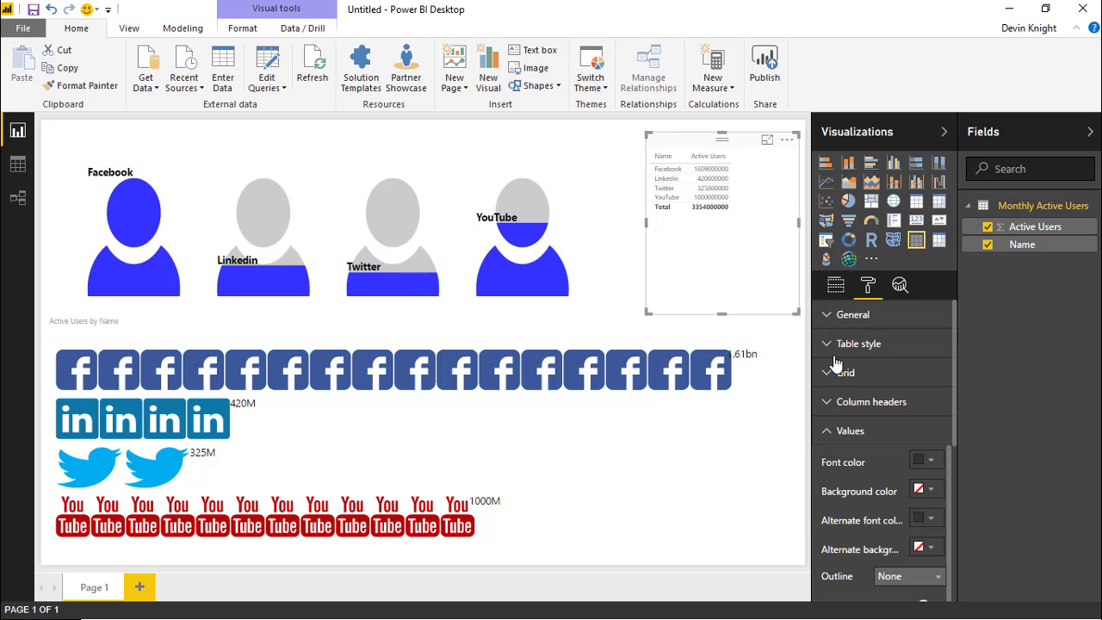
left_click(831, 373)
scroll(868, 422, "down", 1)
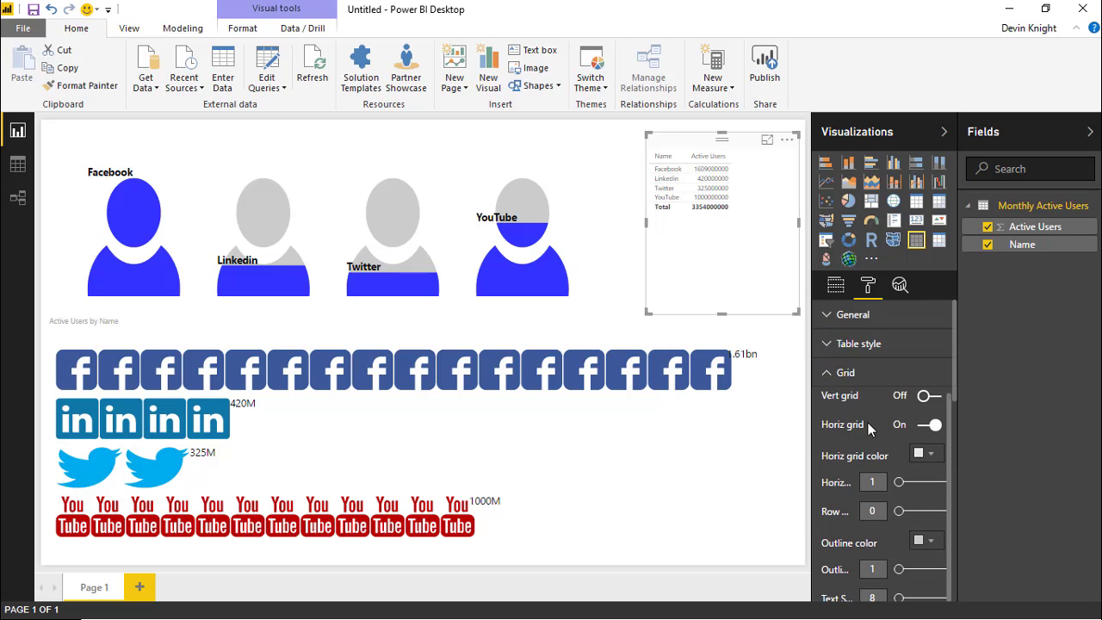
scroll(870, 430, "down", 3)
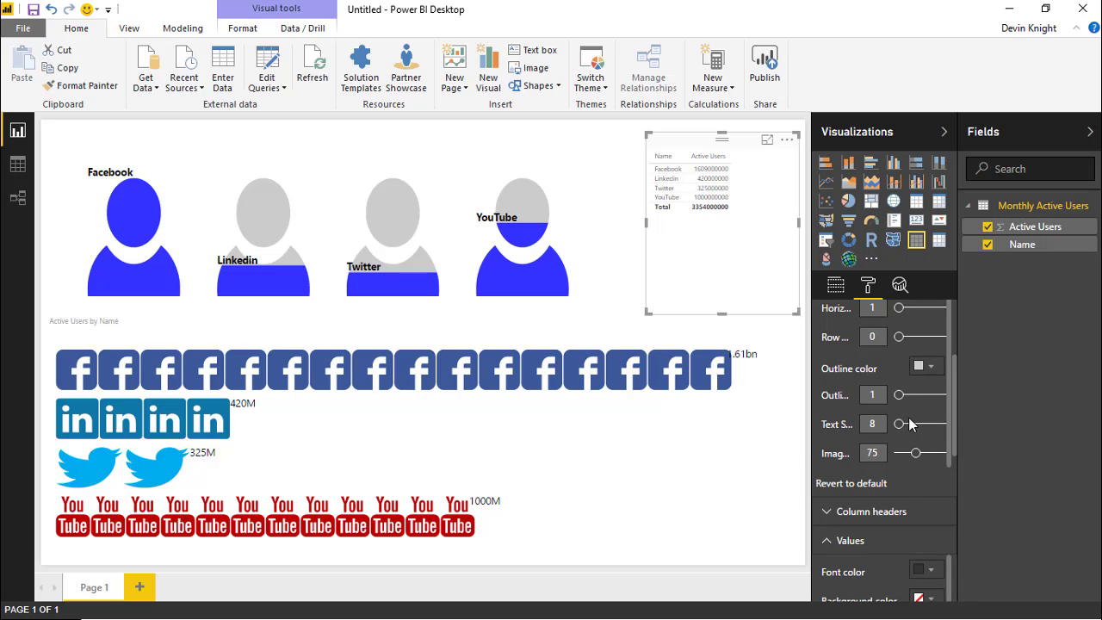
left_click(910, 422)
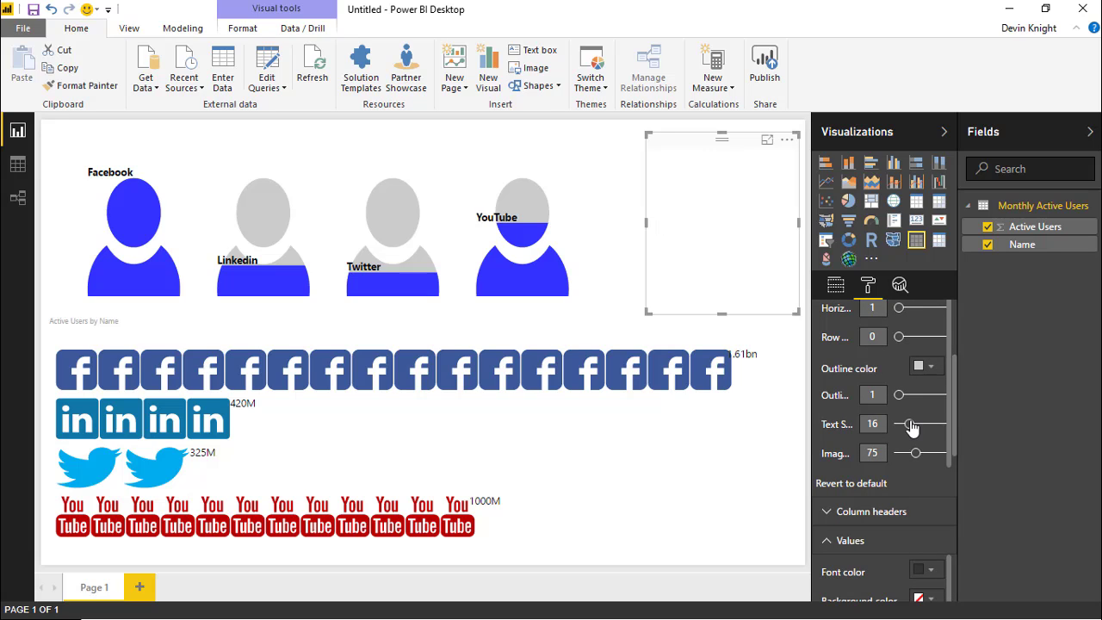
Test cross-filtering by selecting individual figures in the person infographic, including YouTube, and clear the selection.
left_click(530, 261)
left_click(442, 302)
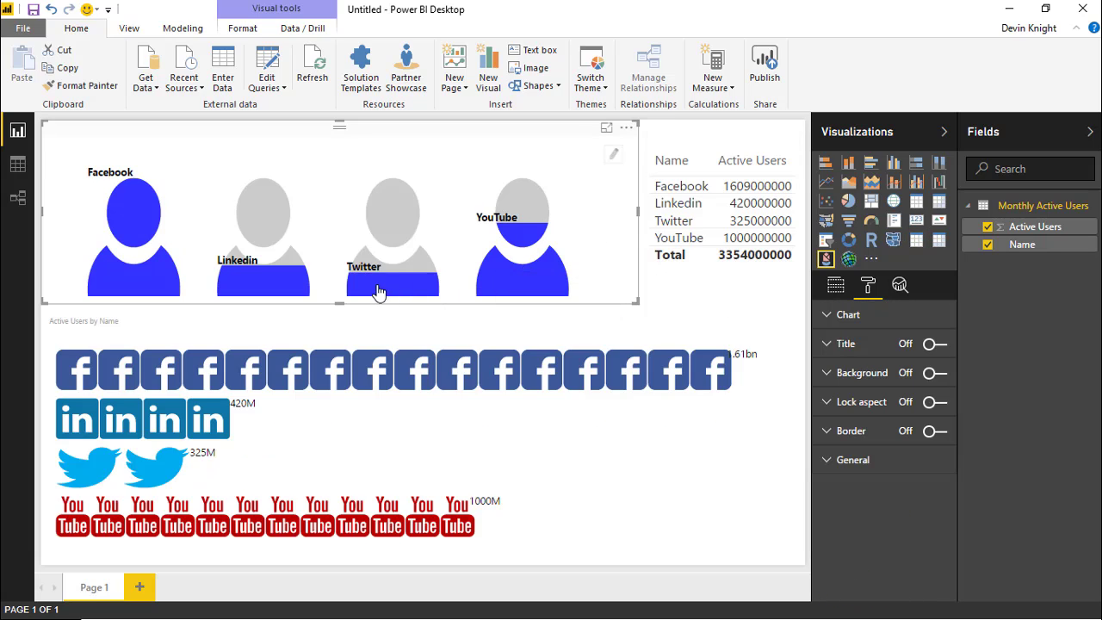
left_click(271, 285)
left_click(457, 295)
left_click(508, 287)
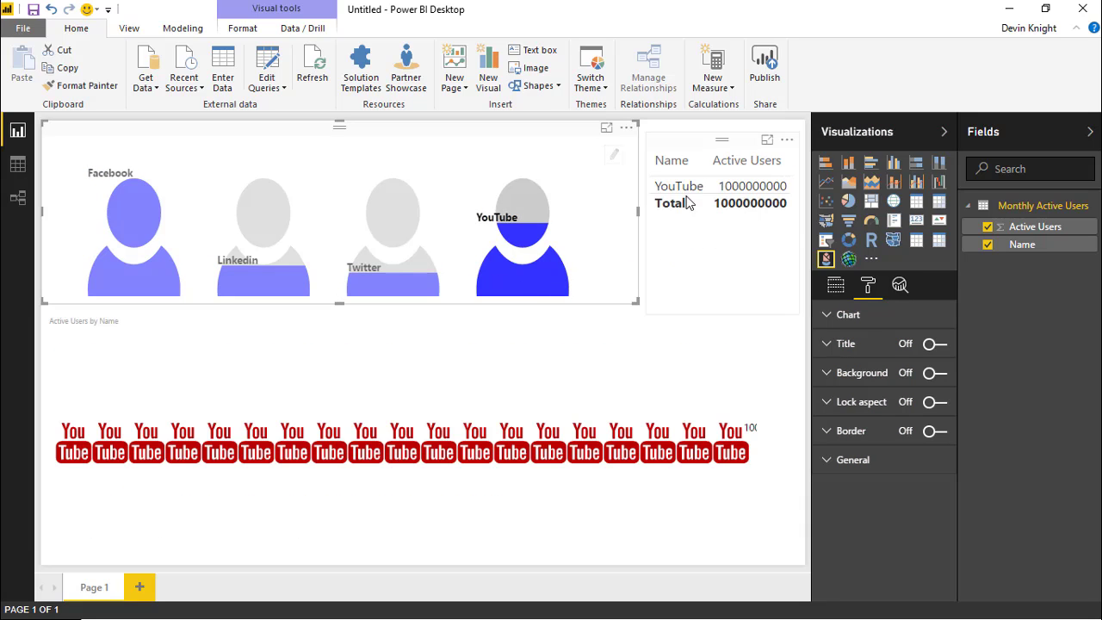
left_click(614, 251)
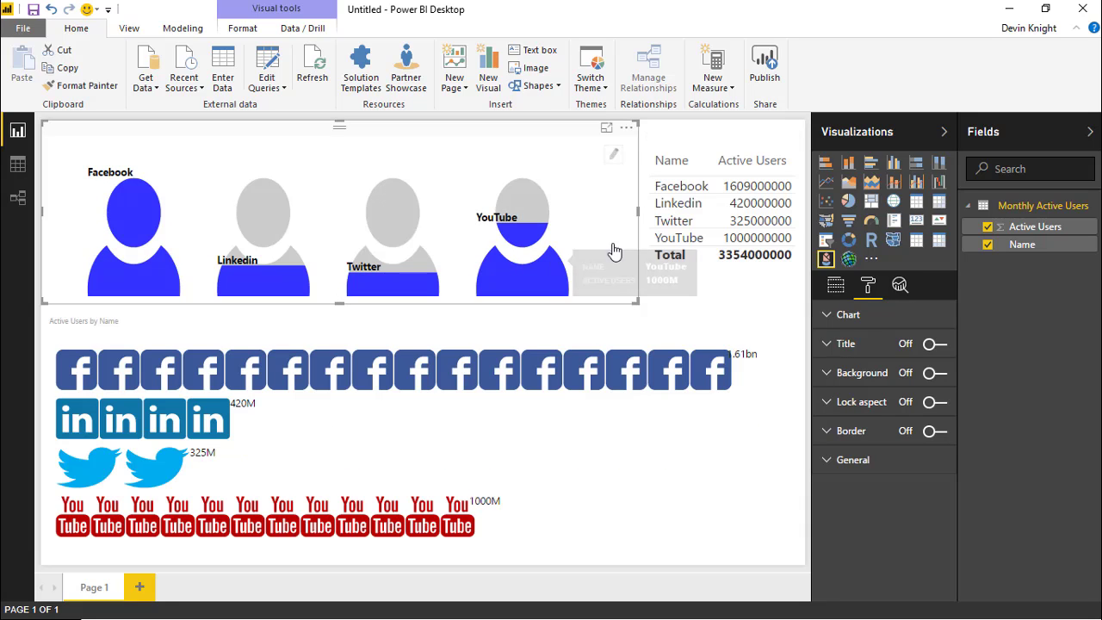
Delete the table visual from the page and leave no visual selected.
left_click(743, 284)
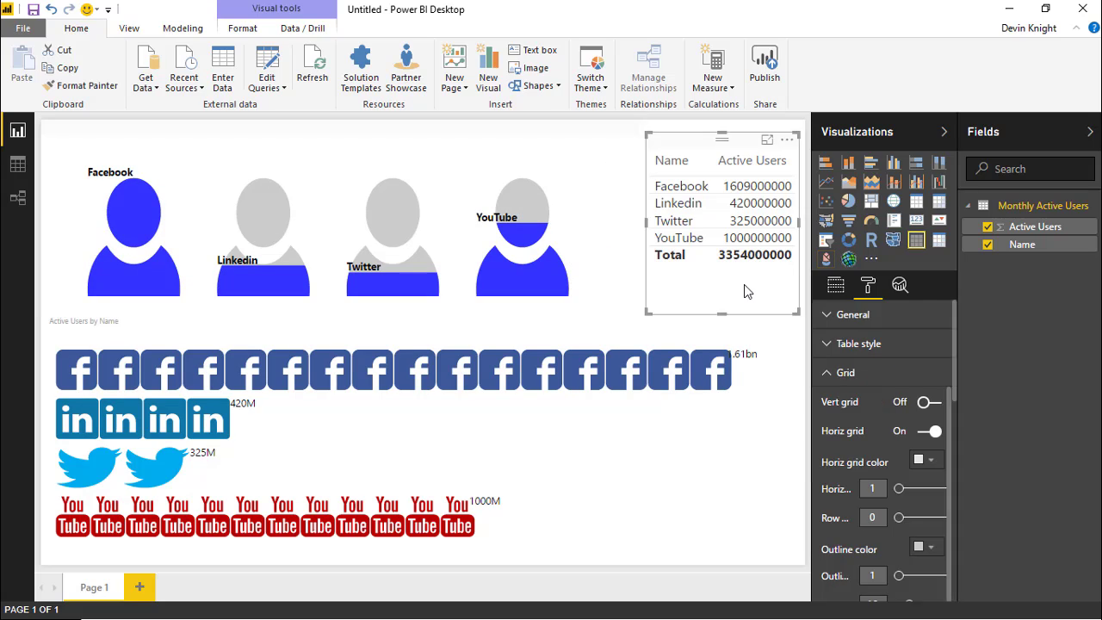
left_click(740, 302)
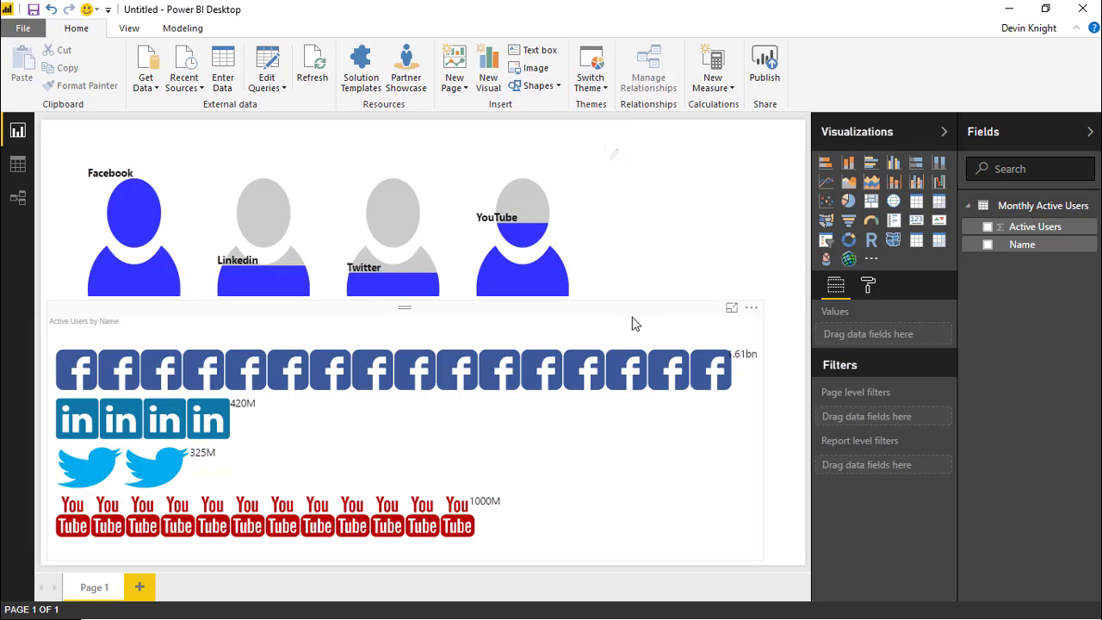
left_click(676, 325)
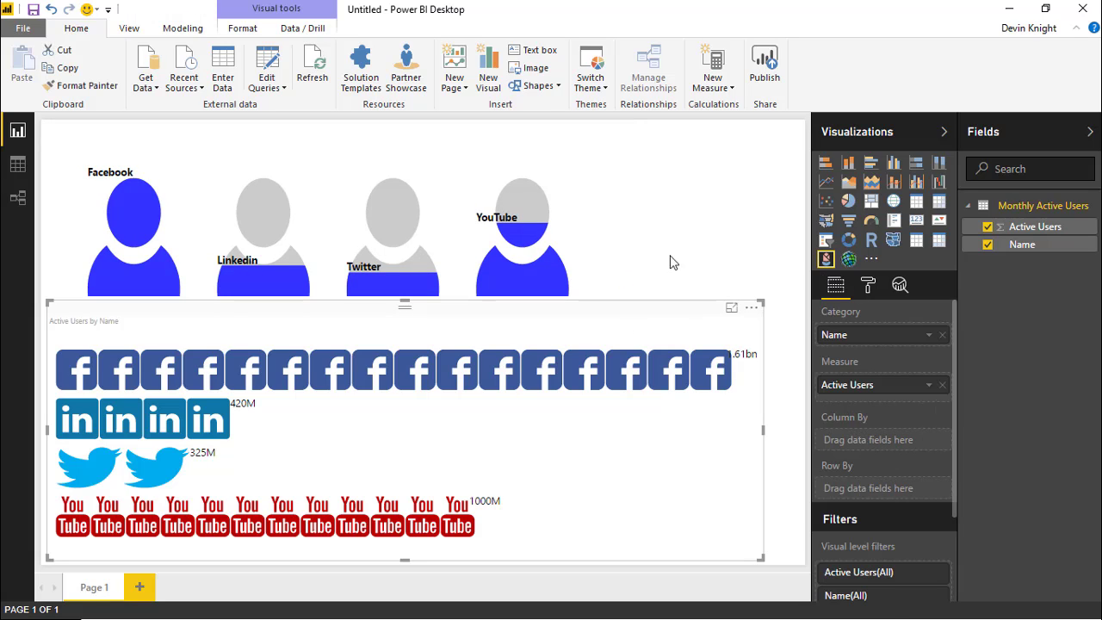
left_click(694, 233)
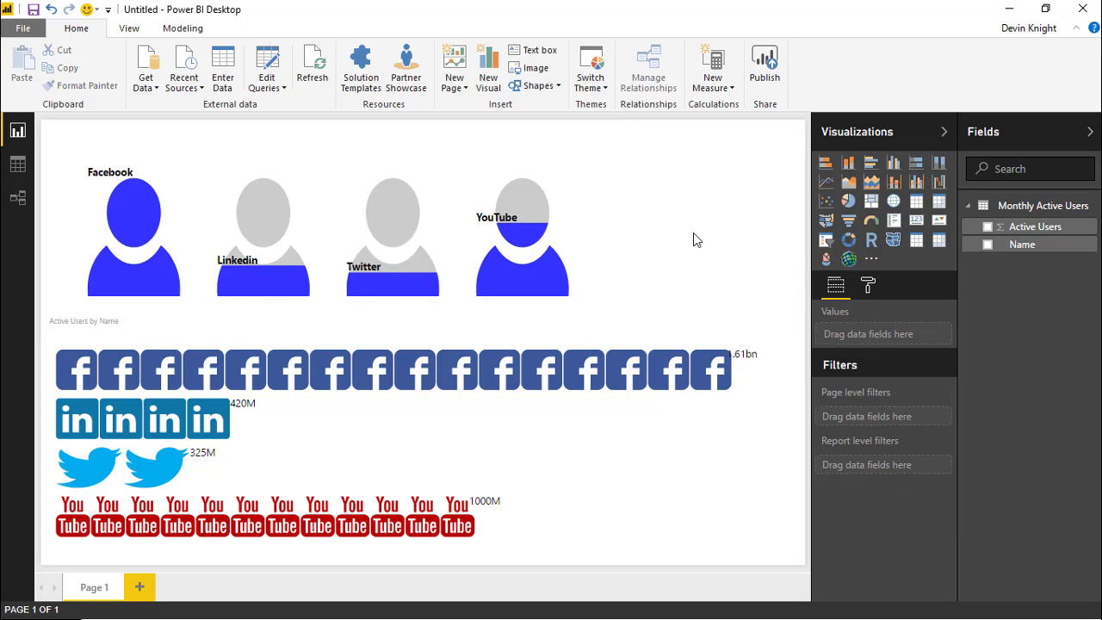